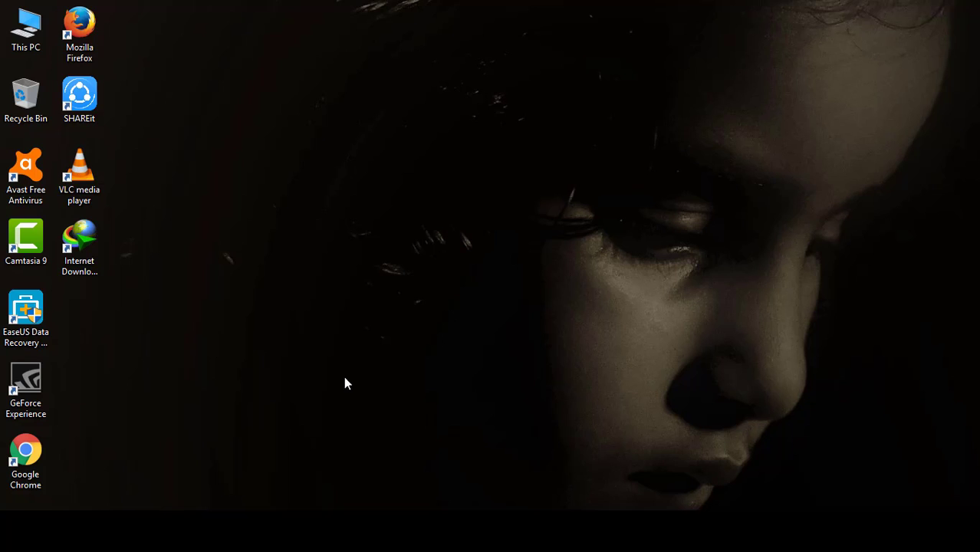
Launch Google Chrome from its desktop icon.
double_click(25, 453)
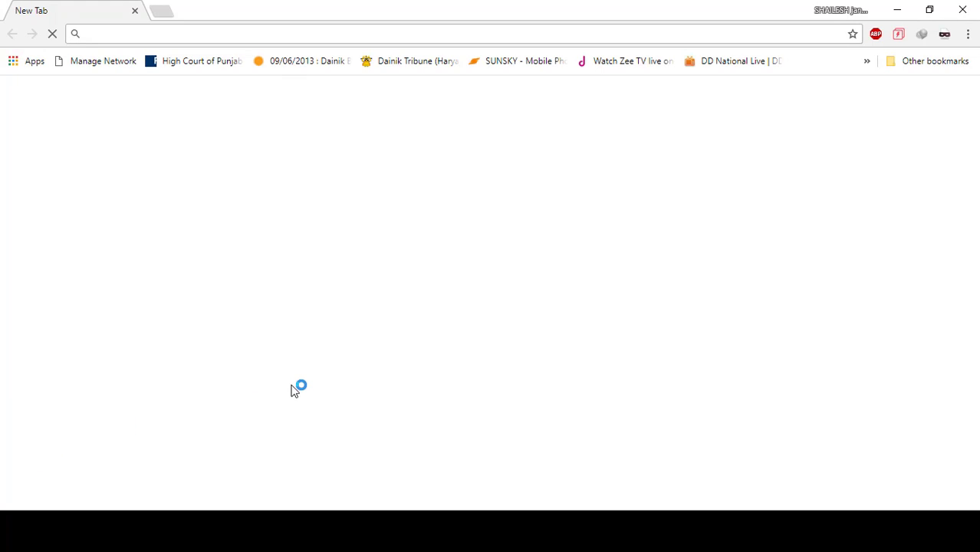
left_click(262, 37)
type("hrt")
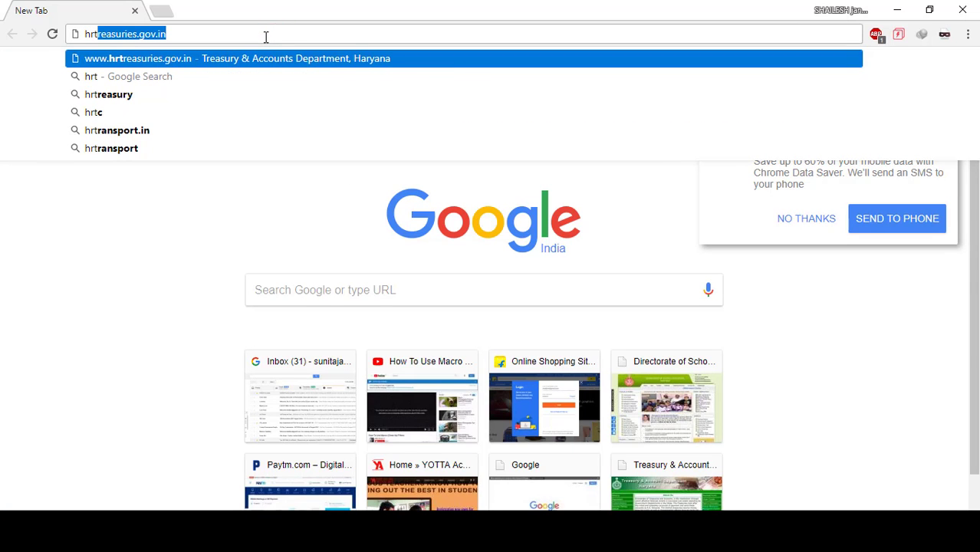
left_click(268, 60)
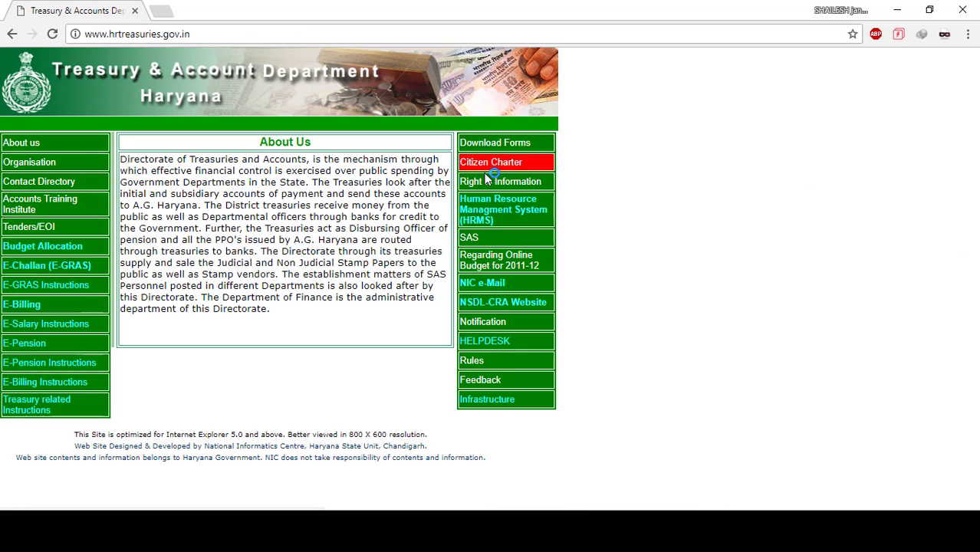
left_click(501, 213)
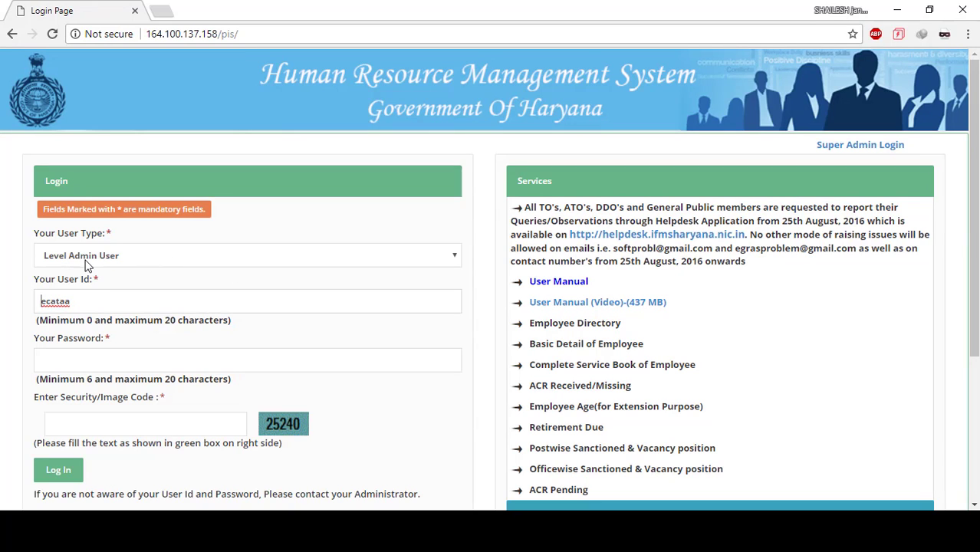
Log in as user type Maker with the user ID, password and security image code.
left_click(130, 256)
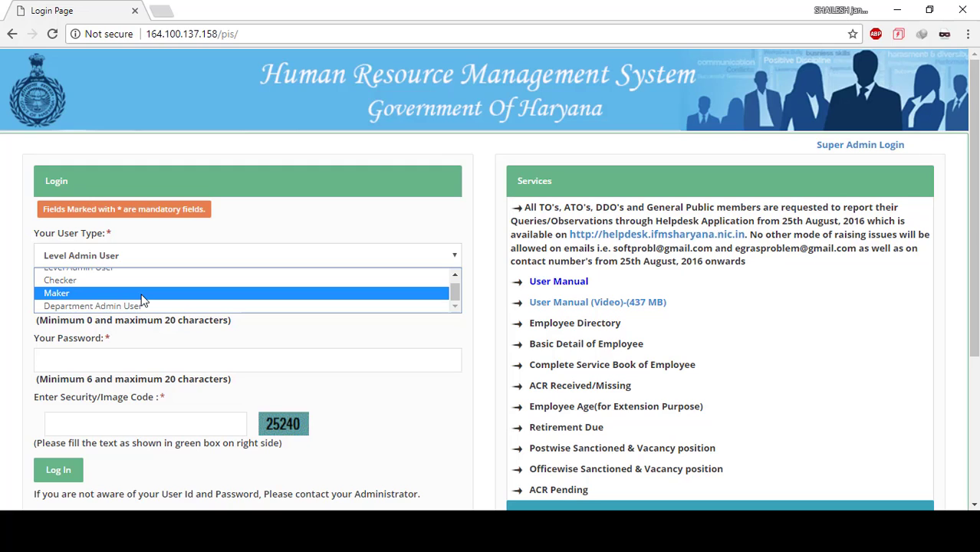
left_click(140, 294)
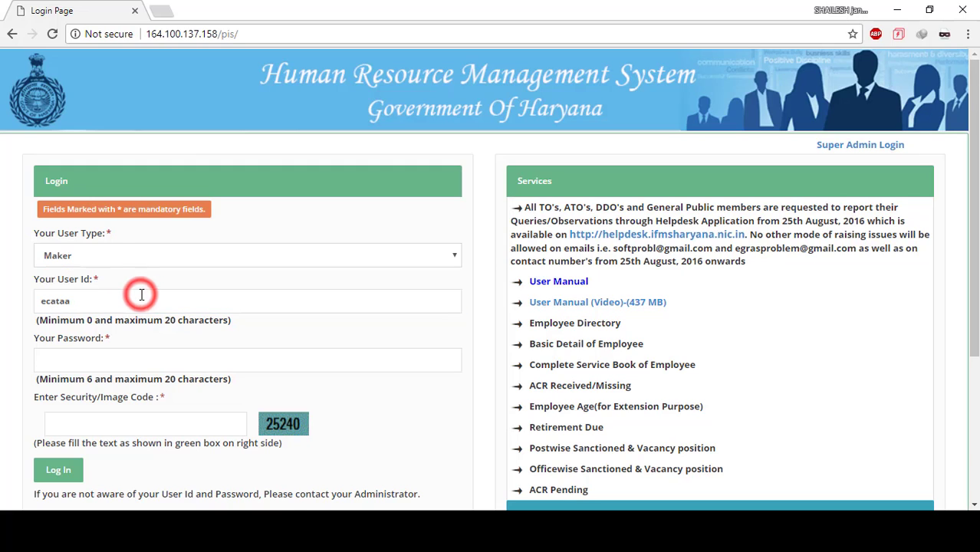
left_click(120, 301)
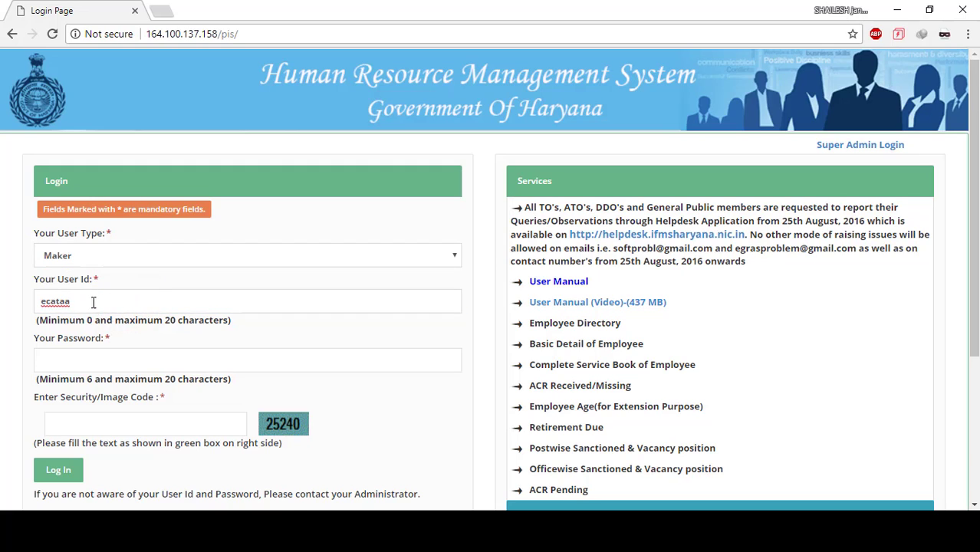
left_click_drag(91, 303, 22, 310)
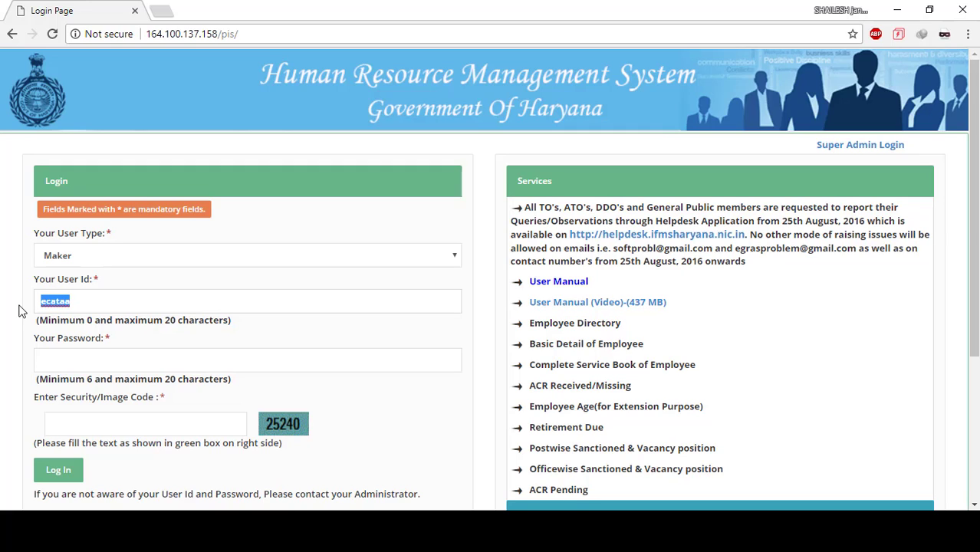
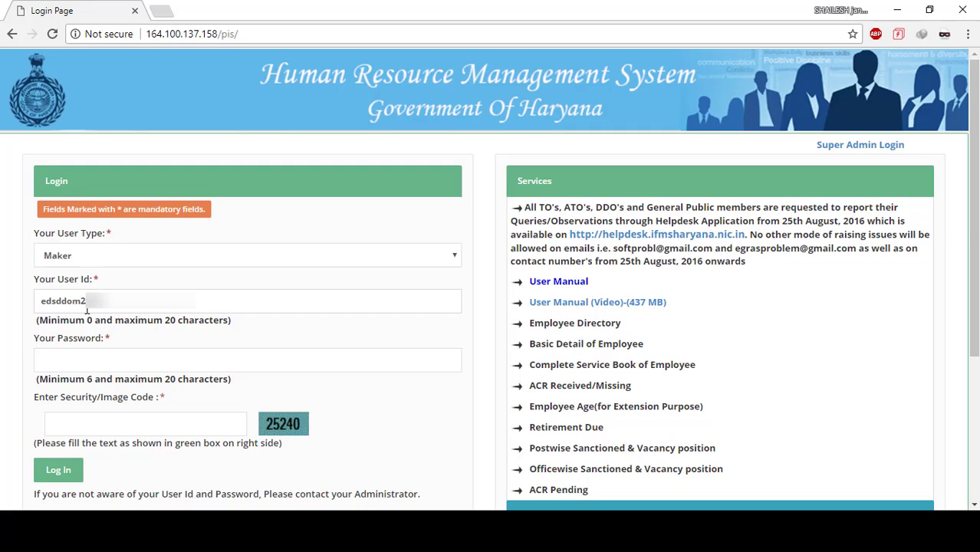
left_click(114, 359)
left_click(186, 424)
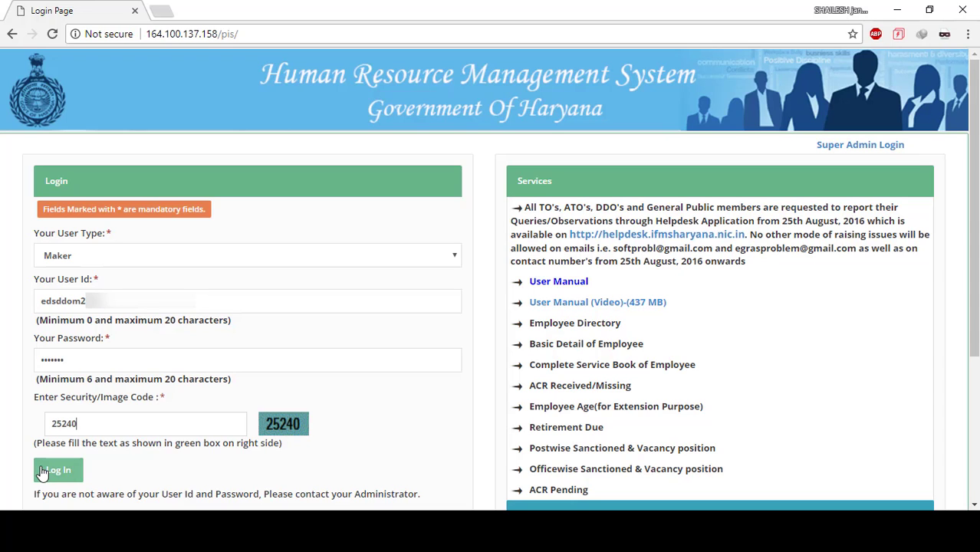
left_click(51, 467)
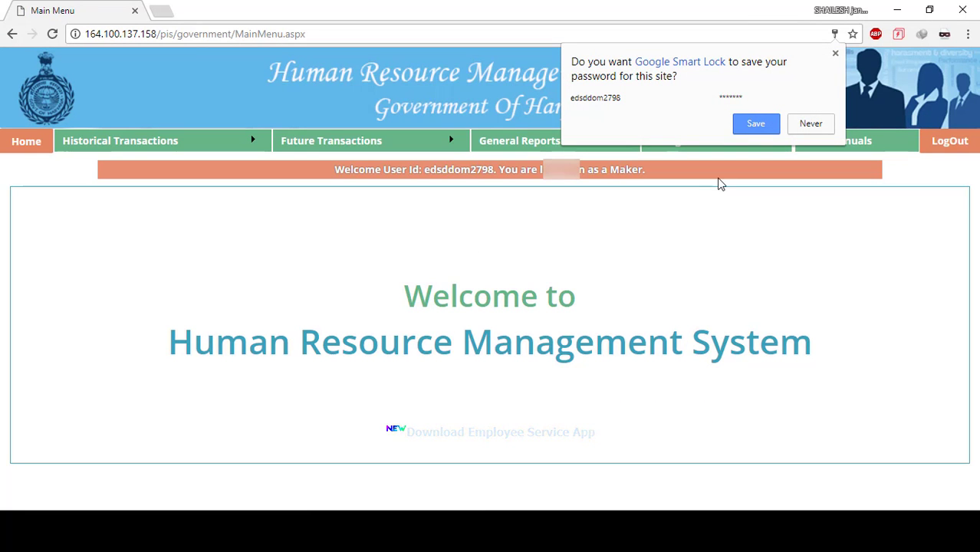
Decline saving the password and open Historical Transactions > Employee Basic Information Updation.
left_click(756, 124)
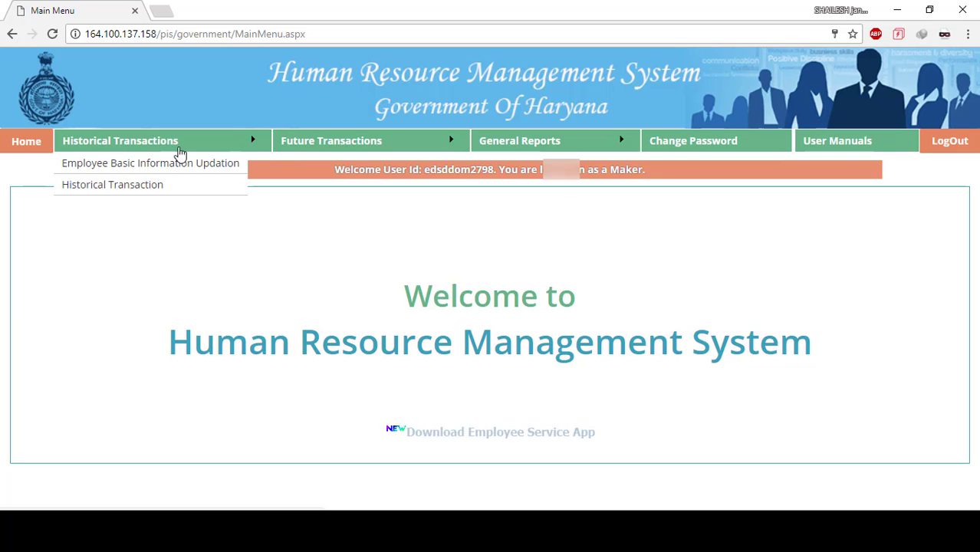
mouse_move(364, 158)
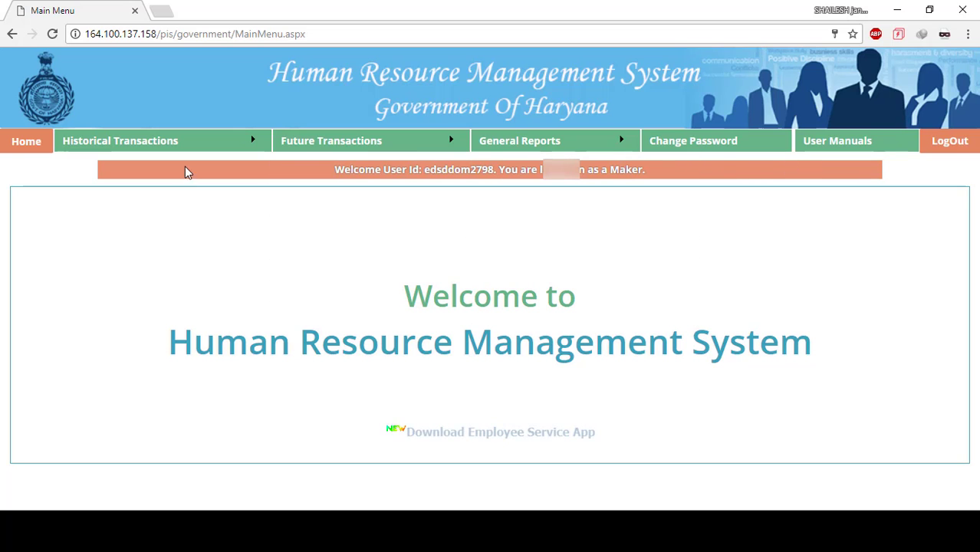
mouse_move(185, 150)
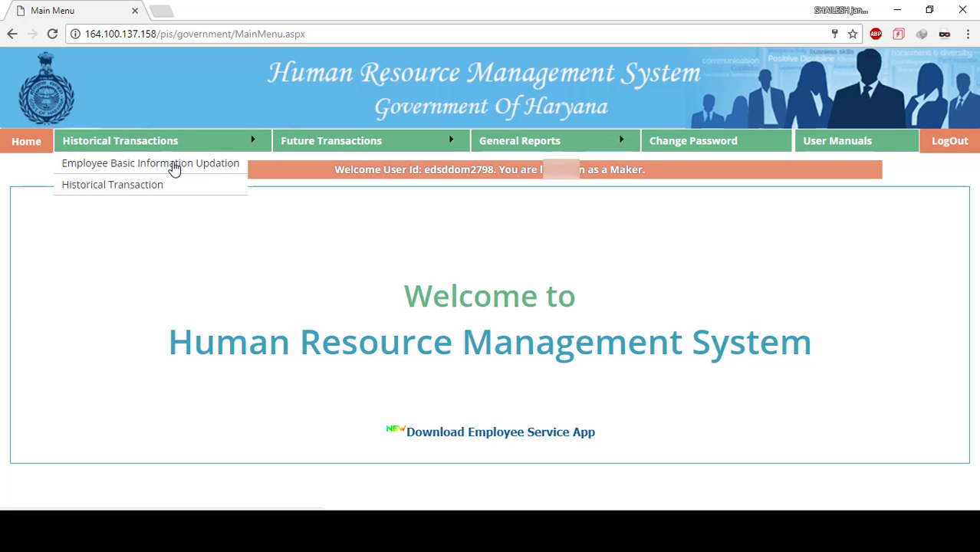
left_click(172, 164)
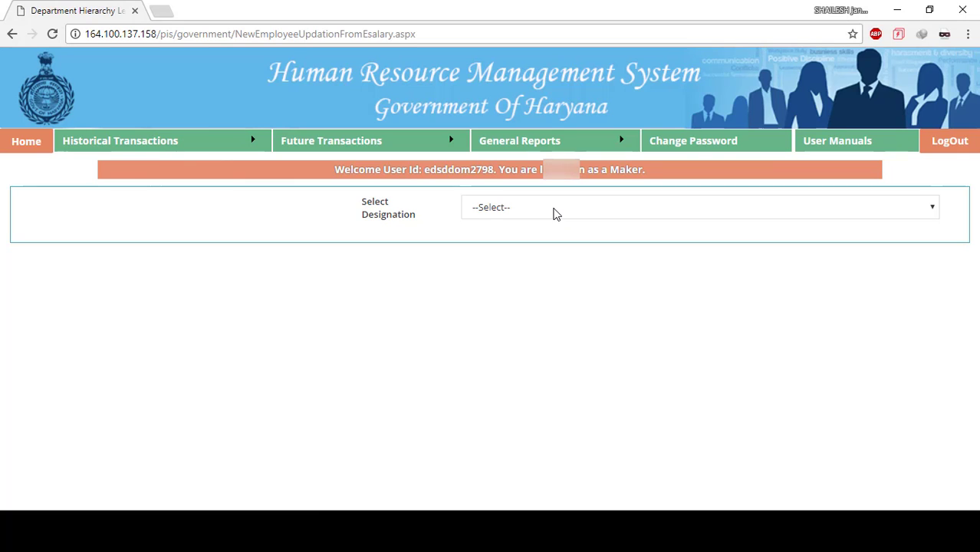
Select designation B-P.G.T. in Physics and show the one Verify & Forward record.
left_click(553, 210)
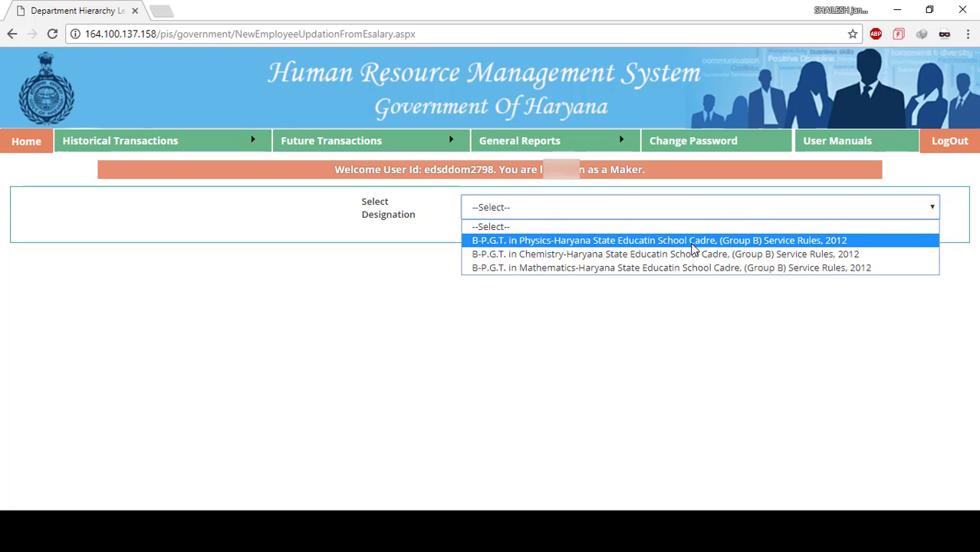
left_click(693, 242)
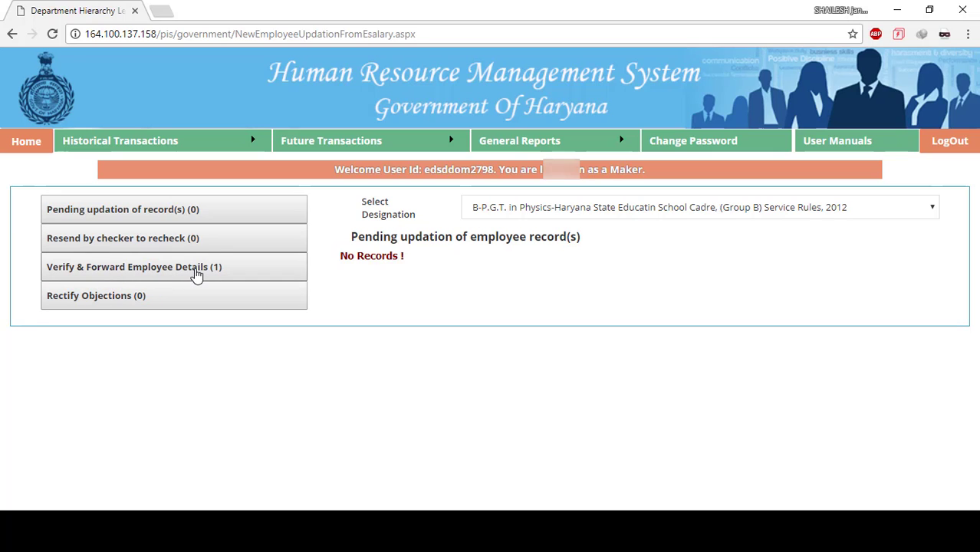
left_click(196, 274)
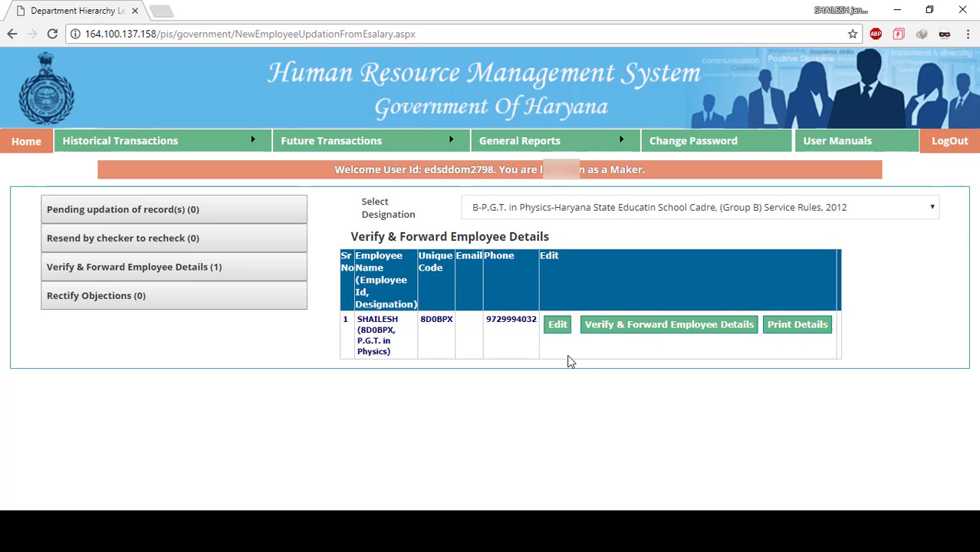
Edit the employee's record and save Step 1 without attaching any file.
left_click(558, 330)
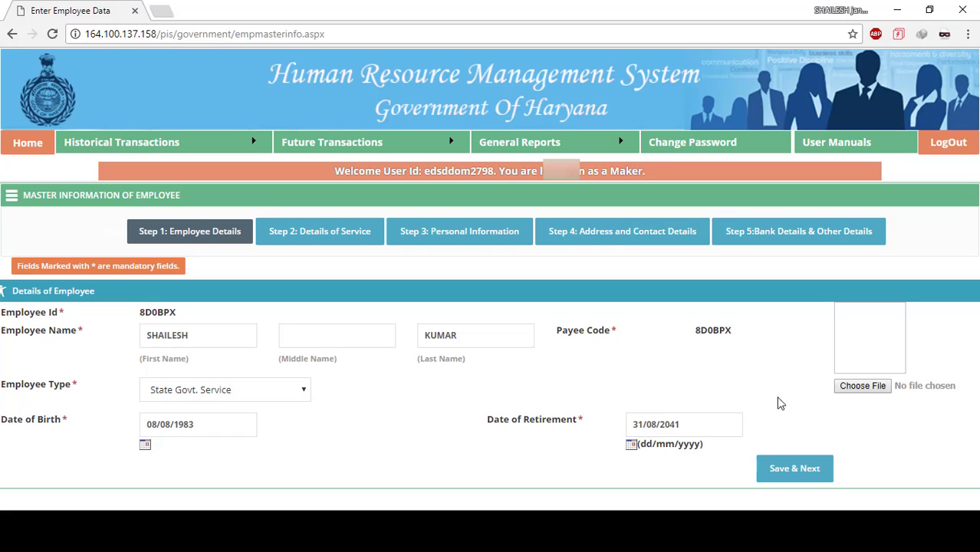
left_click(883, 390)
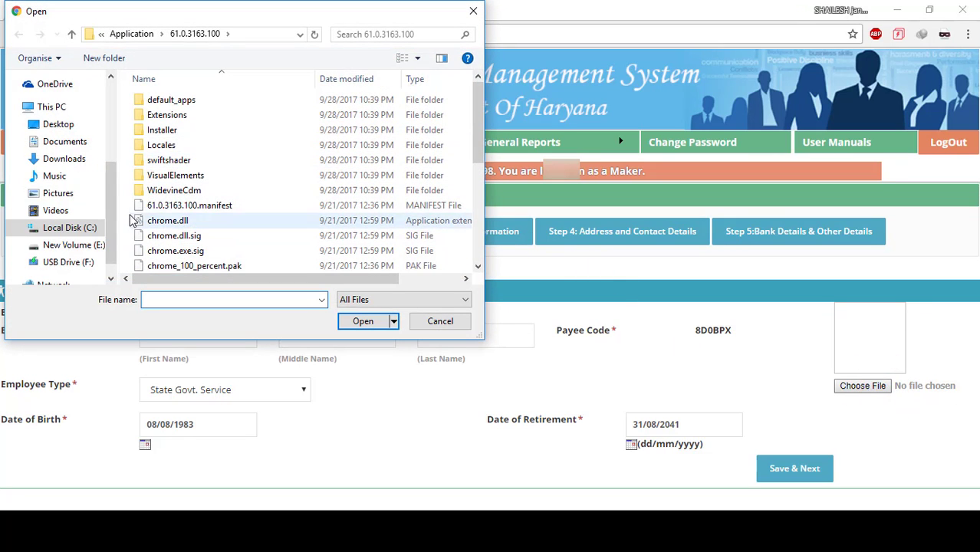
left_click(474, 11)
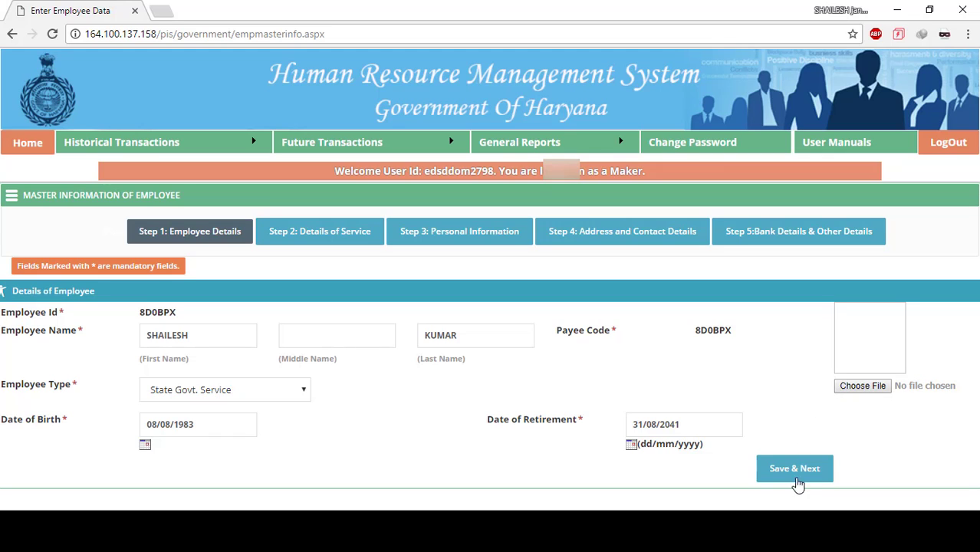
left_click(791, 471)
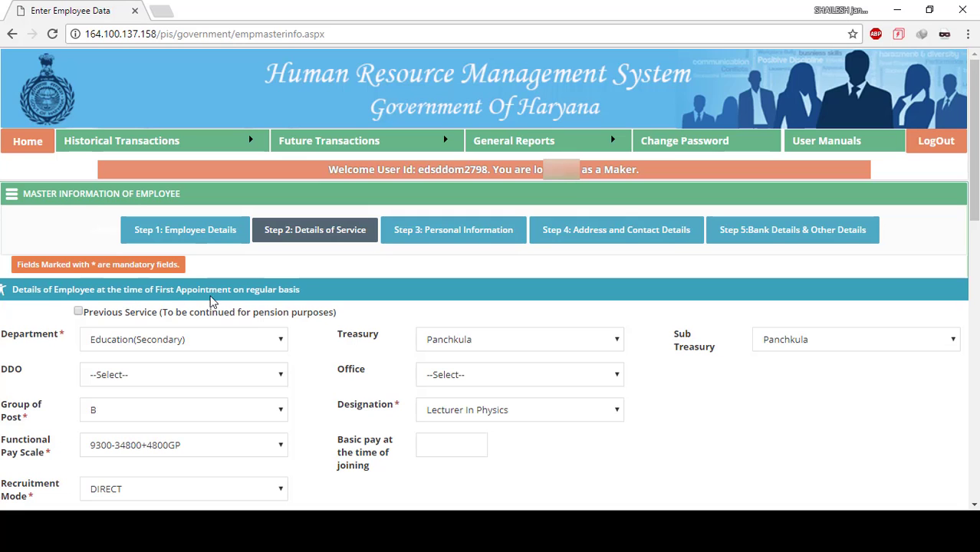
Set both Treasury and Sub Treasury to Bhiwani on the Details of Service form.
scroll(338, 296, "down", 2)
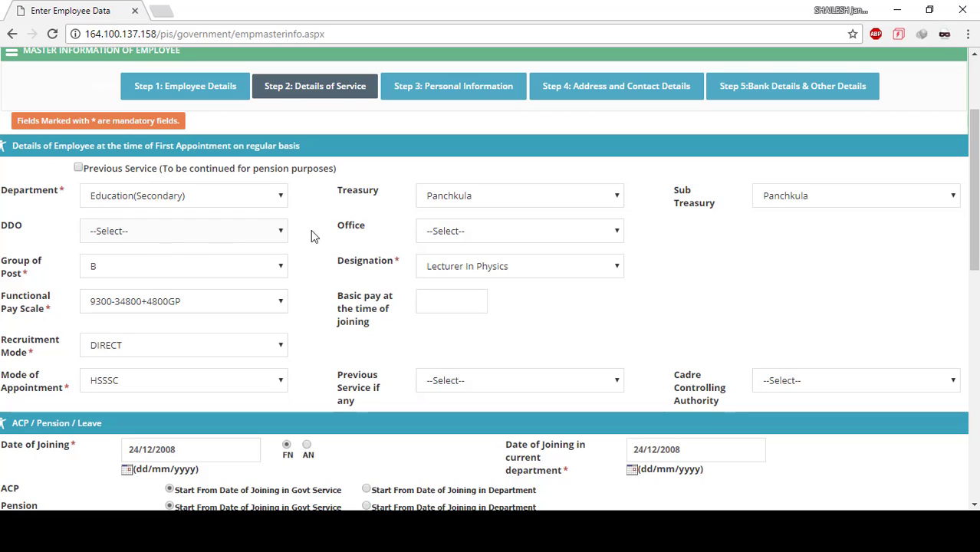
left_click(619, 197)
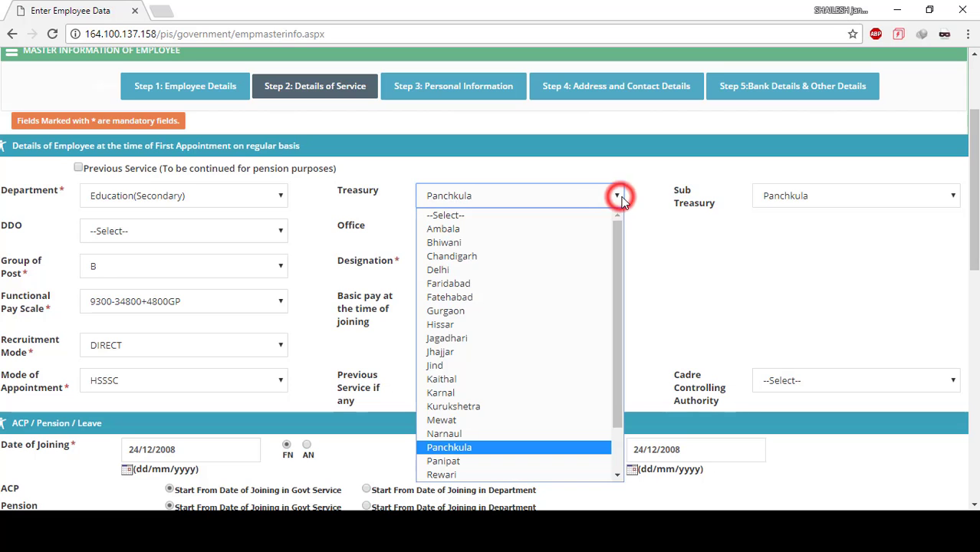
left_click(586, 244)
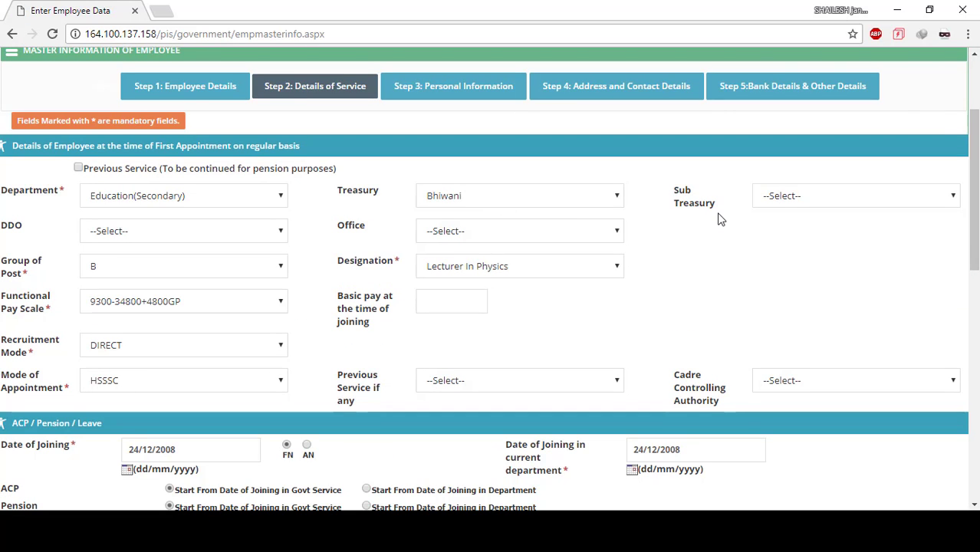
left_click(778, 197)
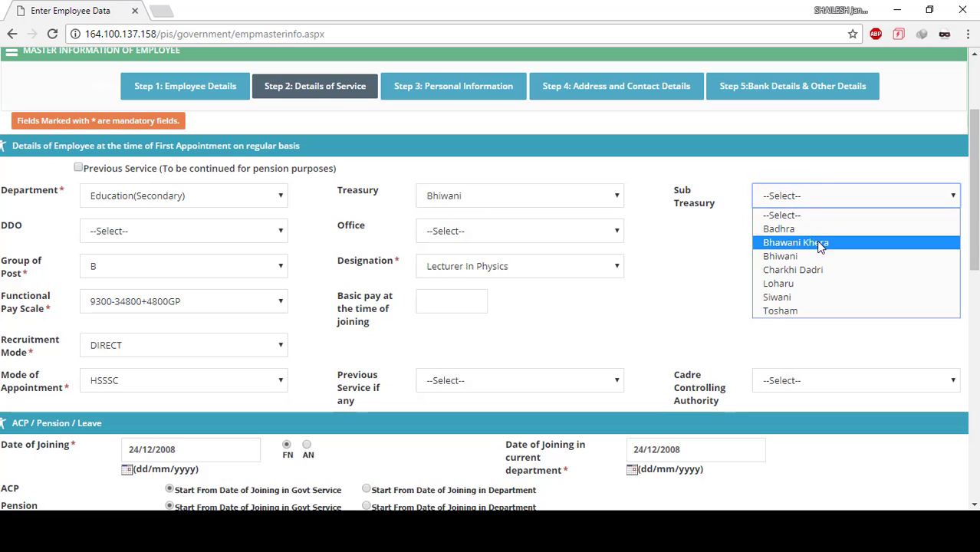
left_click(818, 258)
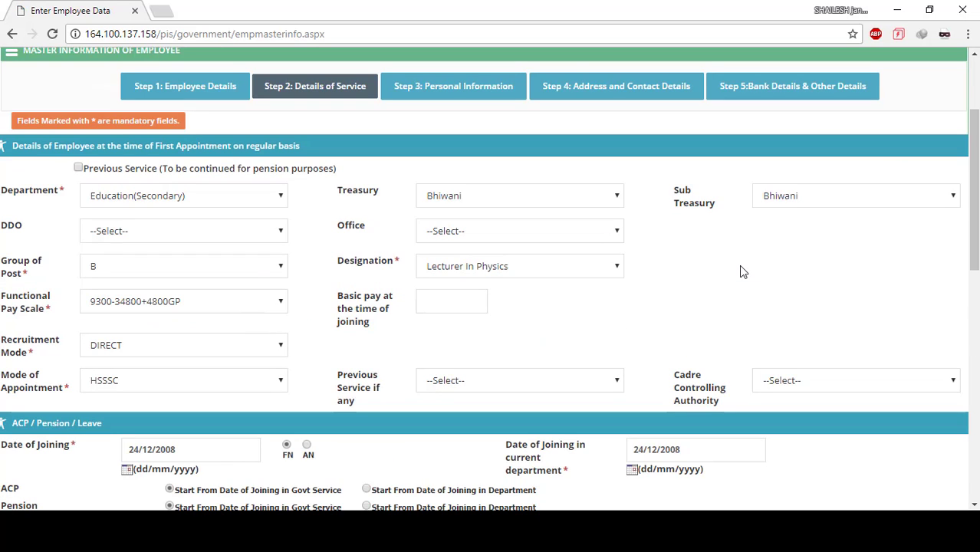
Choose Gsss Kasumbhi as both DDO and Office, and change Group of Post to C.
left_click(264, 235)
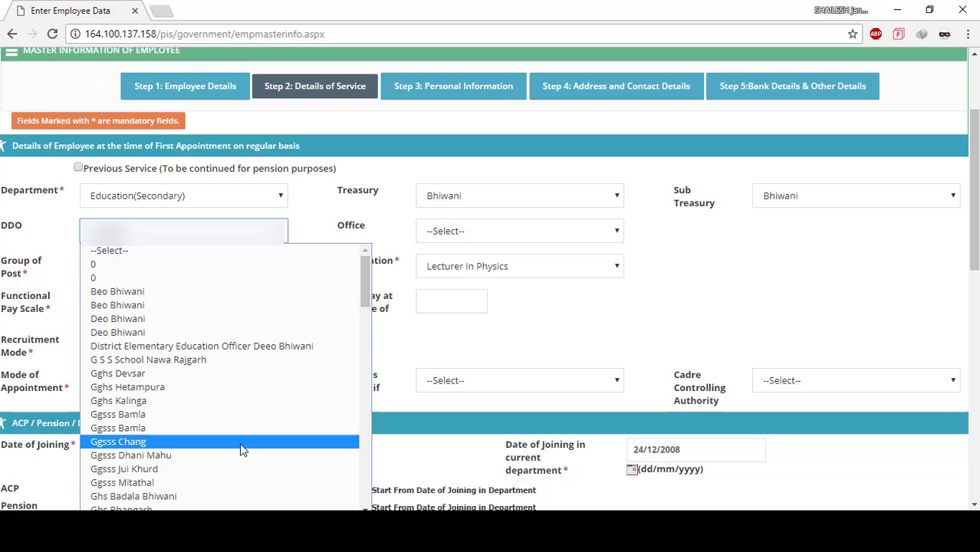
type("gs")
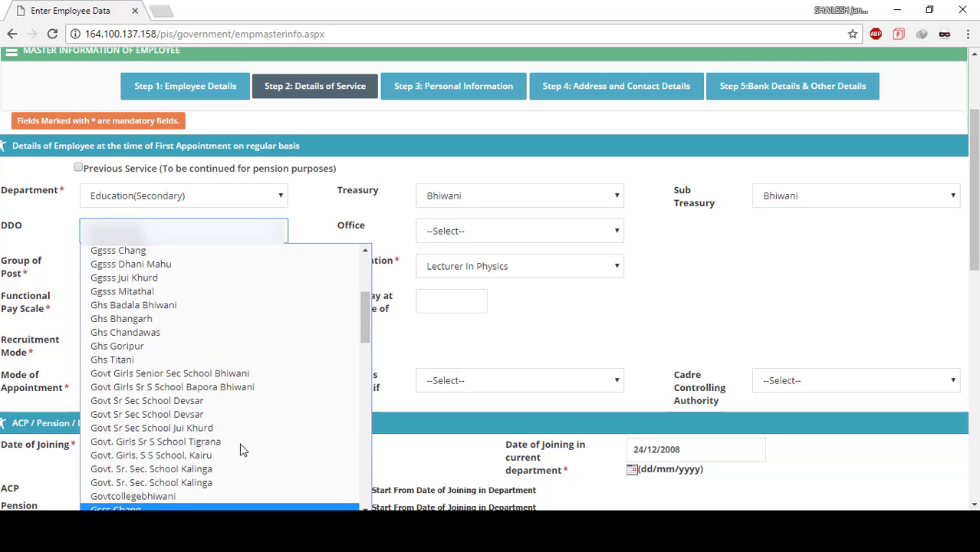
scroll(241, 460, "down", 10)
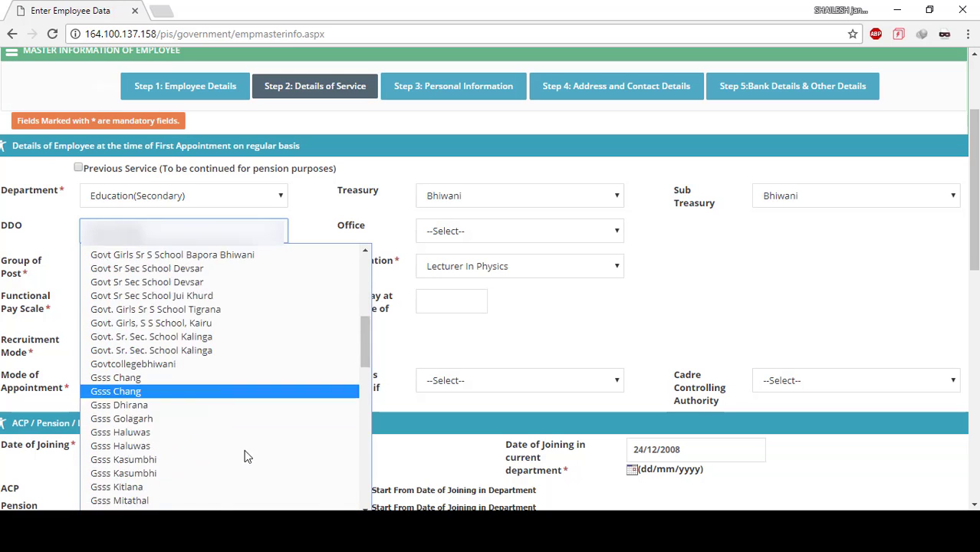
scroll(247, 351, "up", 4)
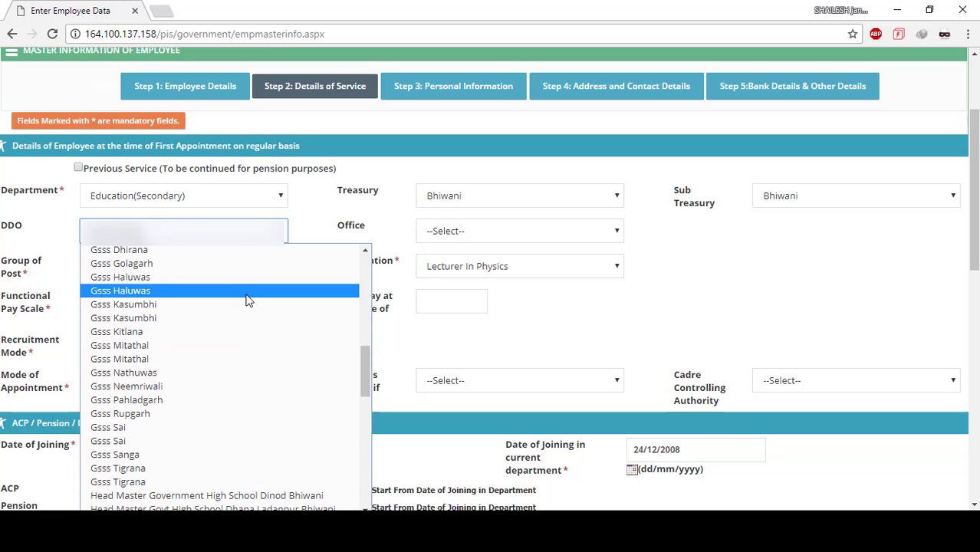
left_click(255, 319)
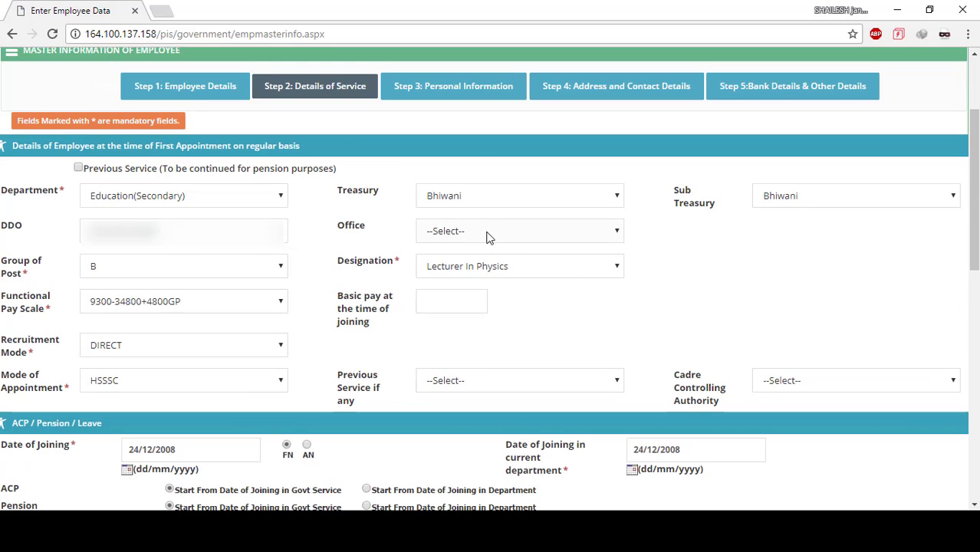
left_click(487, 232)
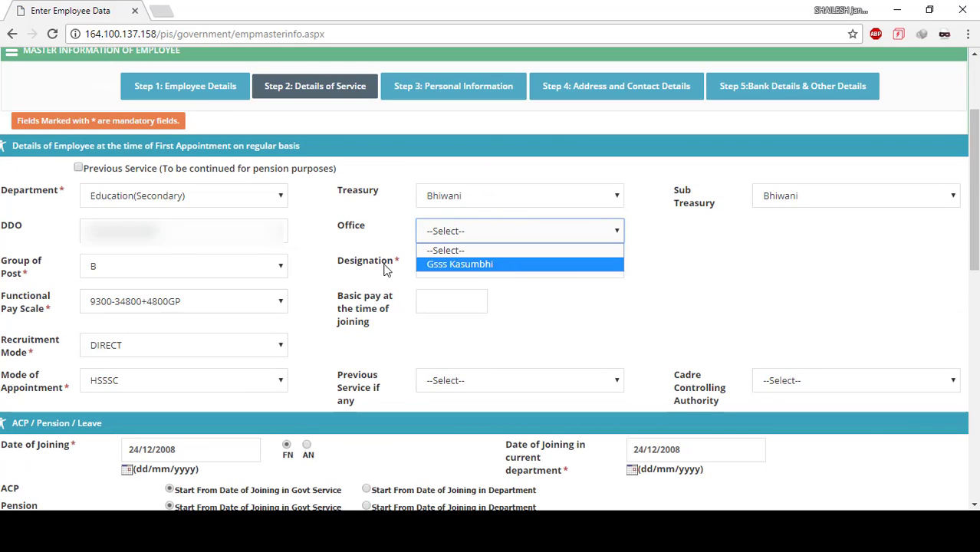
left_click(462, 263)
left_click(765, 277)
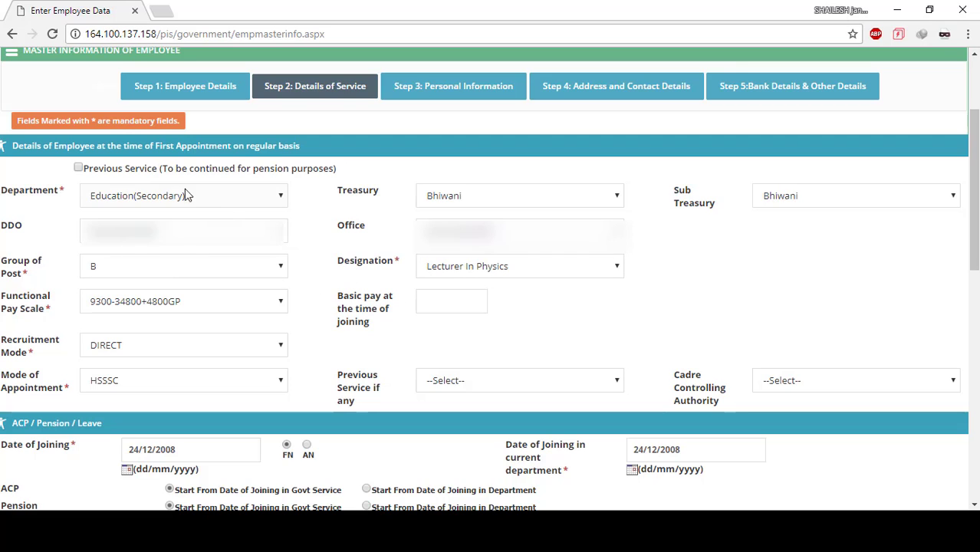
left_click(277, 268)
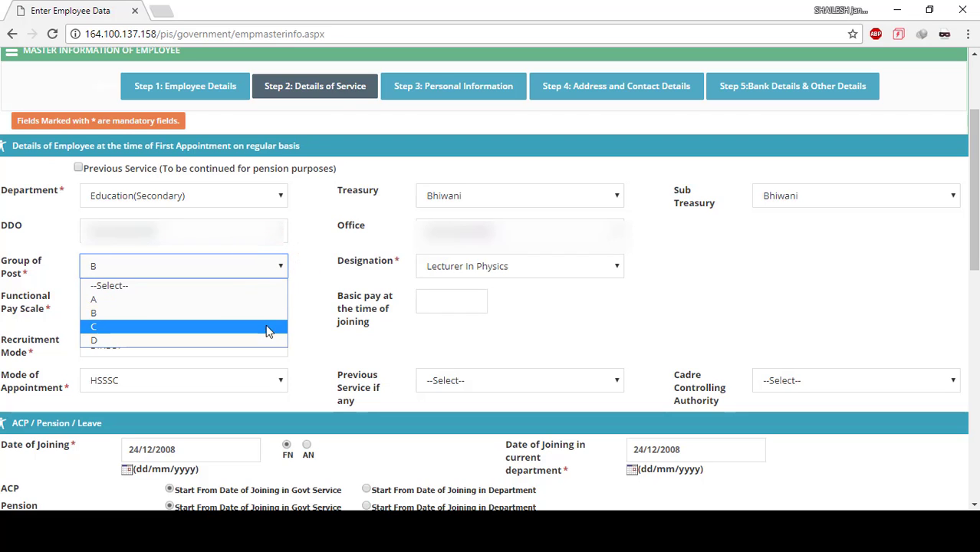
left_click(266, 328)
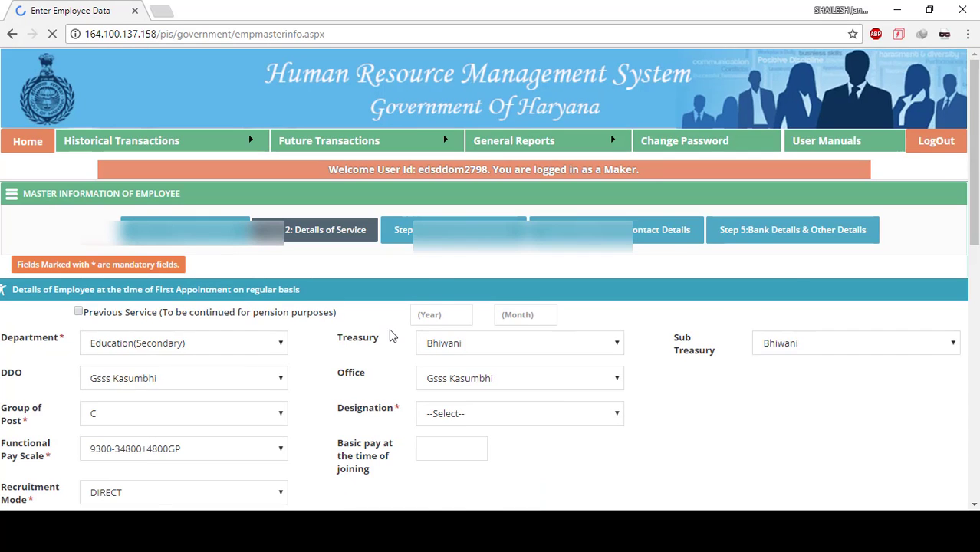
Pick Science Master/ Mistress in the Designation list, giving pay scale 9300-34800+4800GP.
left_click(531, 267)
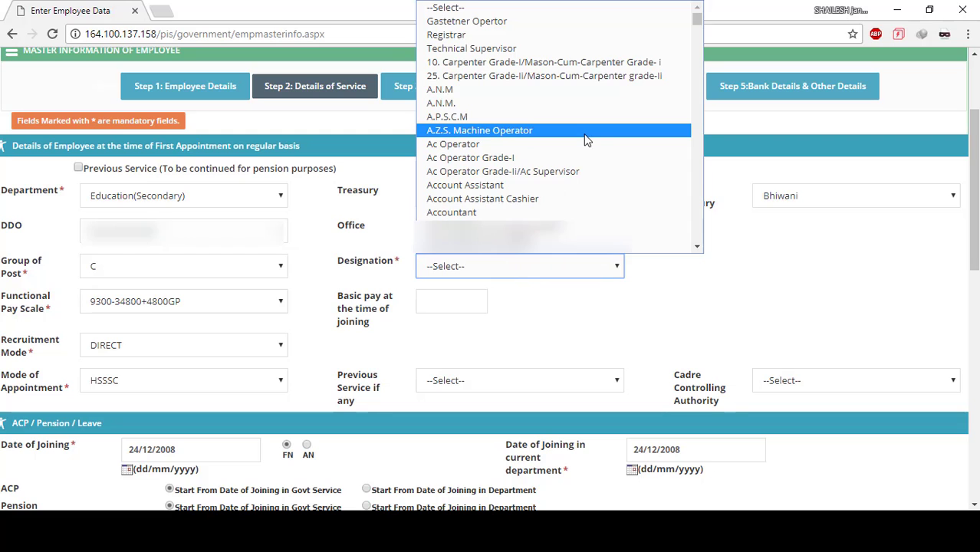
type("master")
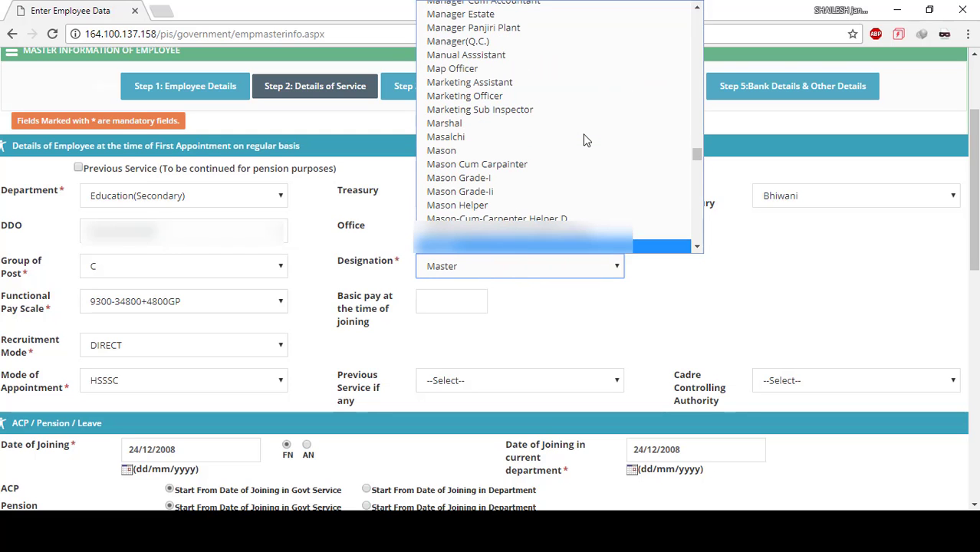
scroll(567, 132, "down", 3)
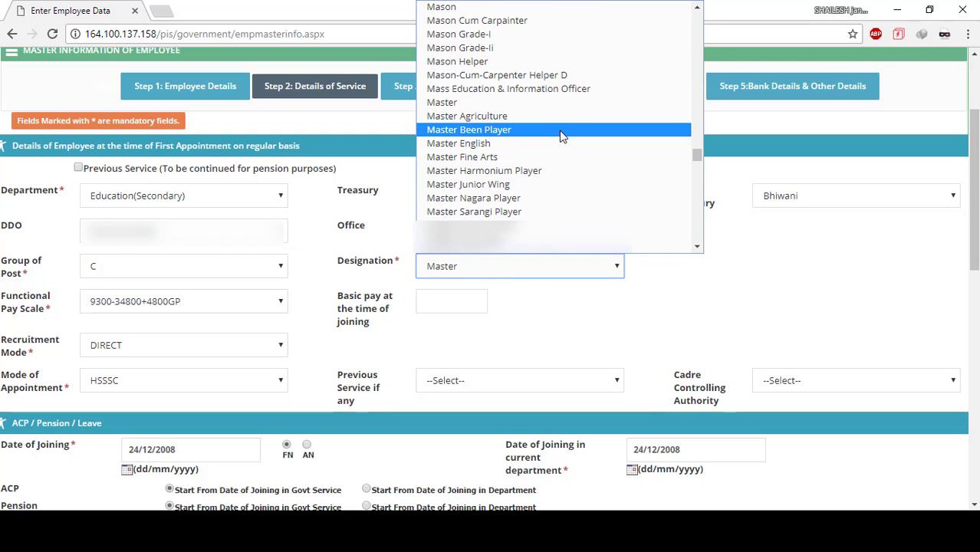
scroll(571, 108, "down", 3)
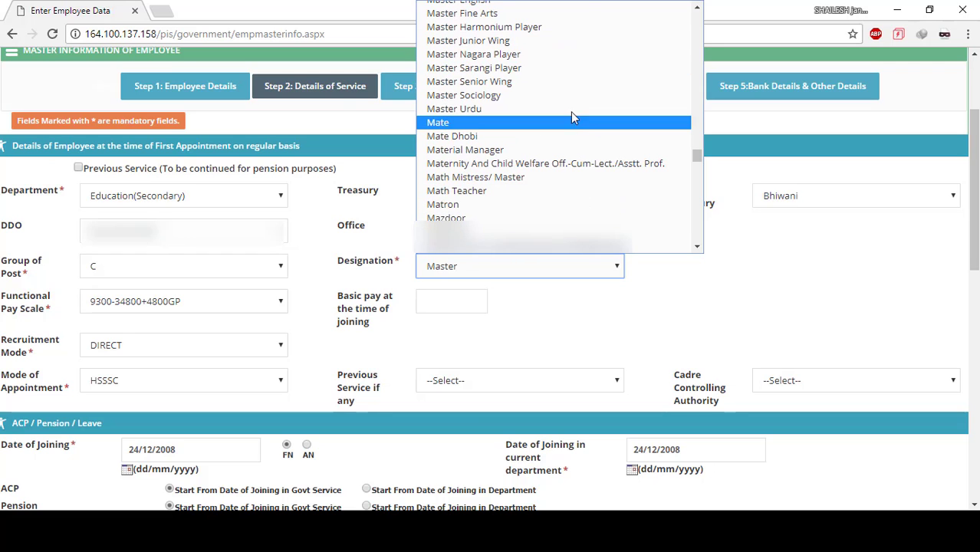
scroll(571, 114, "up", 3)
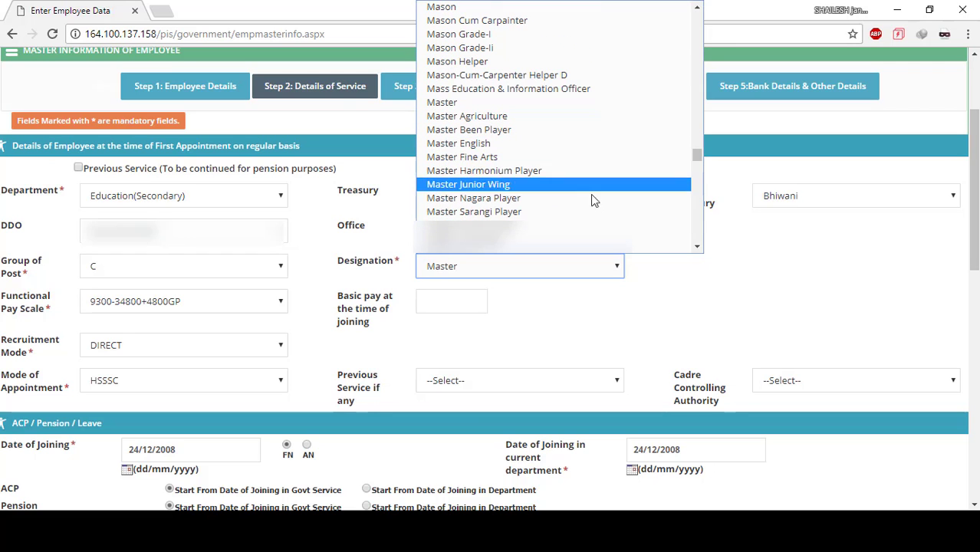
scroll(595, 158, "up", 3)
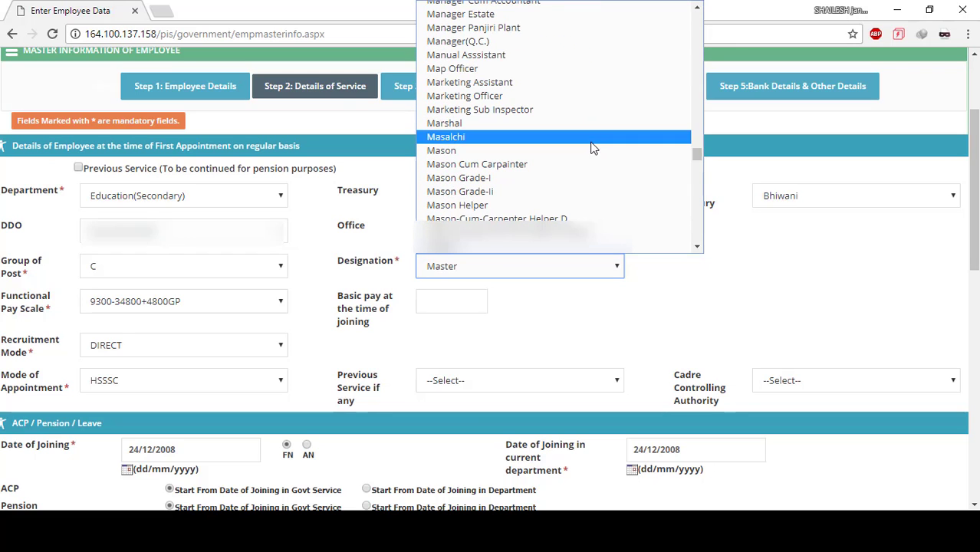
scroll(588, 140, "down", 3)
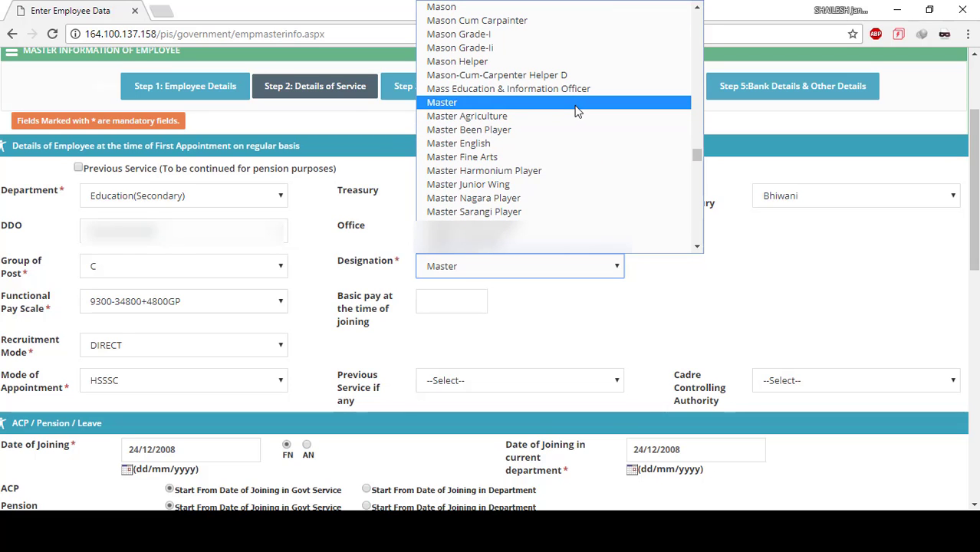
type("sci")
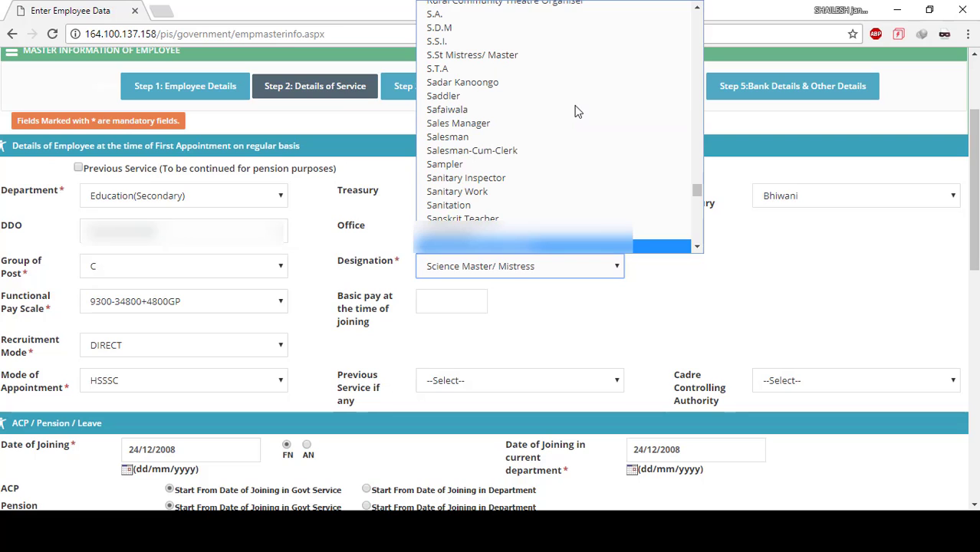
left_click(547, 245)
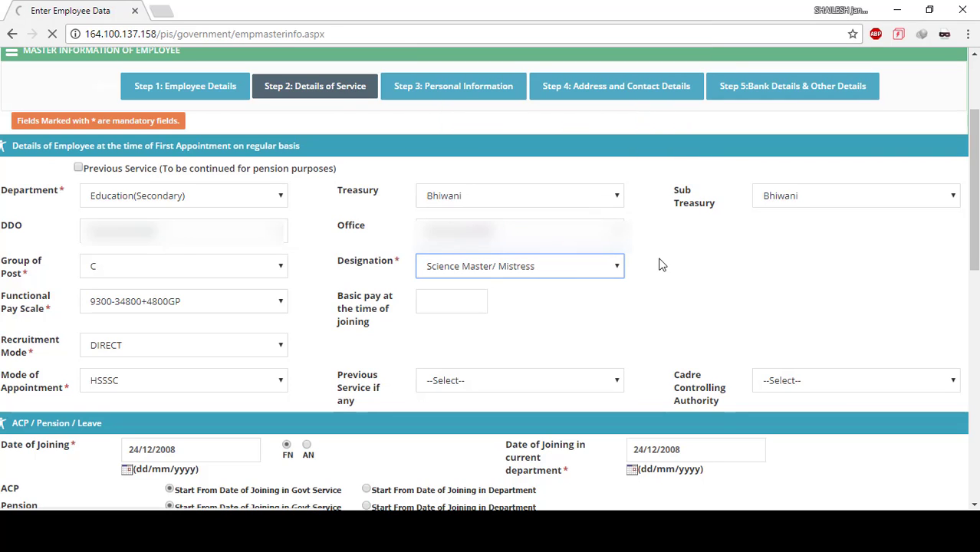
left_click(708, 268)
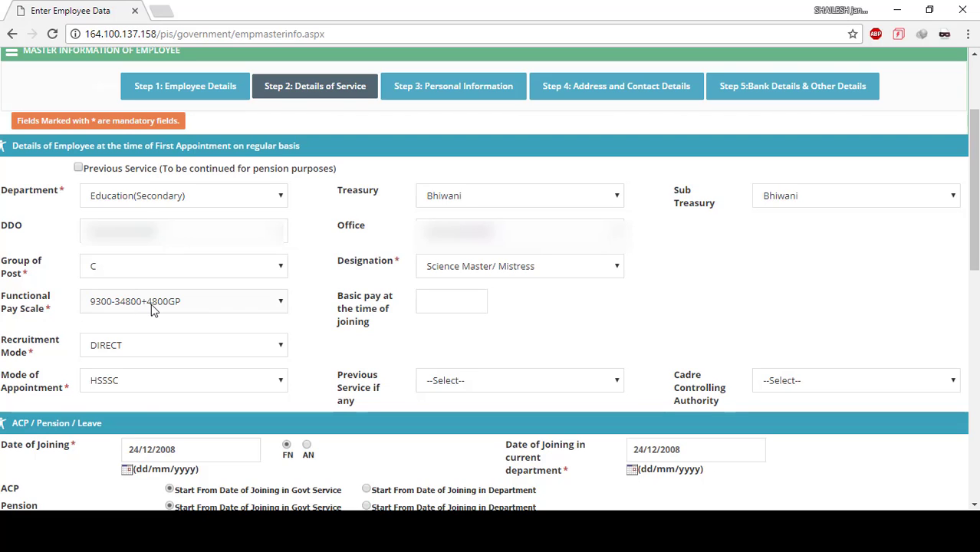
Select 9300-34800+4600GP in the Functional Pay Scale list in place of 4800GP.
left_click(262, 311)
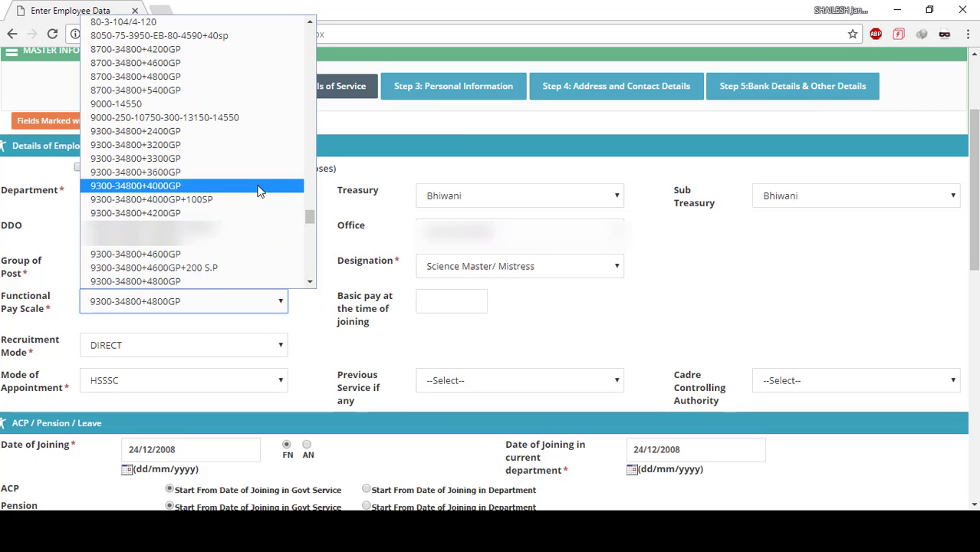
scroll(256, 187, "up", 10)
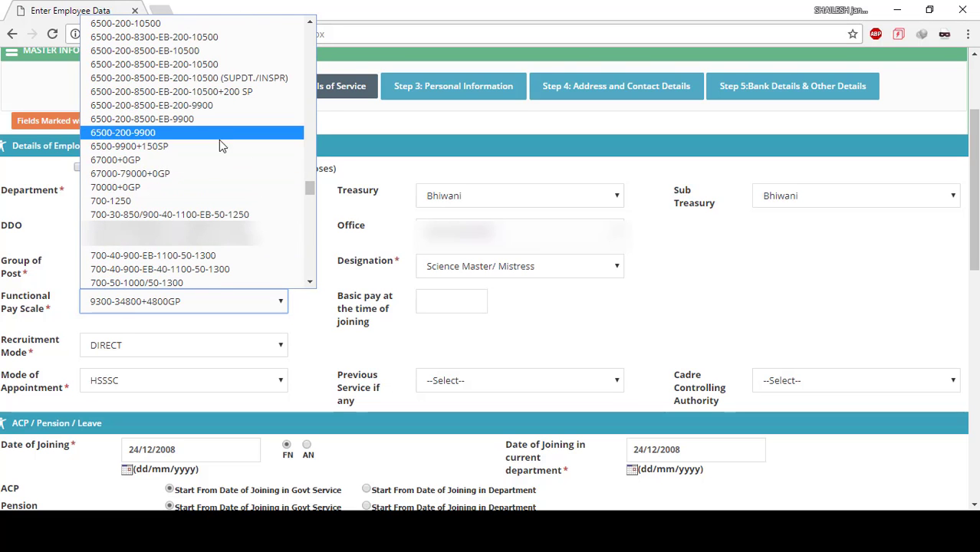
scroll(207, 153, "down", 2)
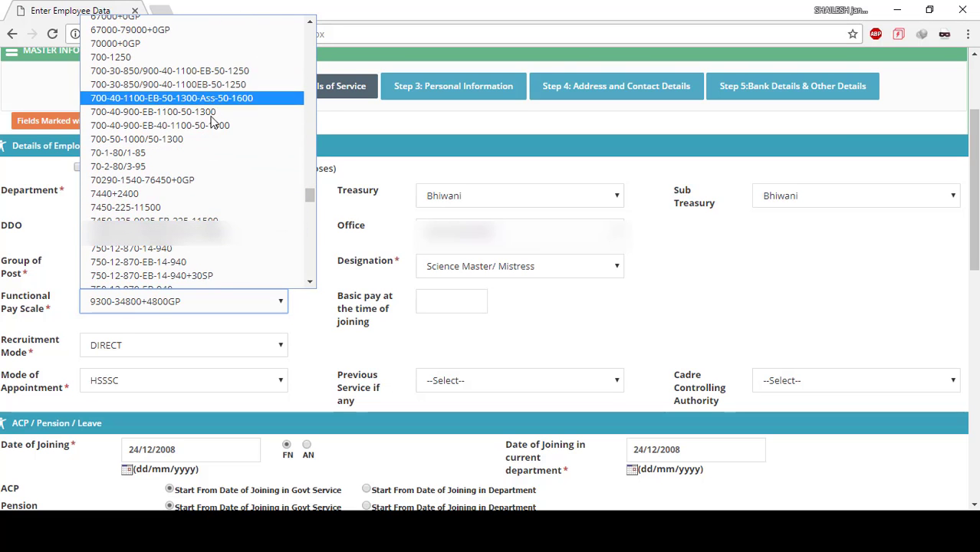
scroll(203, 157, "down", 5)
scroll(201, 176, "down", 8)
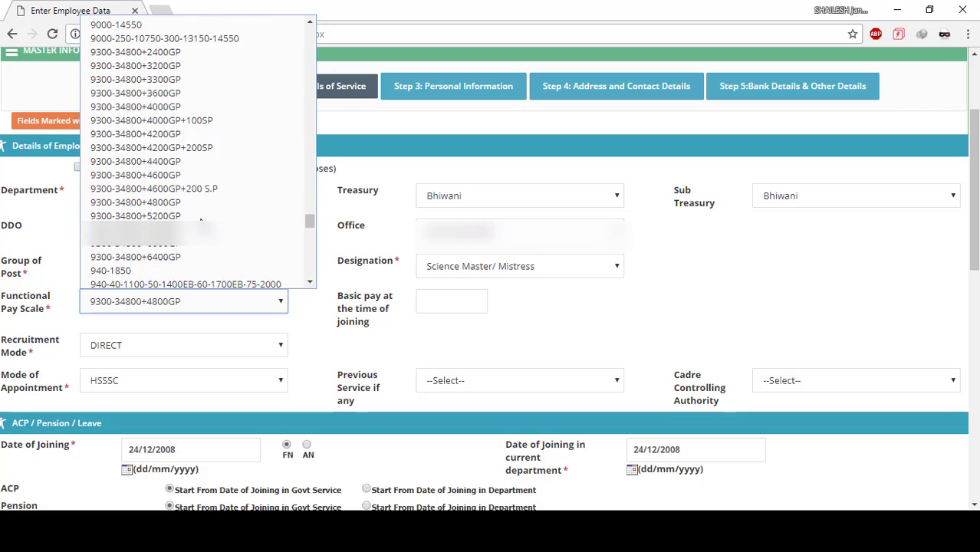
scroll(194, 181, "down", 3)
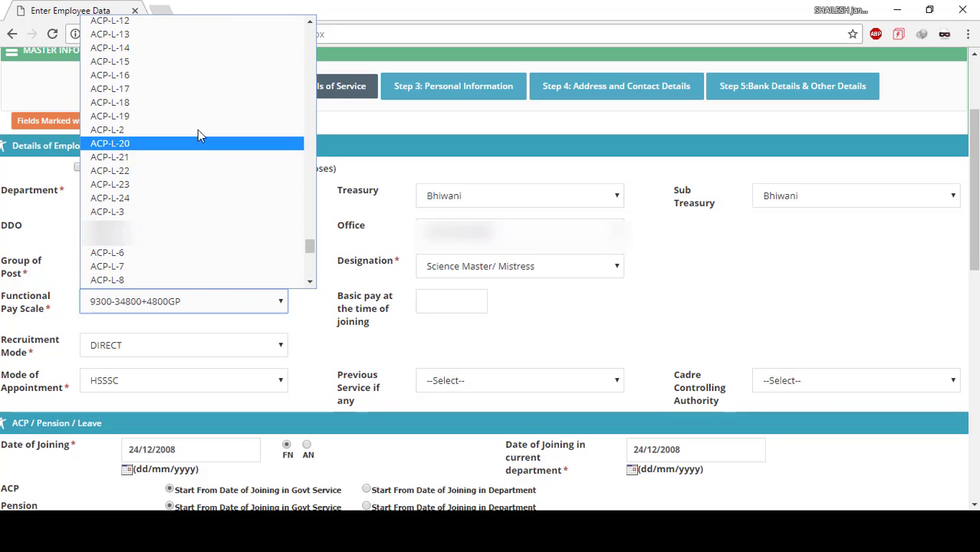
scroll(199, 142, "down", 3)
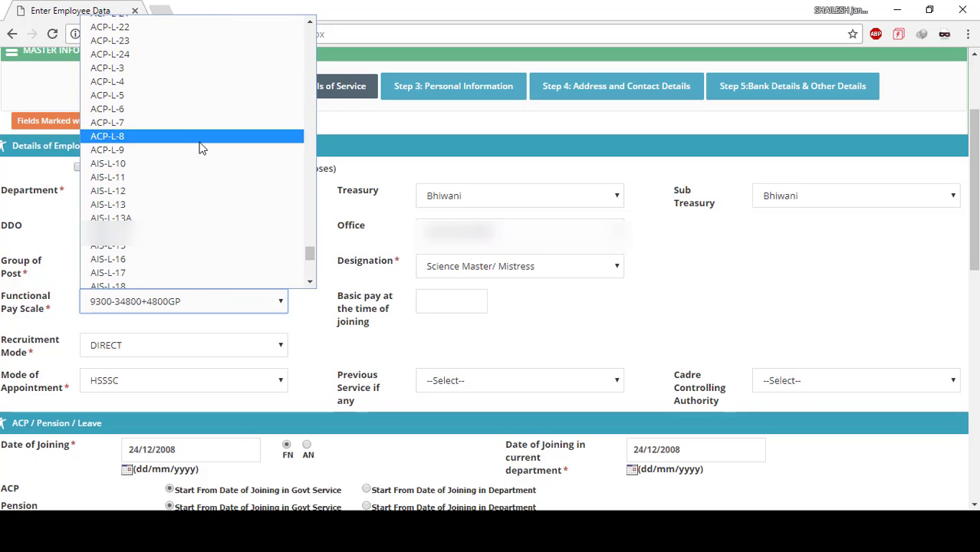
scroll(162, 81, "up", 3)
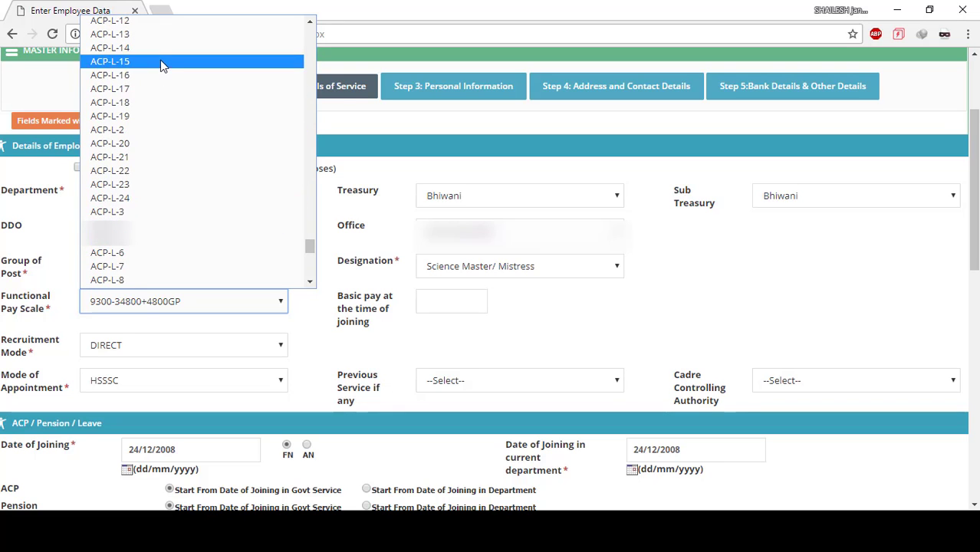
scroll(163, 203, "down", 3)
scroll(164, 201, "down", 3)
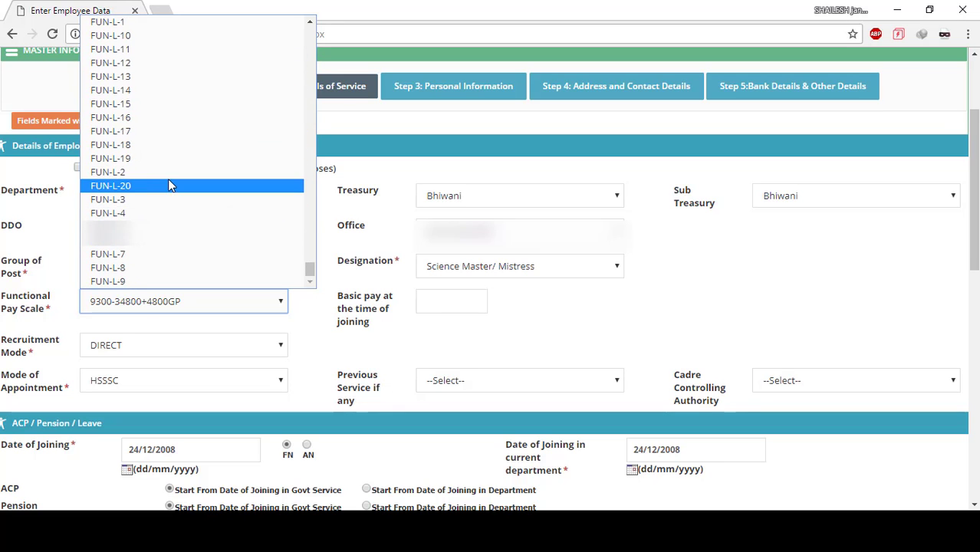
scroll(181, 203, "up", 6)
scroll(188, 178, "up", 9)
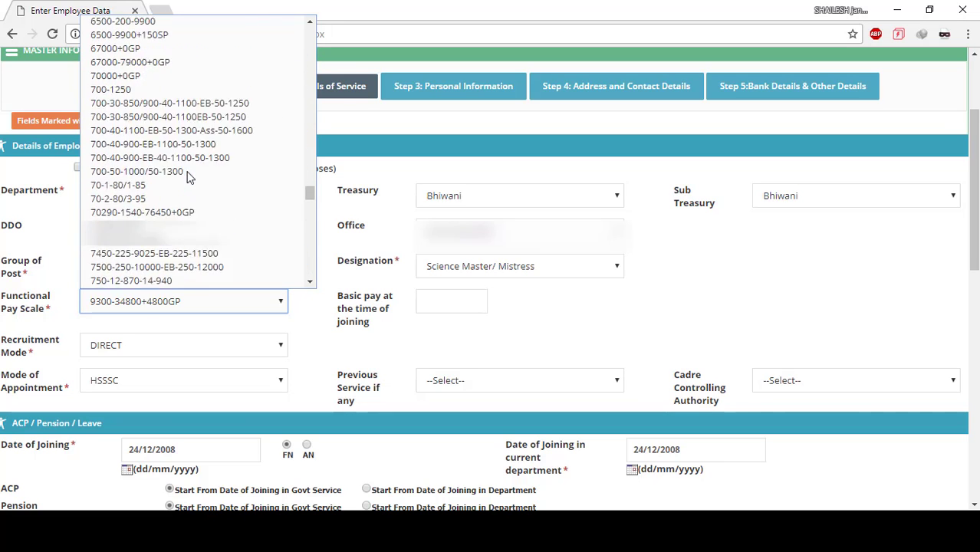
scroll(188, 178, "up", 6)
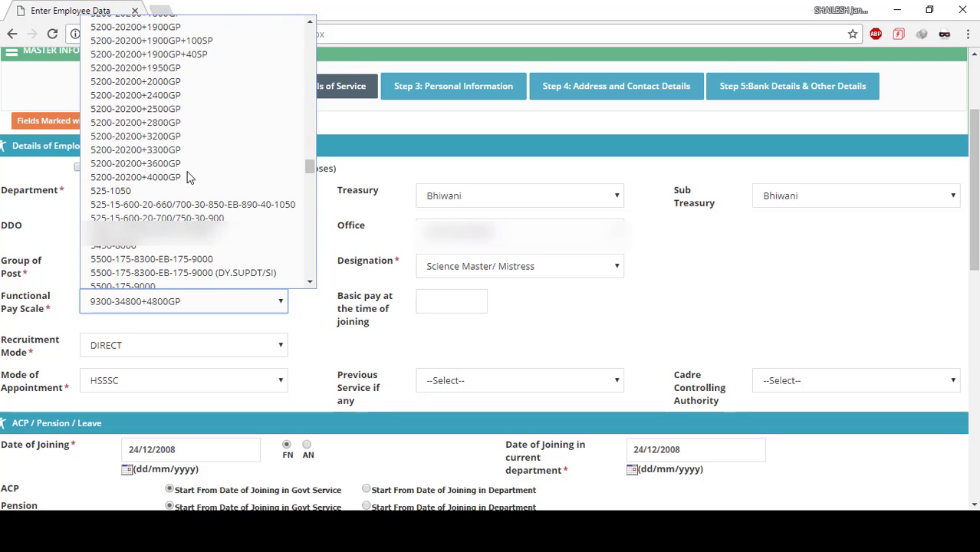
scroll(189, 178, "up", 9)
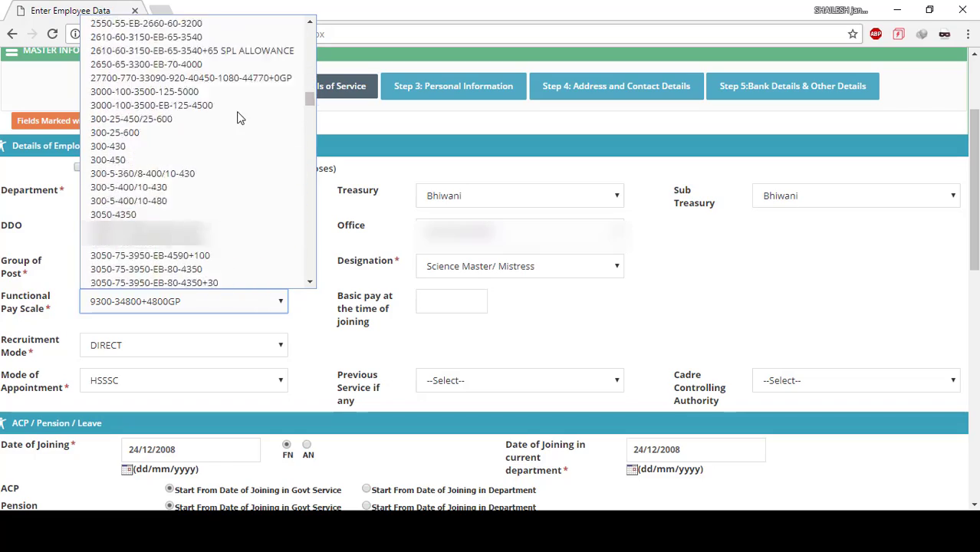
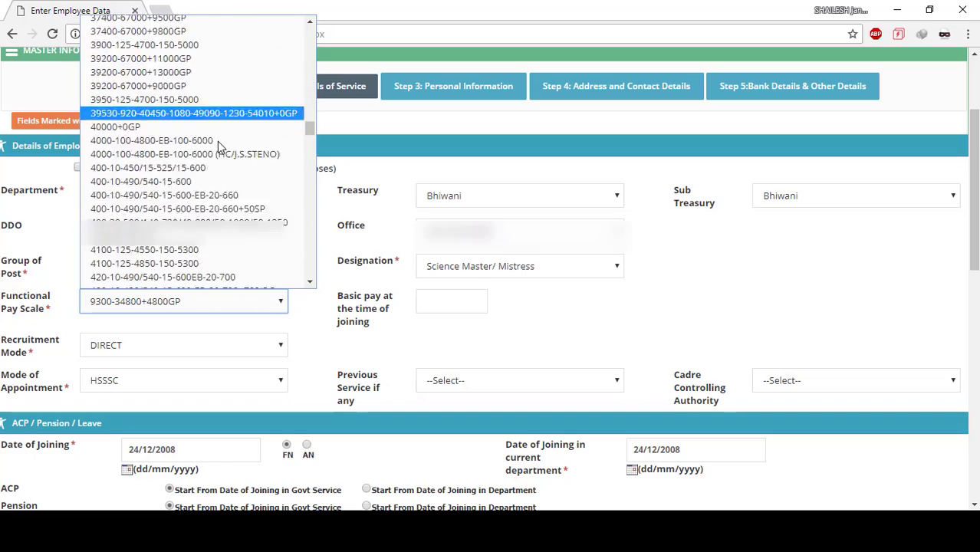
scroll(215, 130, "up", 5)
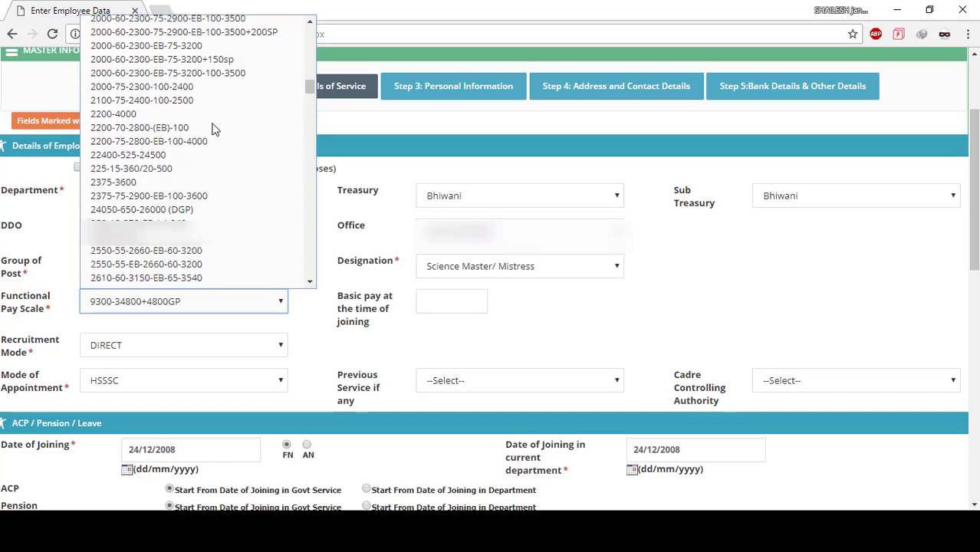
scroll(215, 130, "down", 10)
scroll(214, 131, "down", 20)
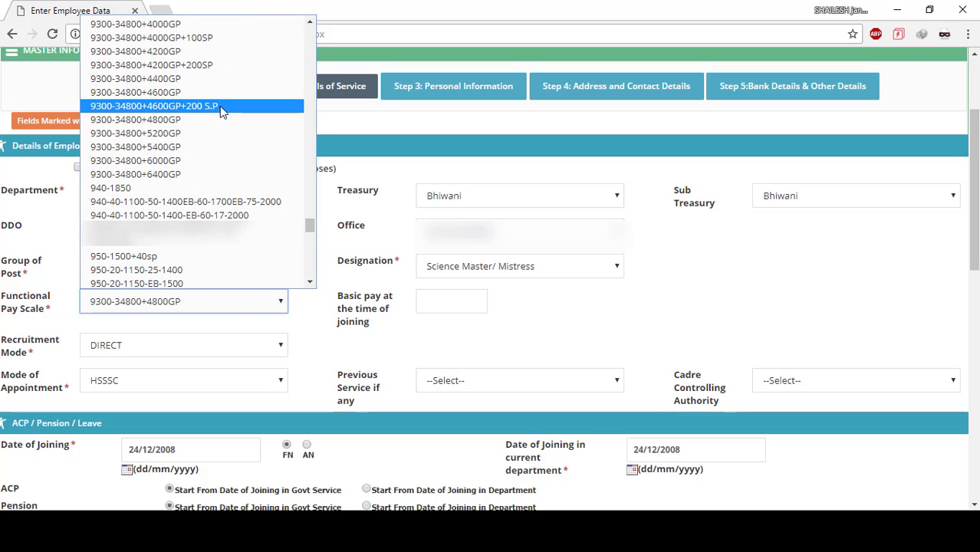
left_click(218, 93)
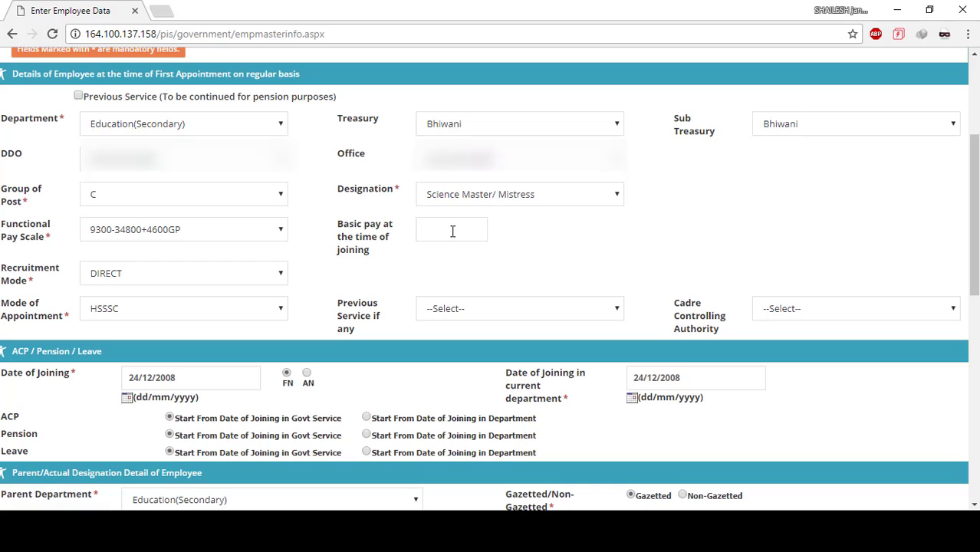
Enter 14830 as the basic pay at joining.
left_click(450, 231)
type("14830")
left_click(537, 239)
Leave previous service unchanged and set cadre controlling authority to Directorate of Secondary Education, Haryana.
left_click(586, 311)
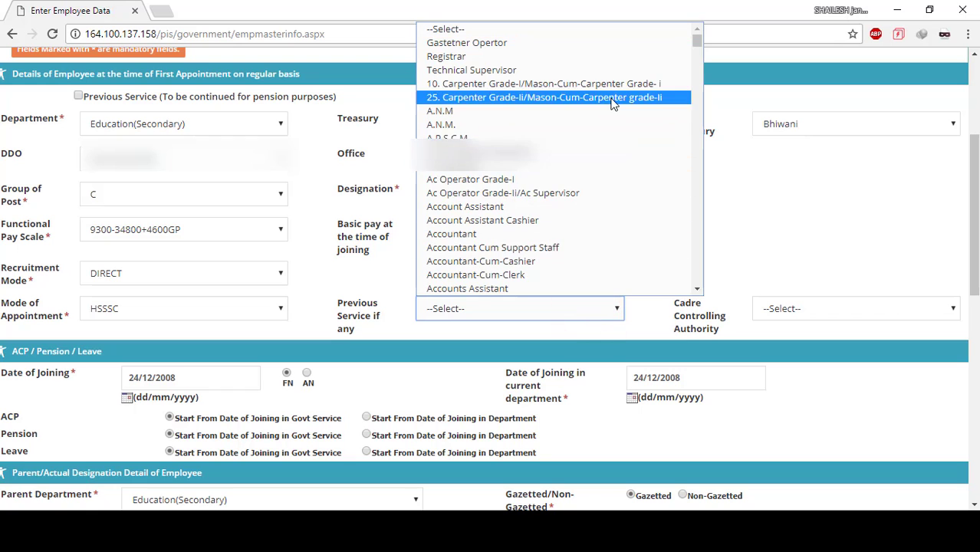
scroll(616, 111, "down", 10)
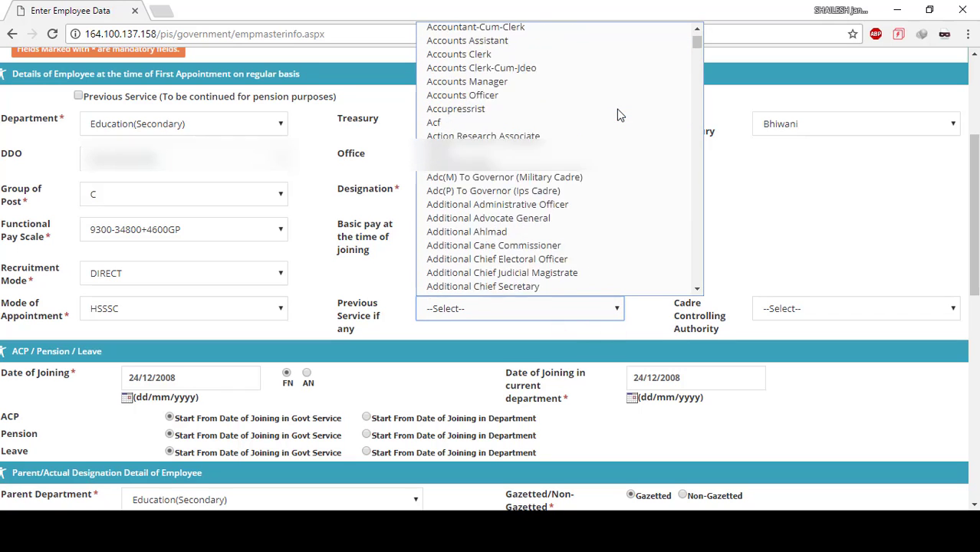
scroll(617, 122, "down", 15)
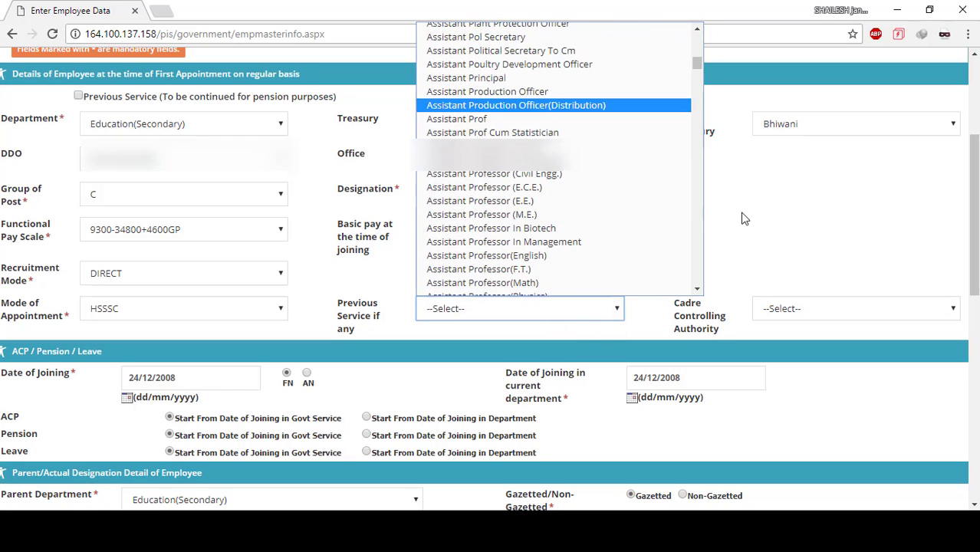
left_click(783, 212)
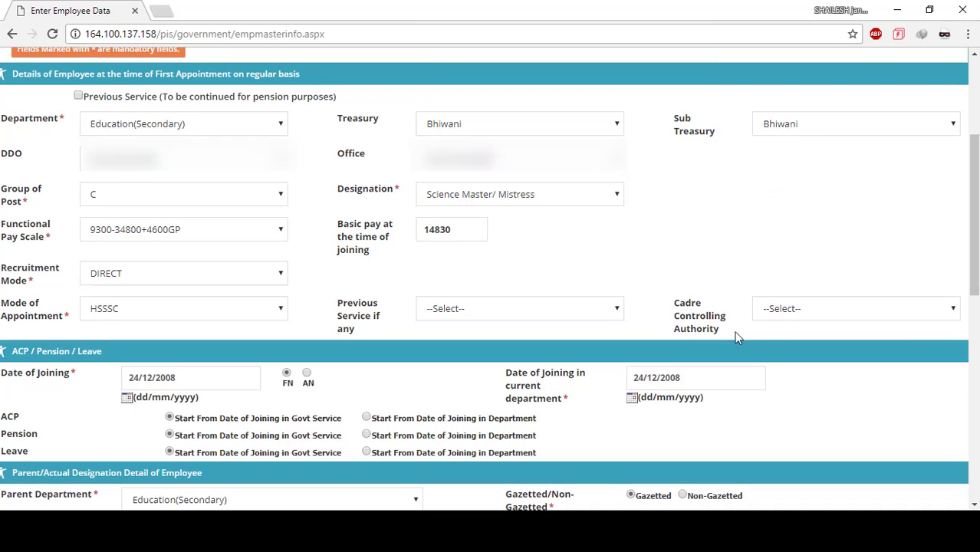
left_click(800, 311)
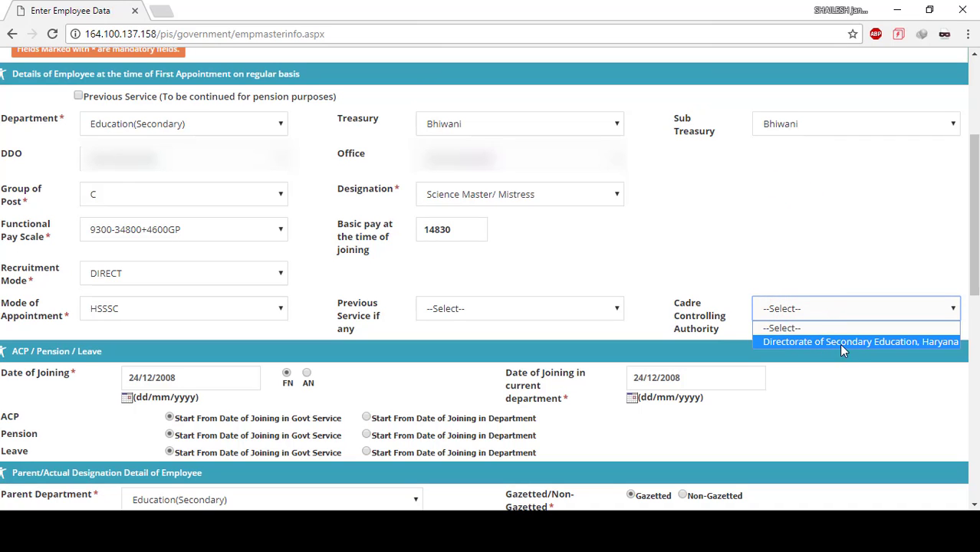
left_click(853, 343)
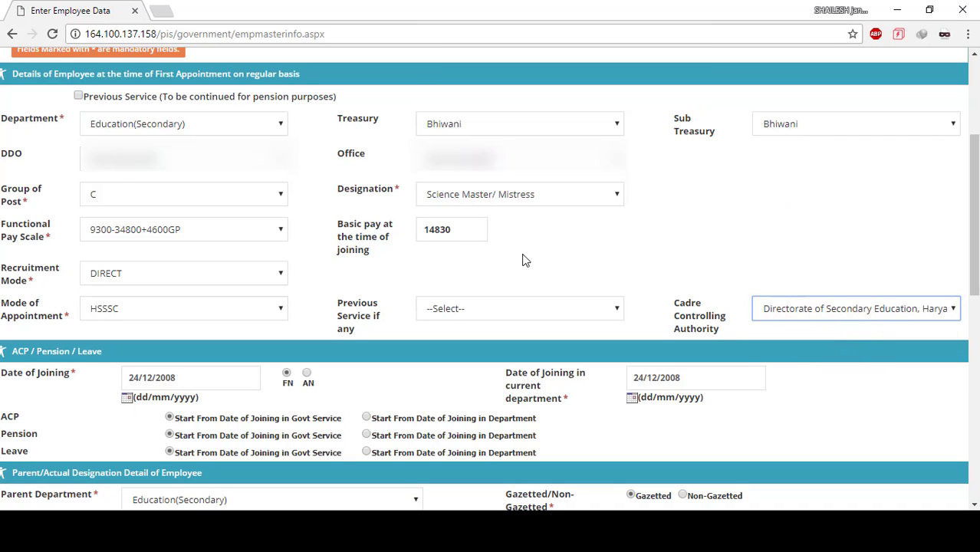
scroll(506, 191, "down", 1)
scroll(506, 192, "down", 1)
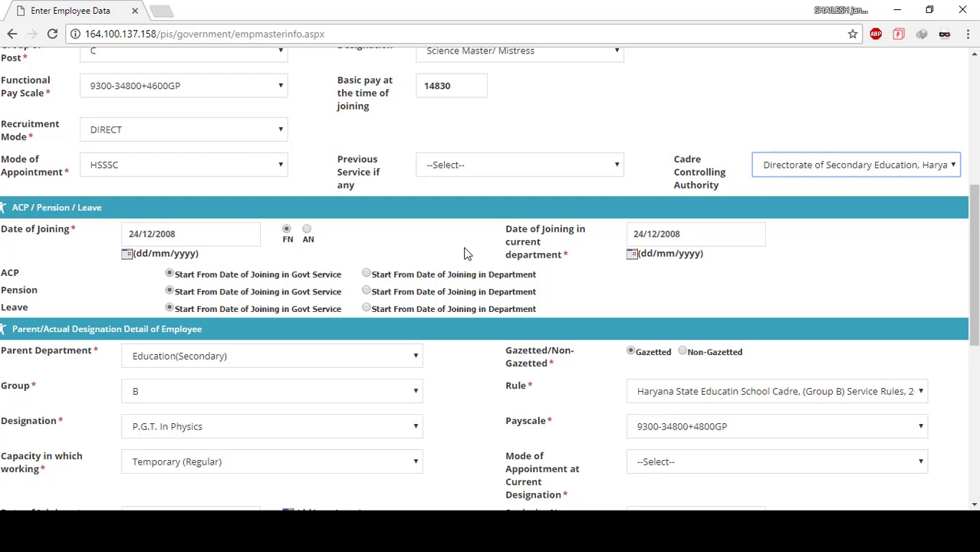
scroll(591, 227, "down", 1)
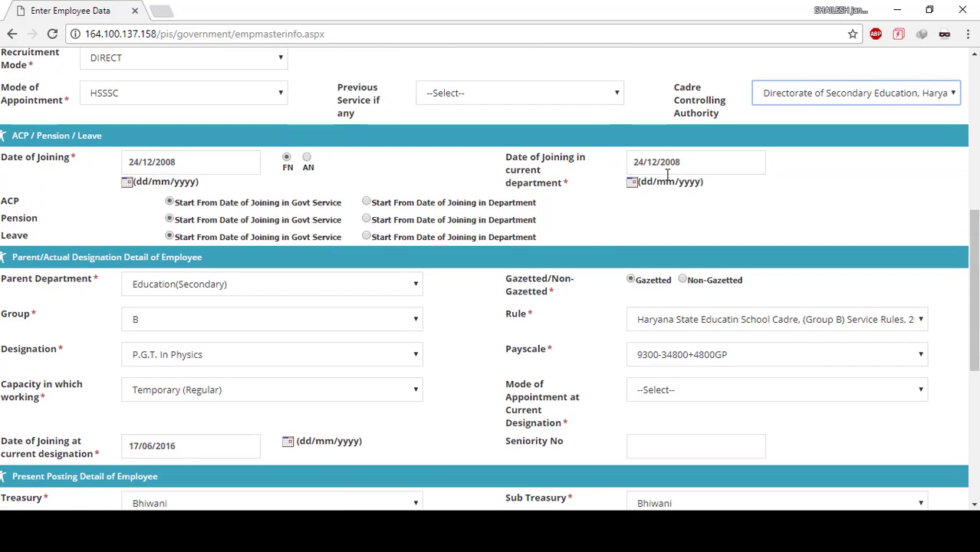
left_click(632, 184)
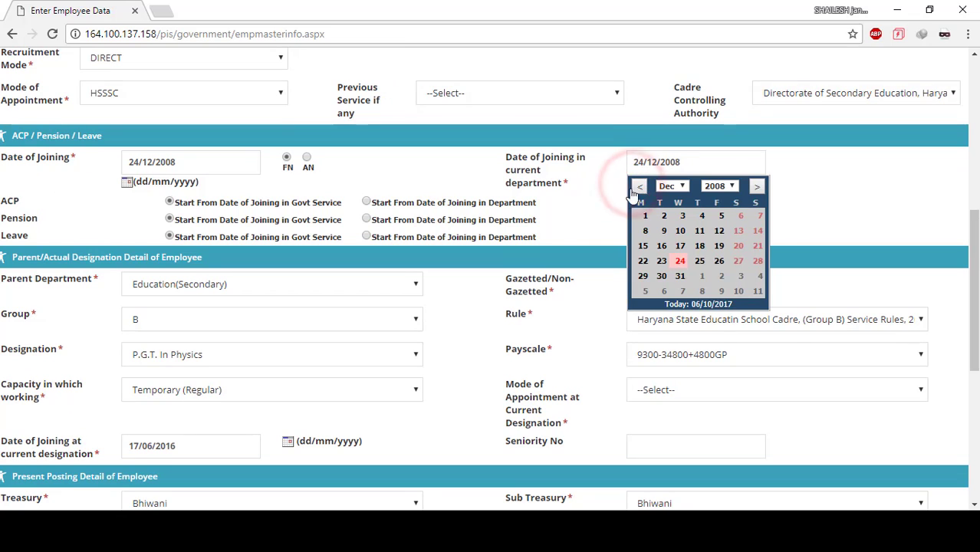
left_click(612, 185)
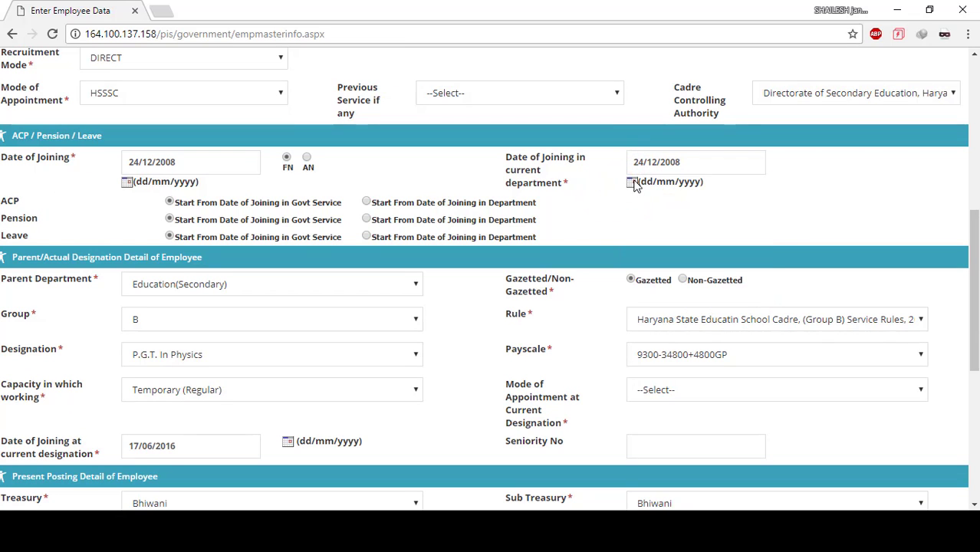
left_click(631, 183)
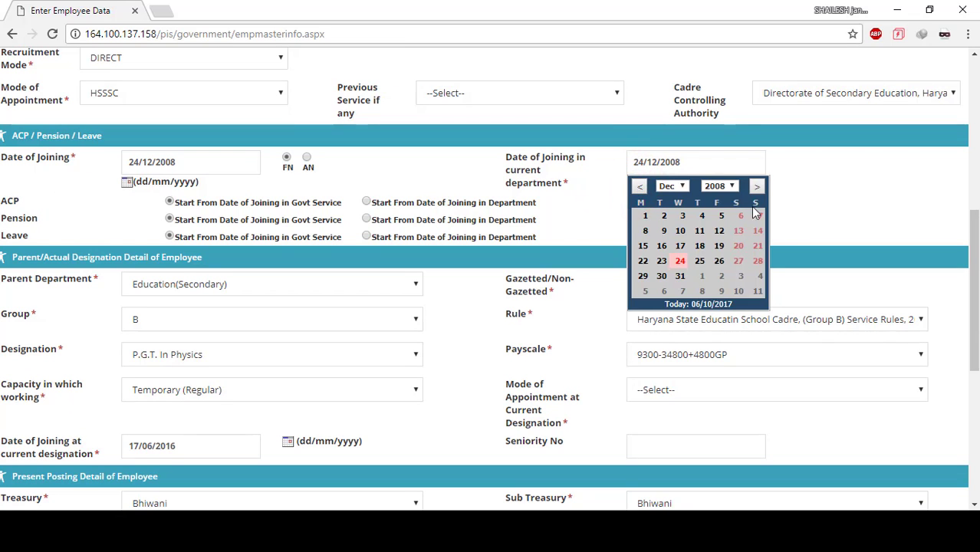
left_click(717, 185)
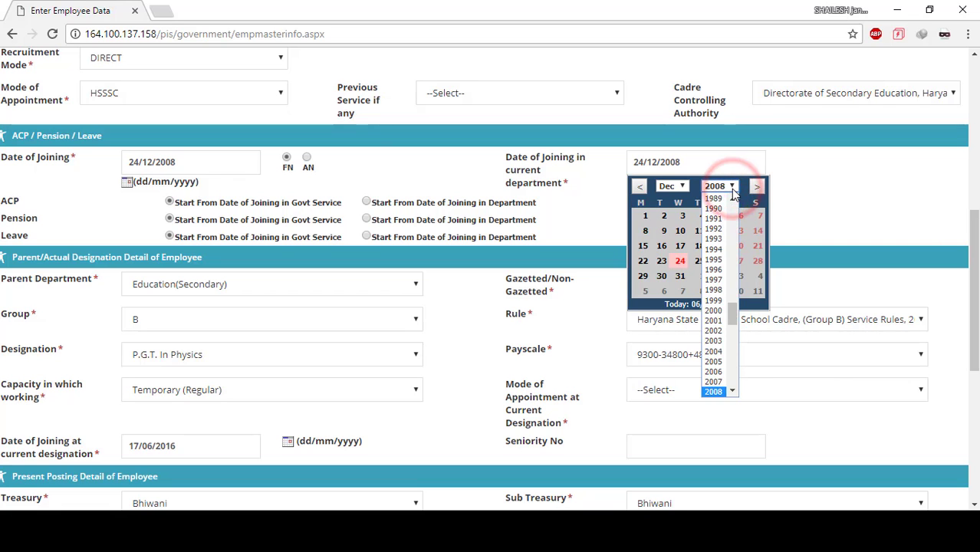
left_click(678, 185)
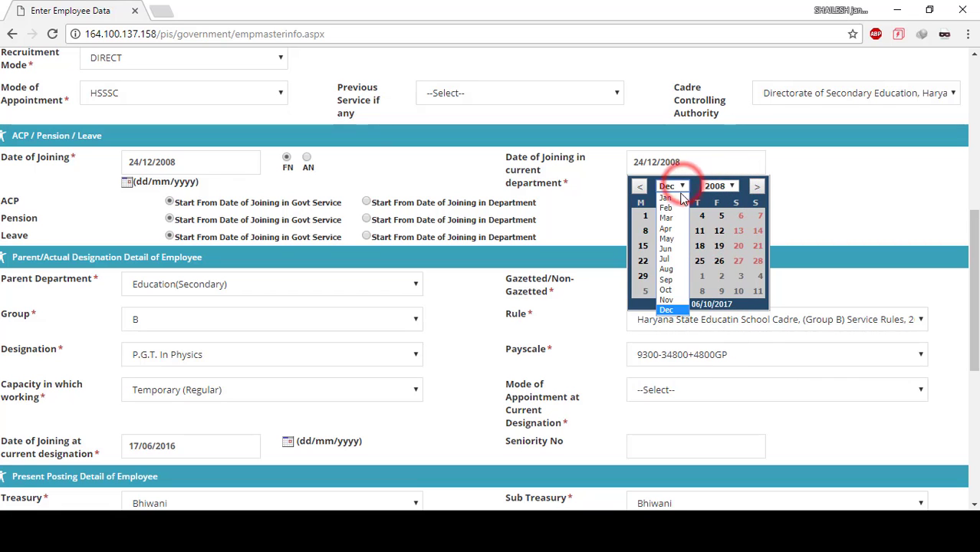
left_click(817, 180)
left_click(633, 183)
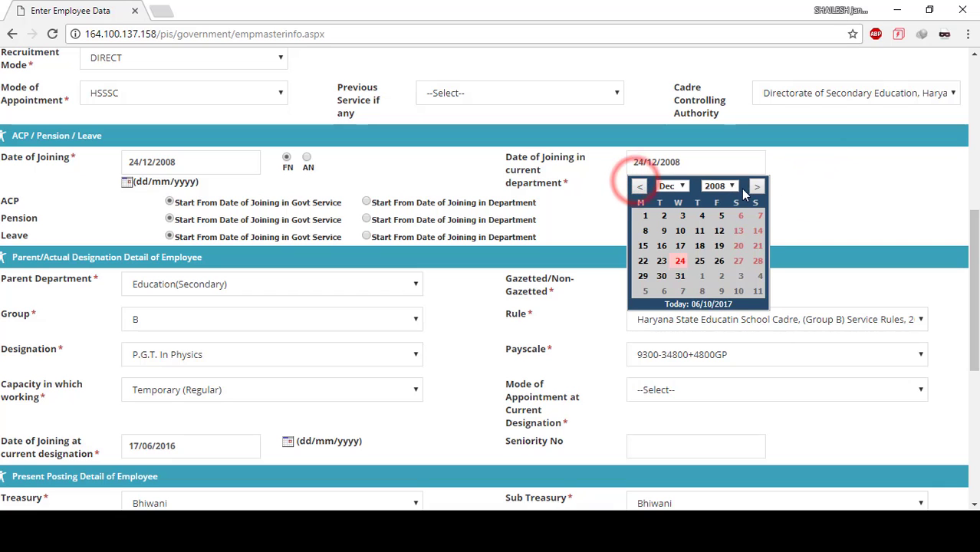
left_click(757, 188)
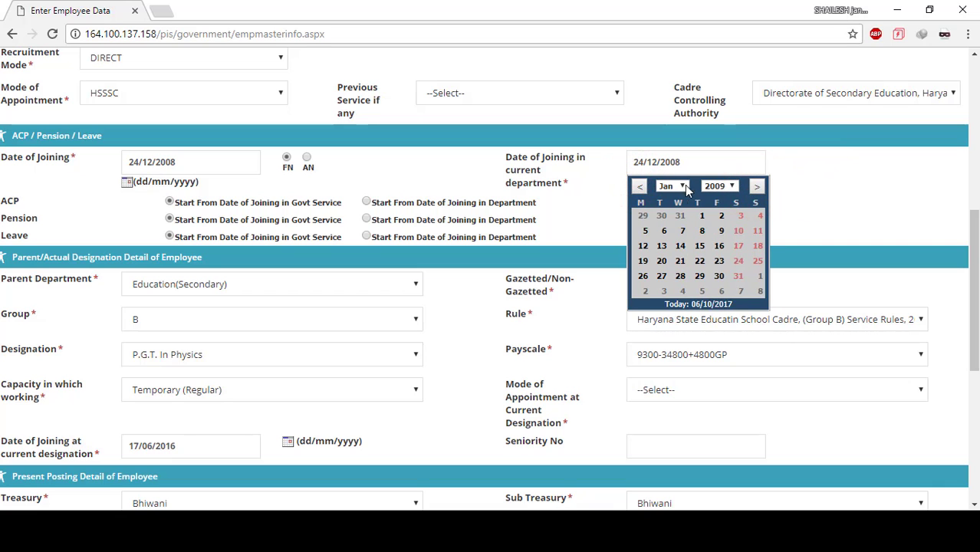
left_click(639, 187)
left_click(828, 192)
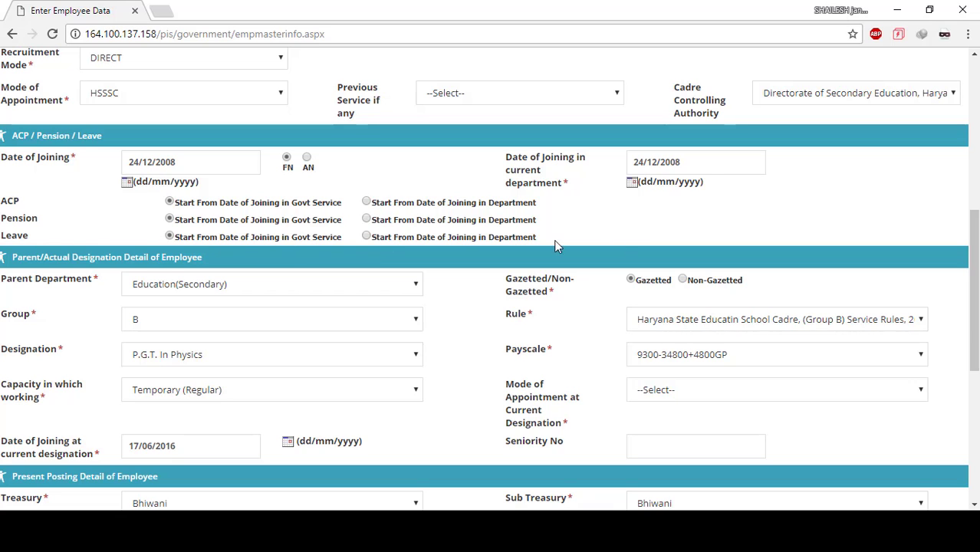
scroll(635, 233, "down", 1)
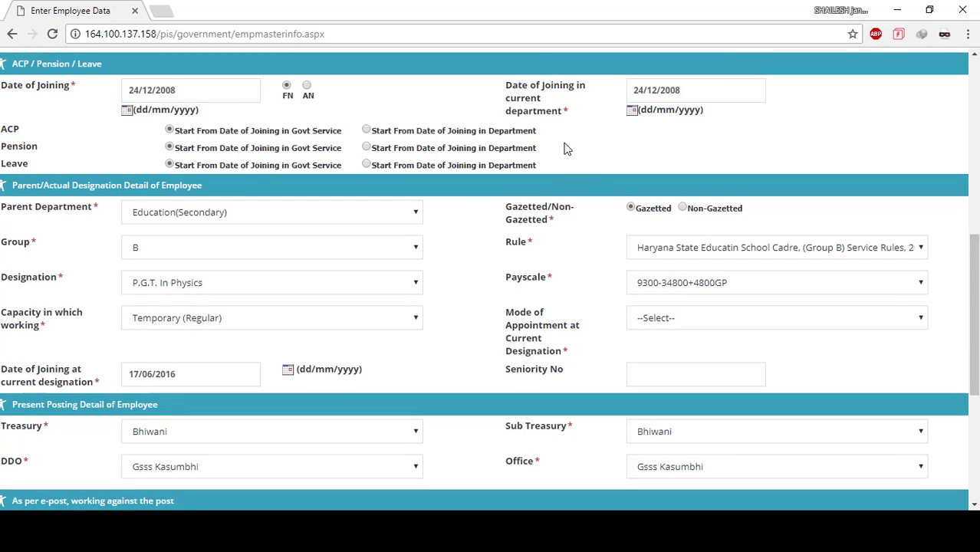
Review Parent Department and Rule lists without changes, then bring up the Capacity in which working choices.
scroll(564, 149, "down", 1)
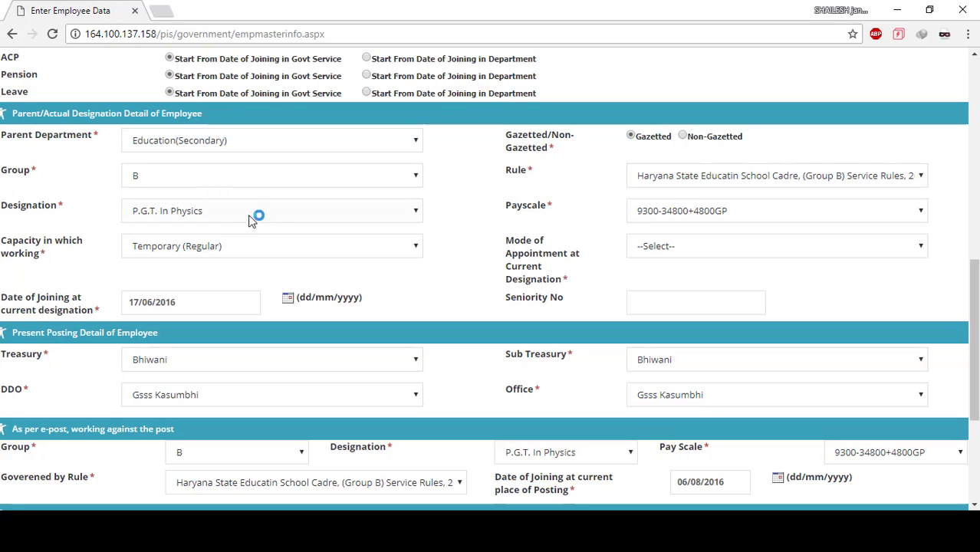
left_click(247, 144)
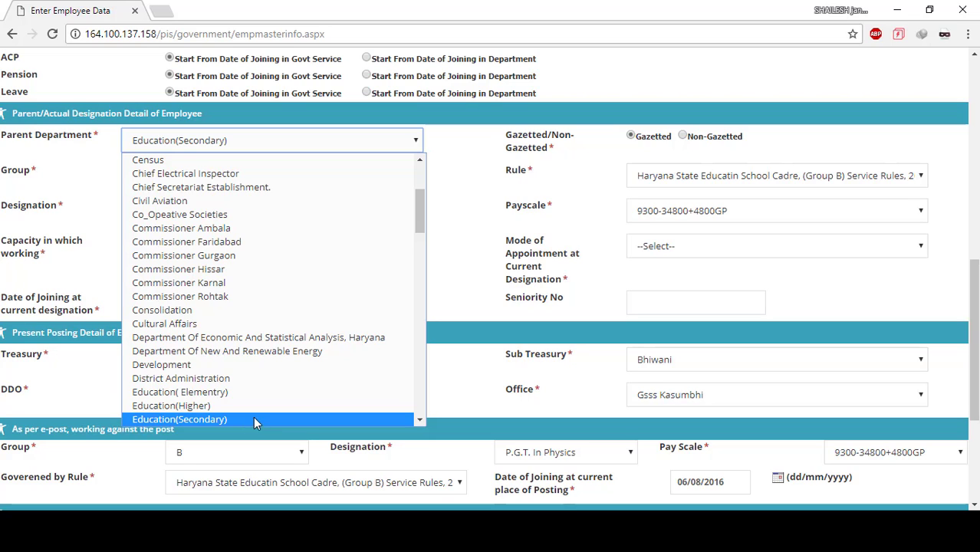
left_click(447, 248)
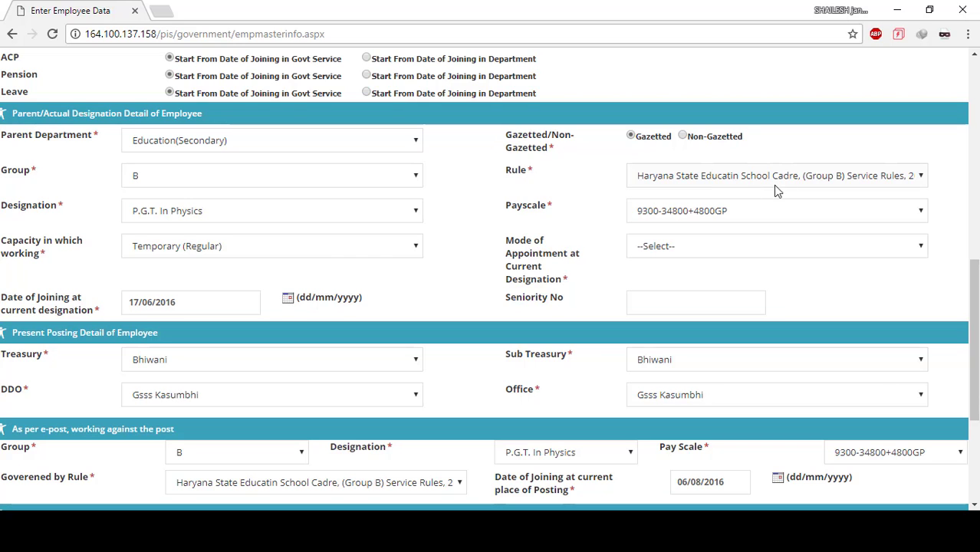
left_click(907, 178)
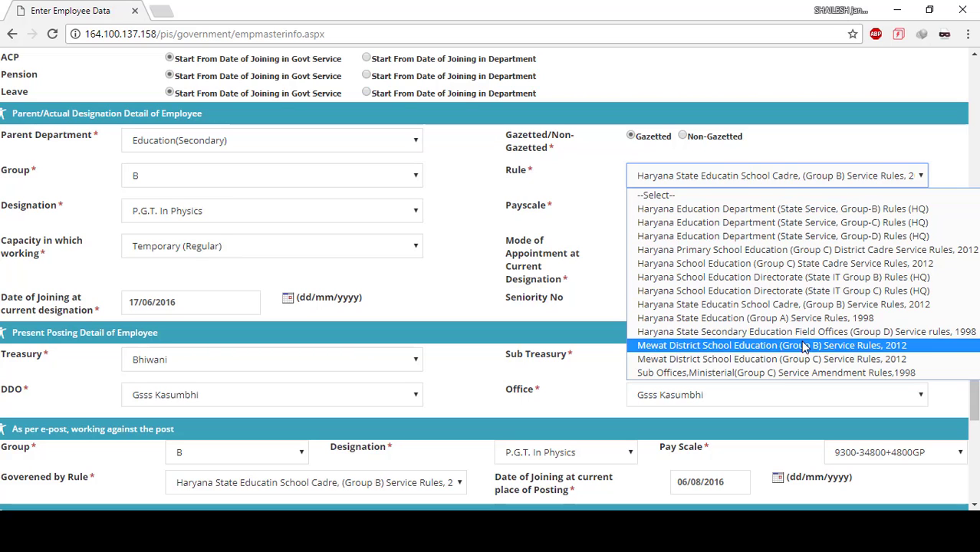
left_click(897, 156)
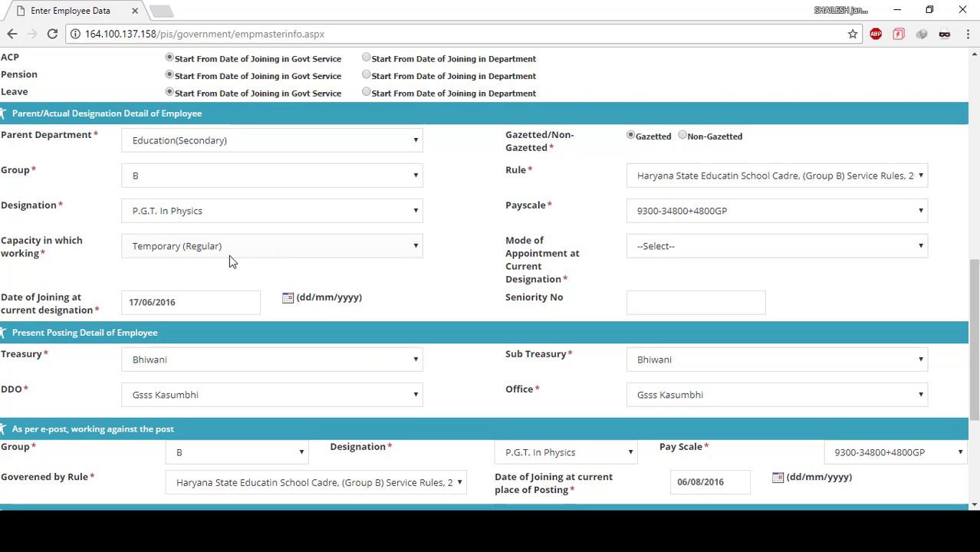
left_click(331, 246)
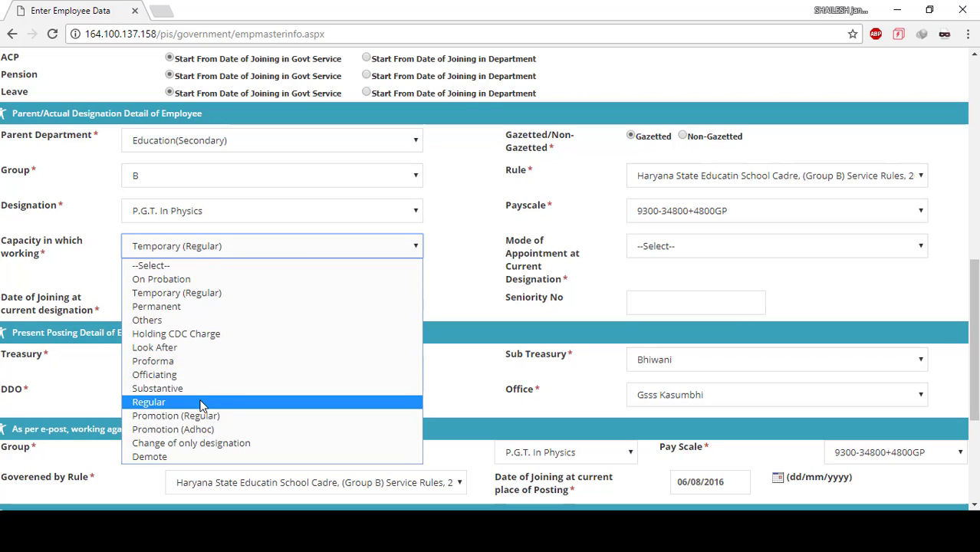
Keep capacity Temporary (Regular), set appointment By Promotion and current-designation joining date 21/06/2016.
left_click(445, 218)
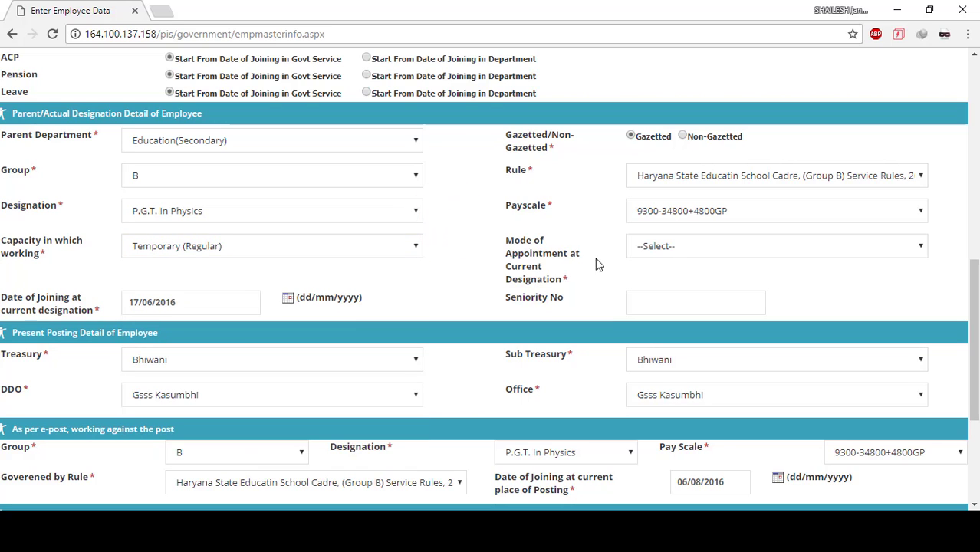
left_click(677, 249)
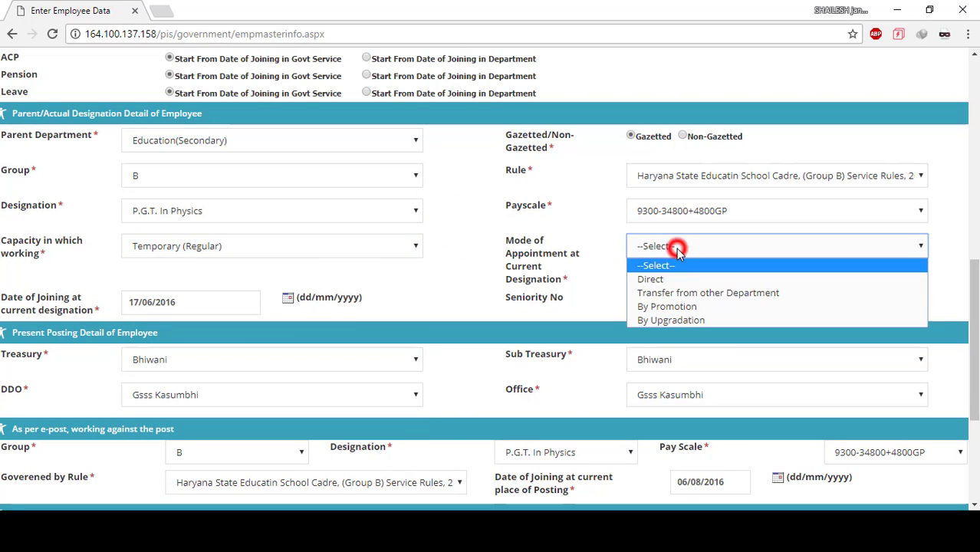
left_click(709, 306)
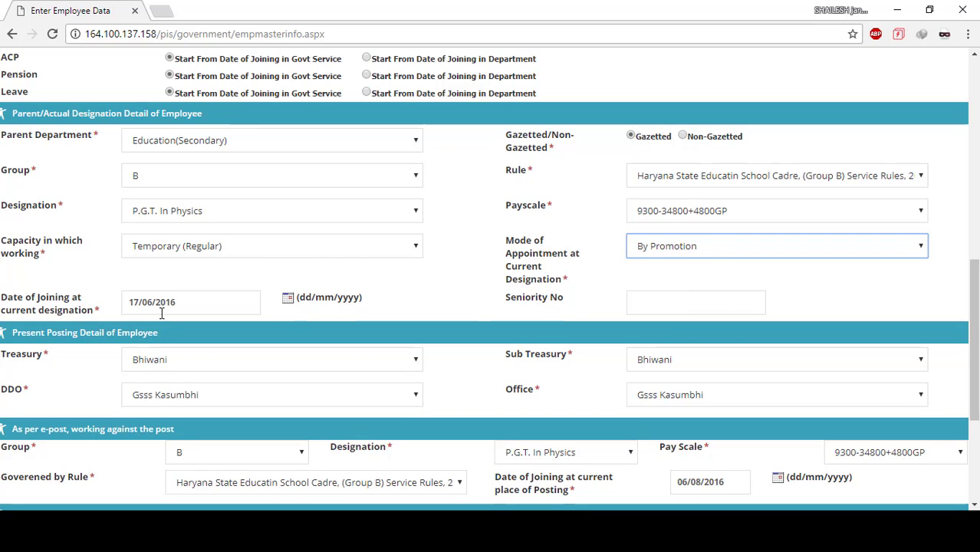
left_click(288, 300)
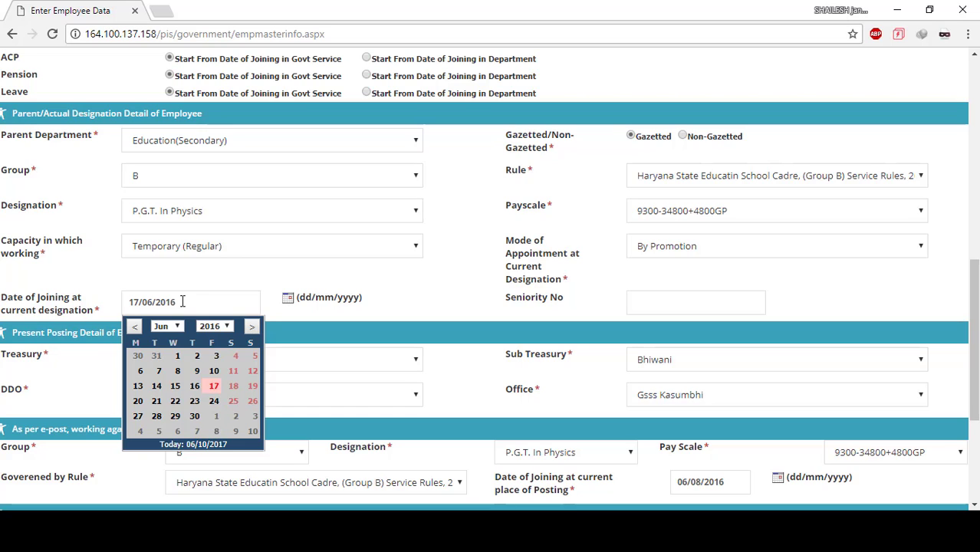
left_click(157, 402)
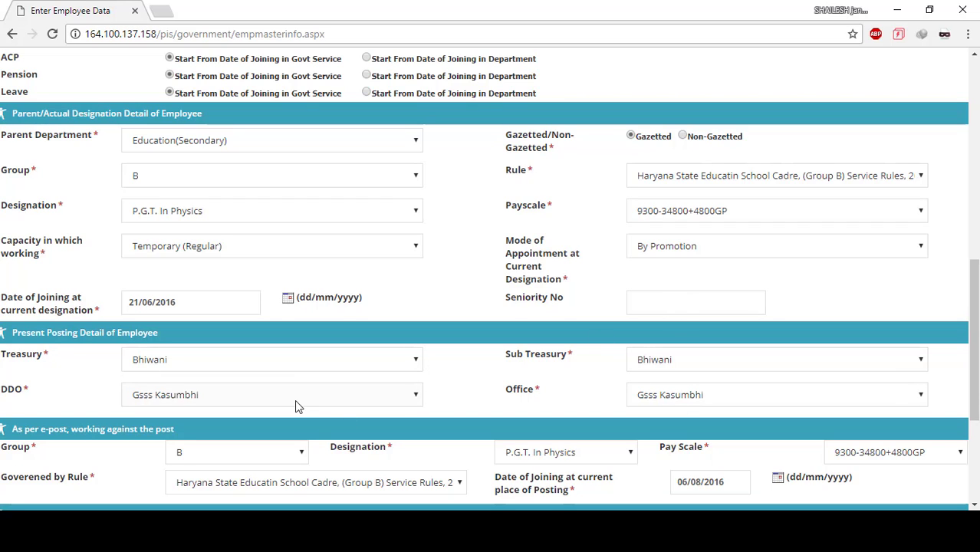
Set the Date of Joining at current place of posting to 08/08/2016 from the calendar.
scroll(721, 356, "down", 2)
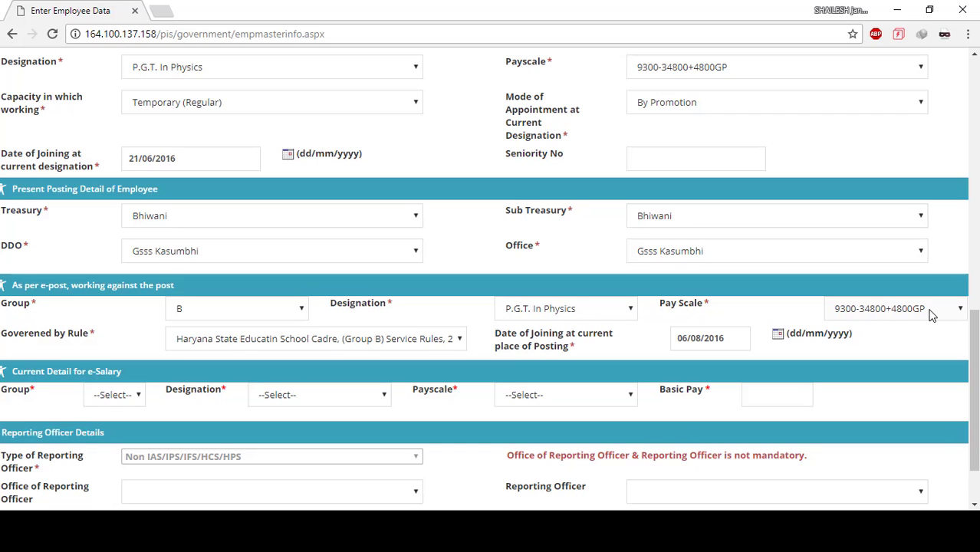
left_click(901, 309)
left_click(778, 335)
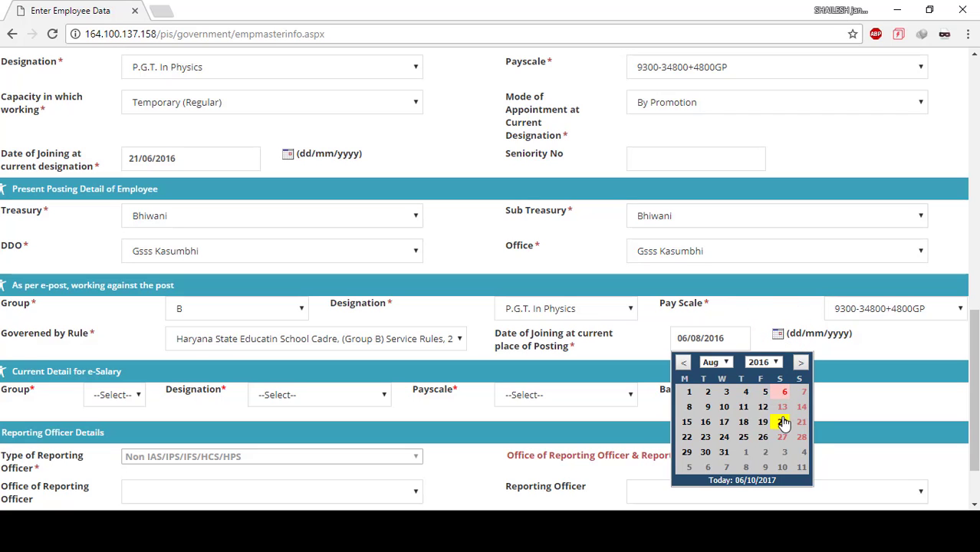
left_click(689, 408)
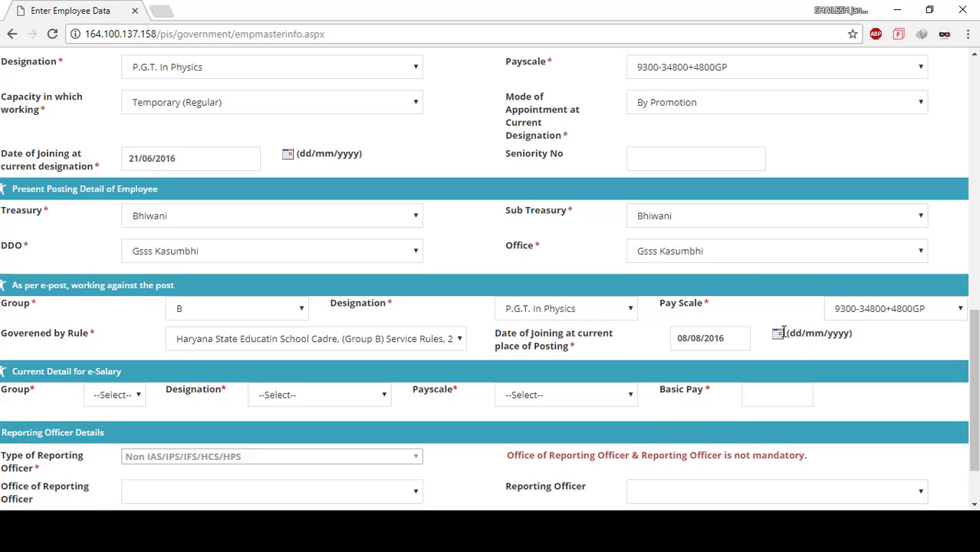
scroll(398, 344, "down", 2)
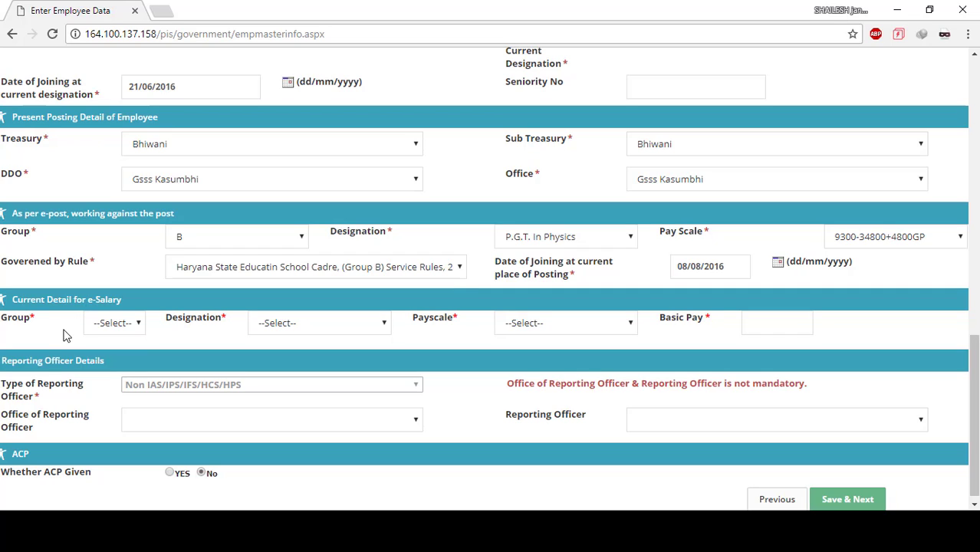
Under Current Detail for e-Salary, choose Group B and designation P.G.T. In Physics.
left_click(117, 323)
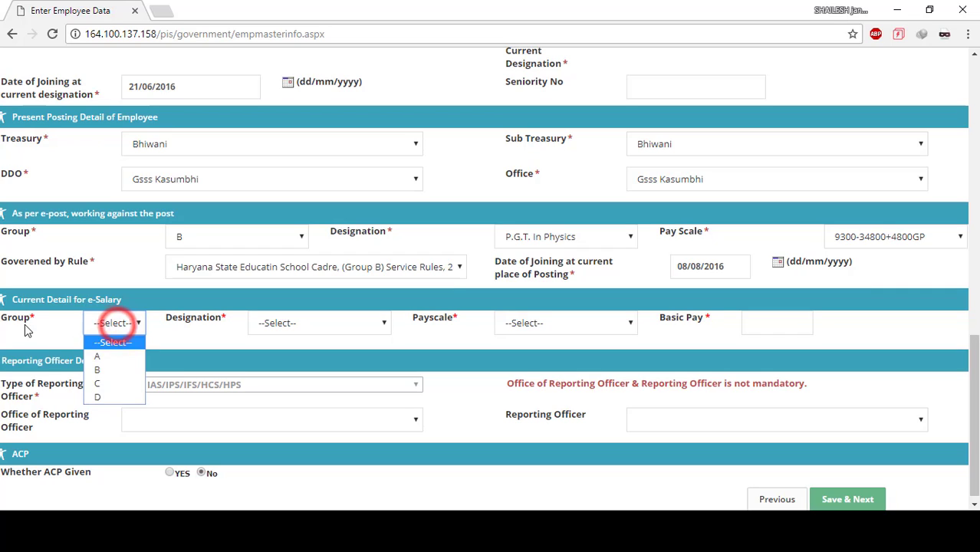
left_click(127, 371)
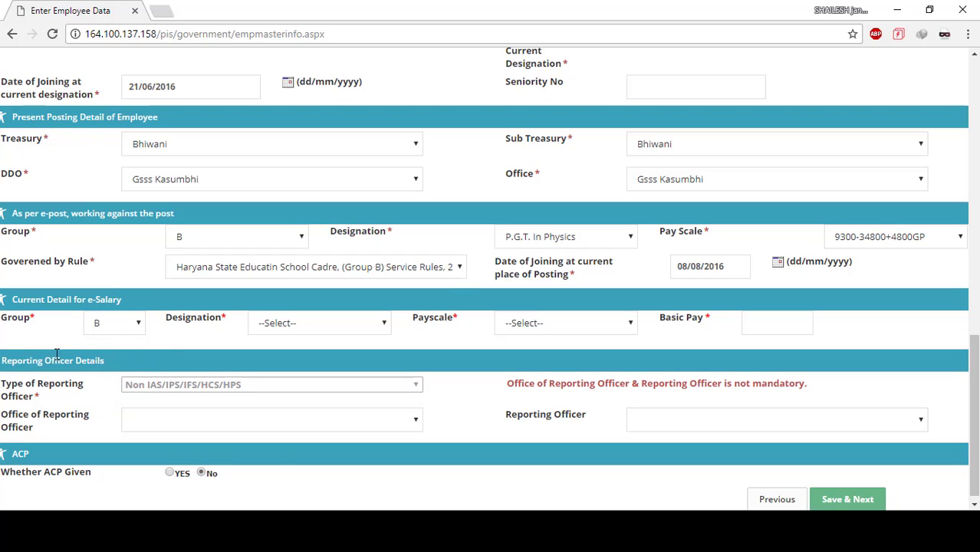
left_click(384, 323)
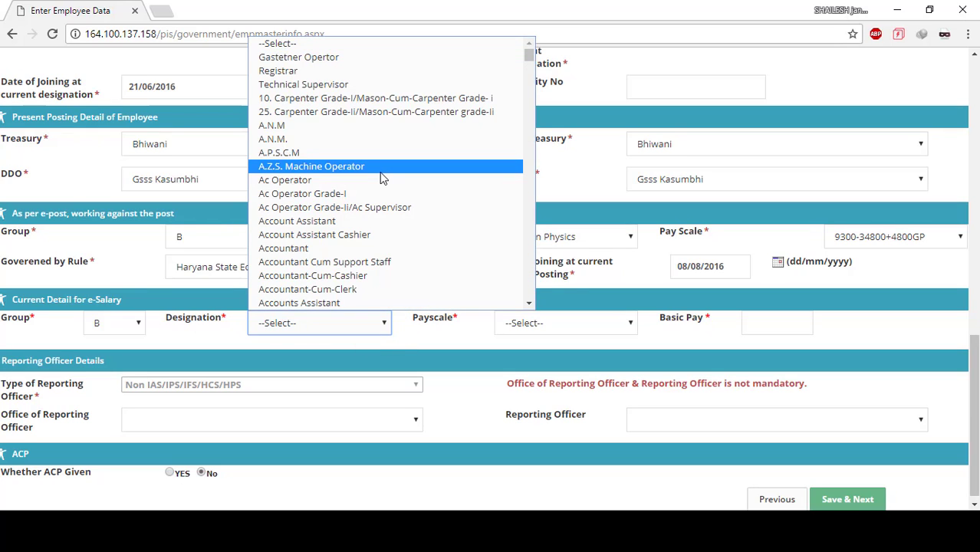
key("p")
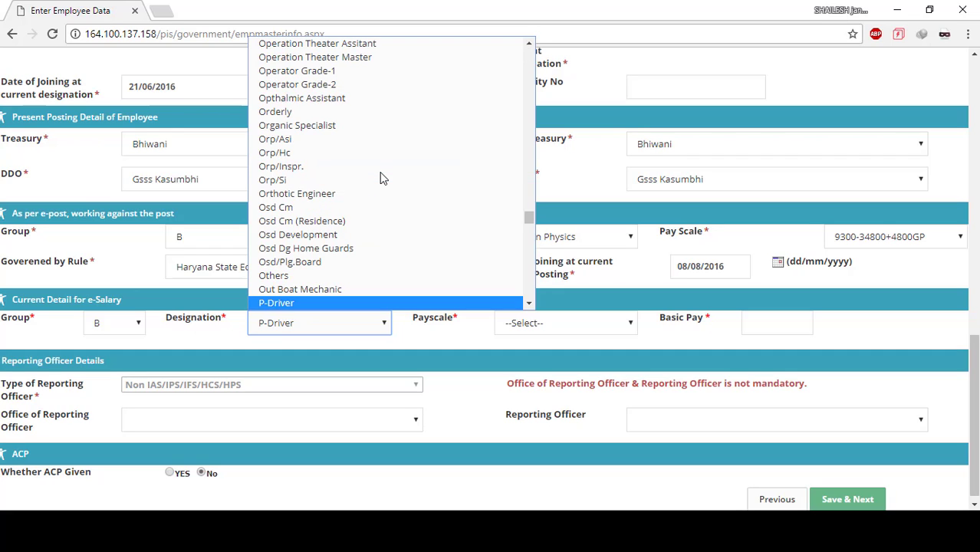
key("Down")
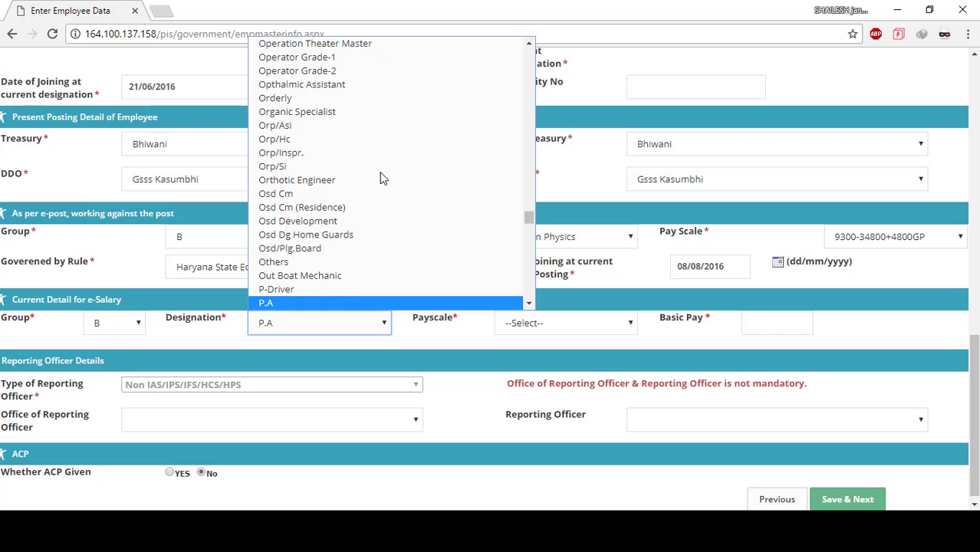
key("g")
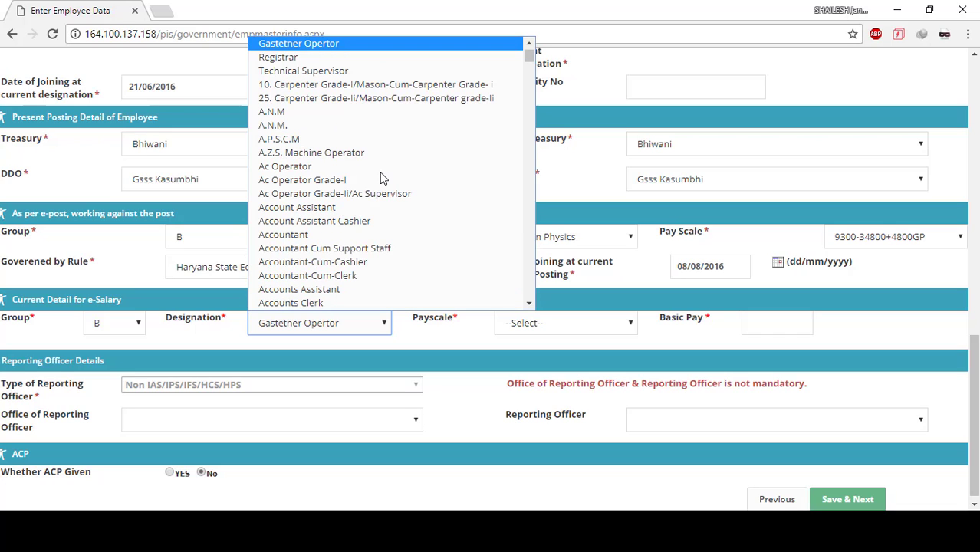
key("p")
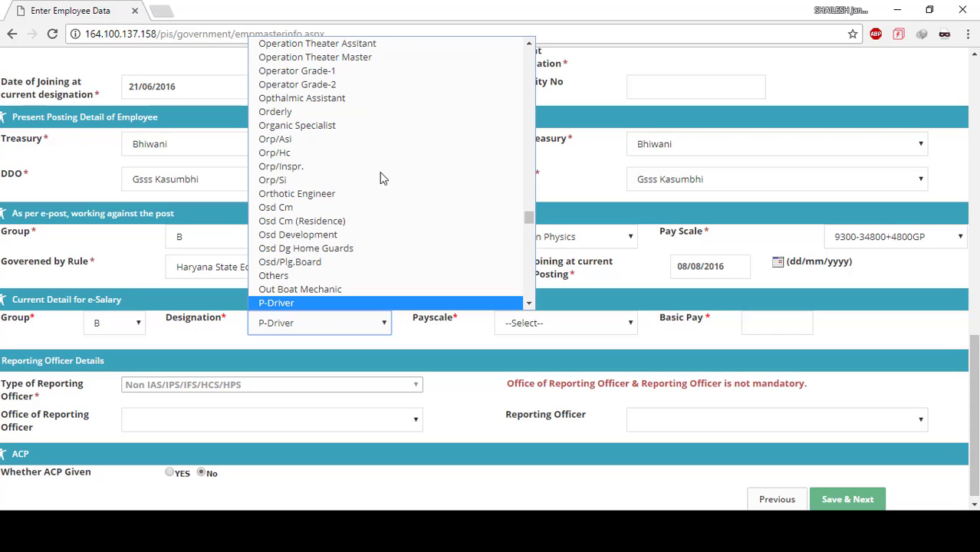
scroll(383, 178, "down", 7)
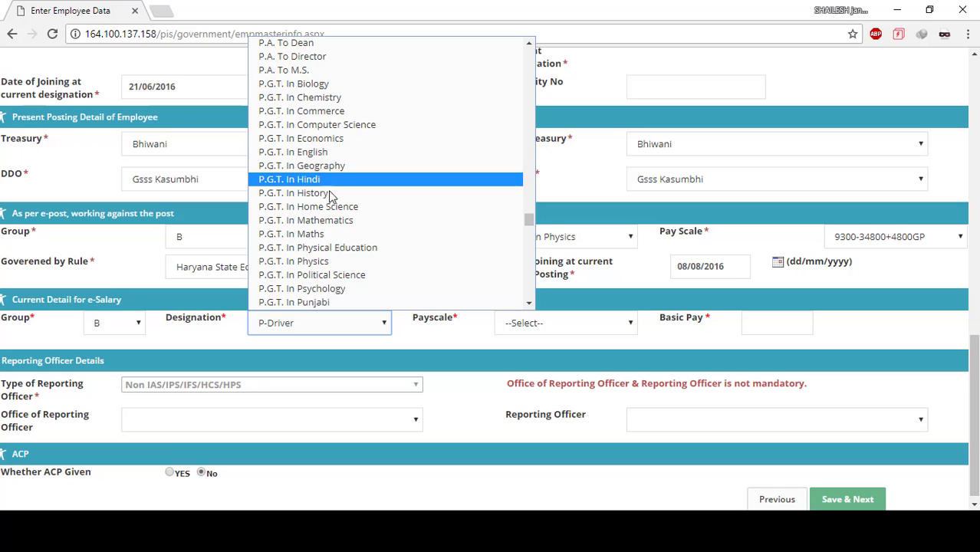
scroll(375, 181, "down", 3)
scroll(375, 181, "down", 18)
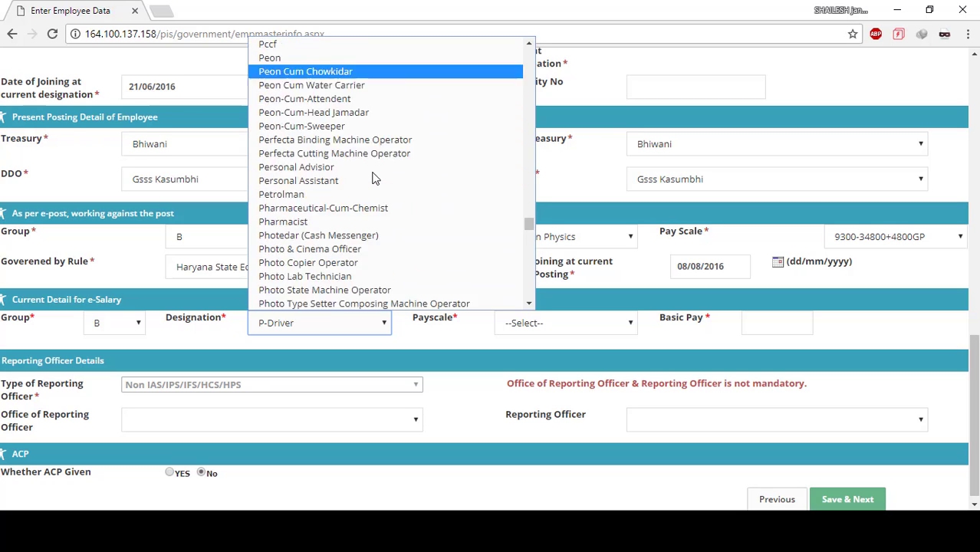
scroll(367, 153, "down", 20)
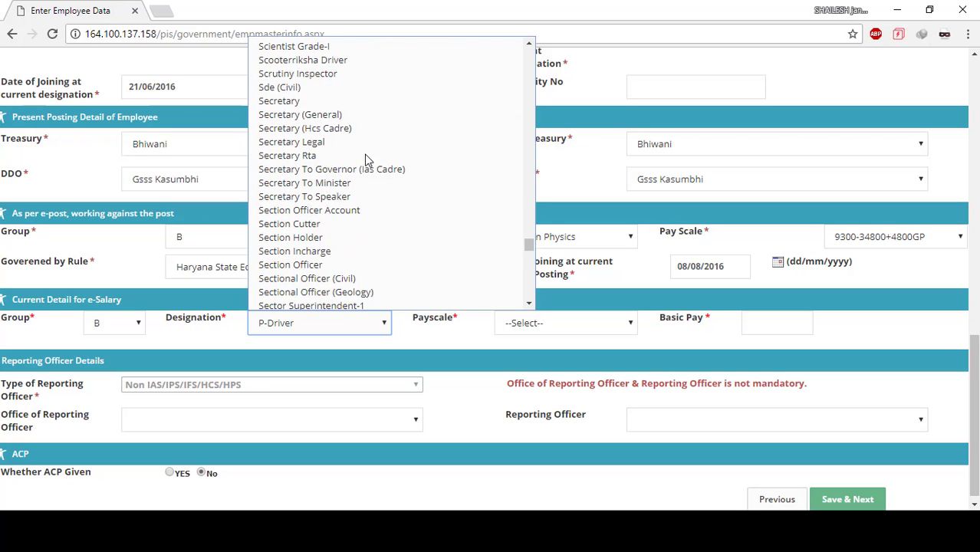
scroll(357, 150, "up", 15)
scroll(355, 149, "up", 20)
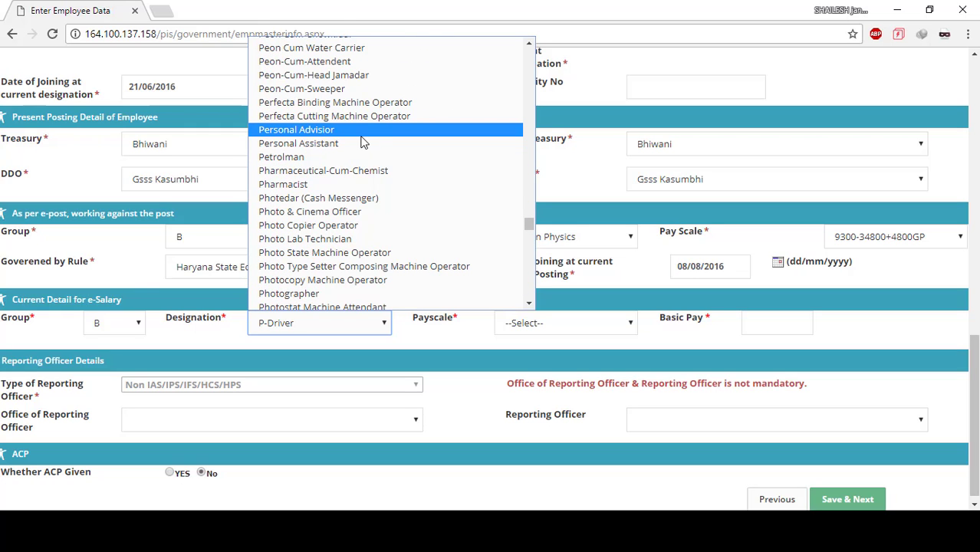
scroll(360, 143, "up", 9)
scroll(363, 140, "up", 3)
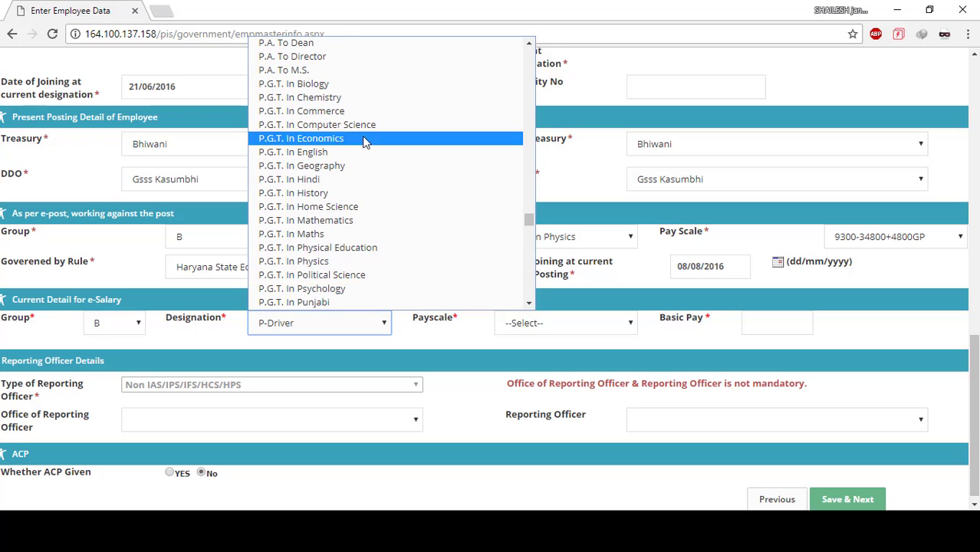
left_click(342, 265)
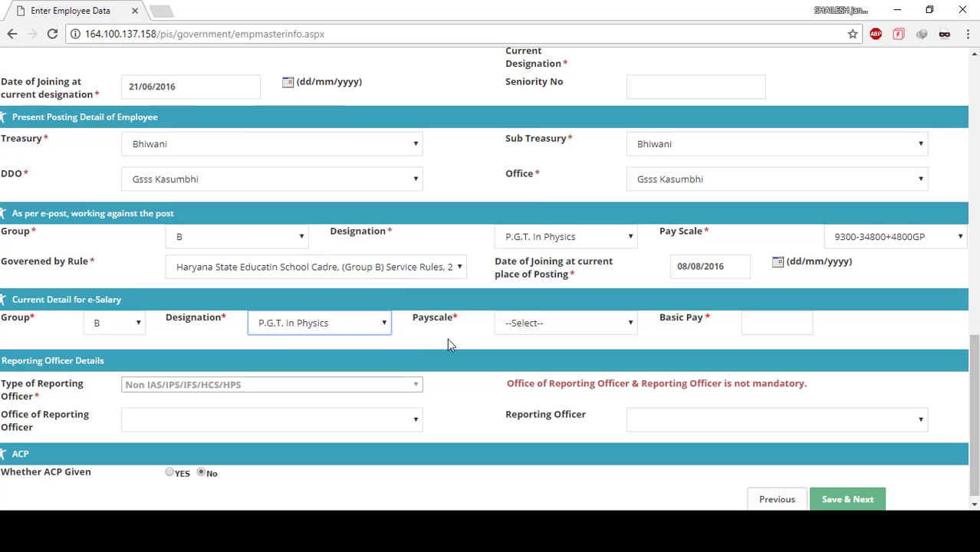
Pick FUN-L-11 as the e-Salary payscale.
left_click(582, 330)
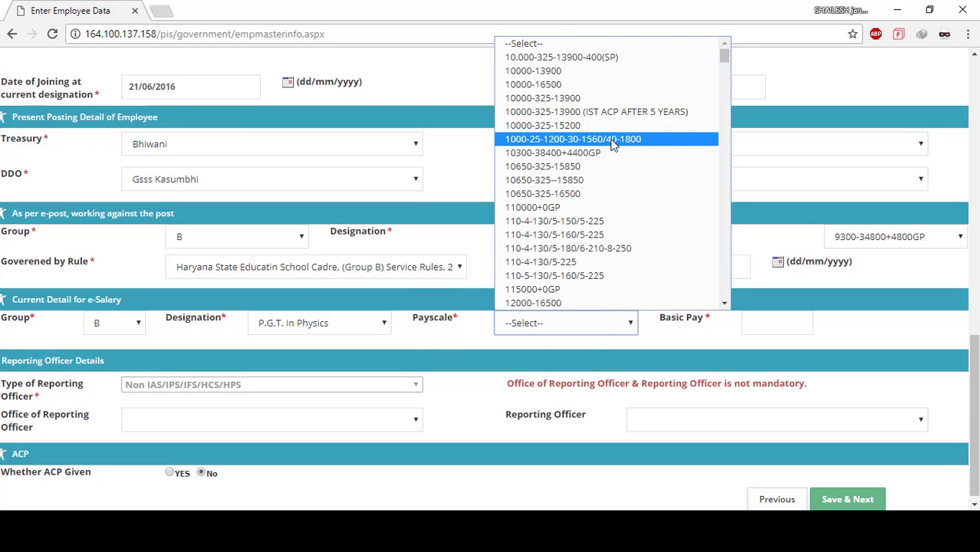
type("9300-34800+2400GP")
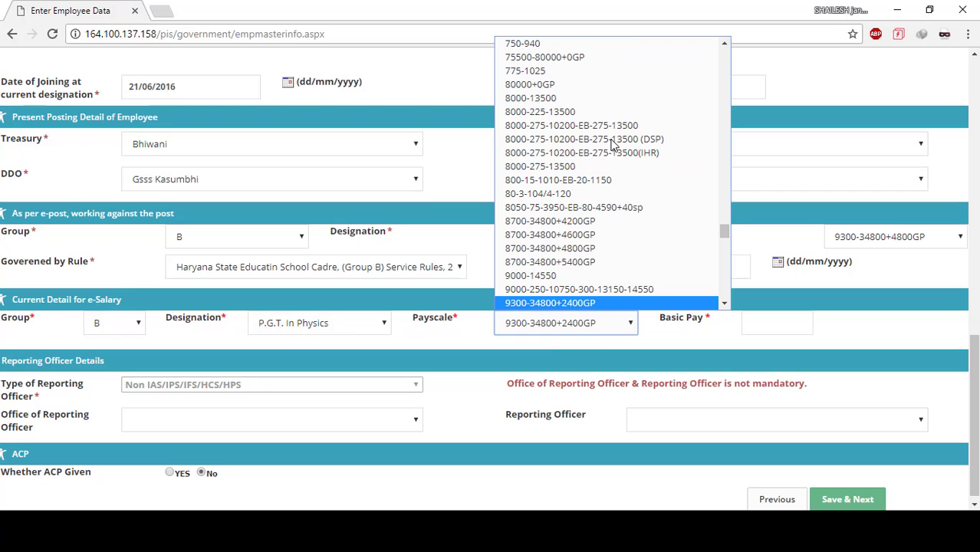
scroll(649, 195, "down", 5)
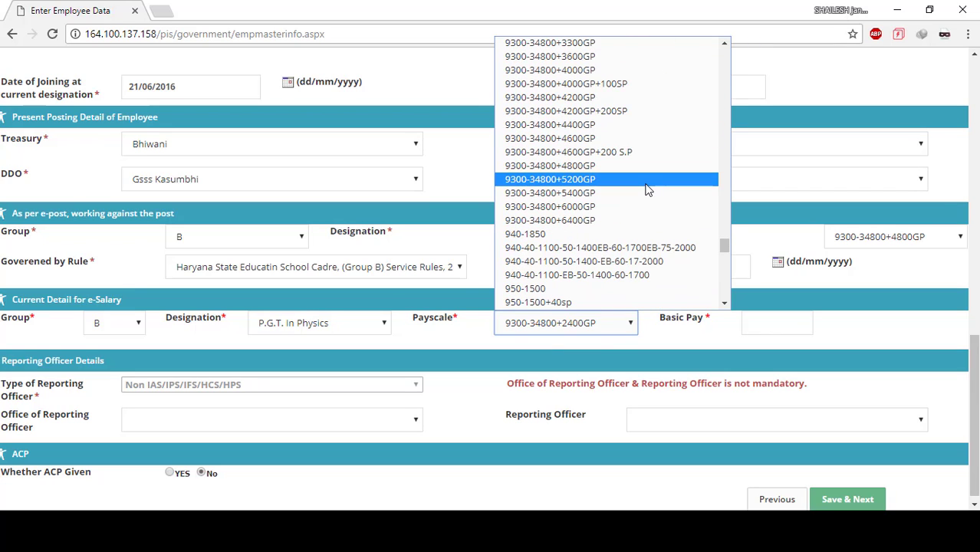
scroll(579, 145, "up", 10)
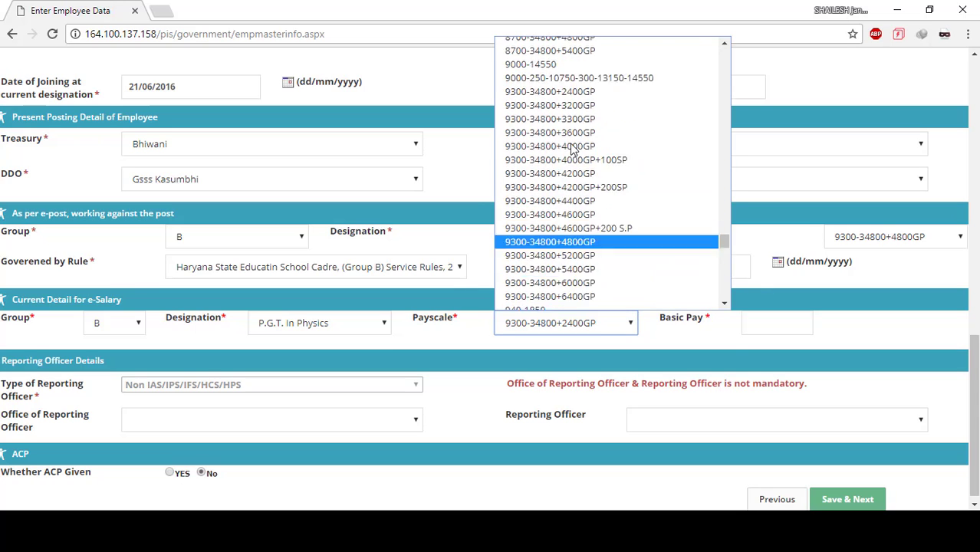
scroll(581, 142, "down", 15)
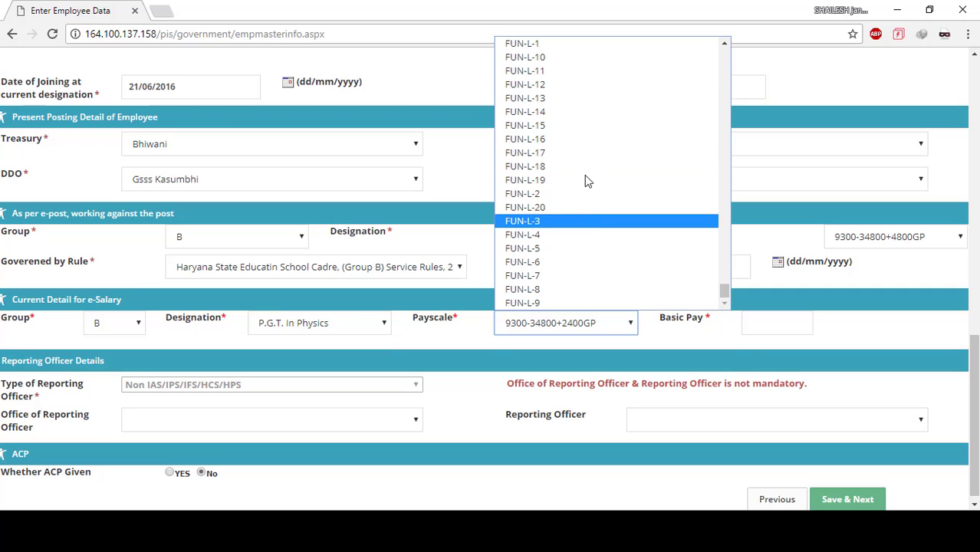
scroll(595, 127, "up", 5)
scroll(595, 128, "down", 5)
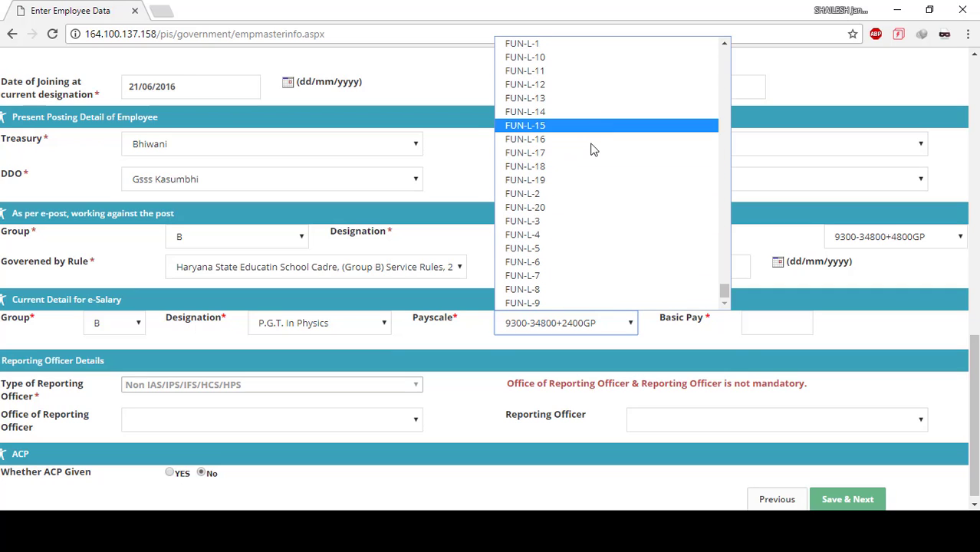
left_click(564, 71)
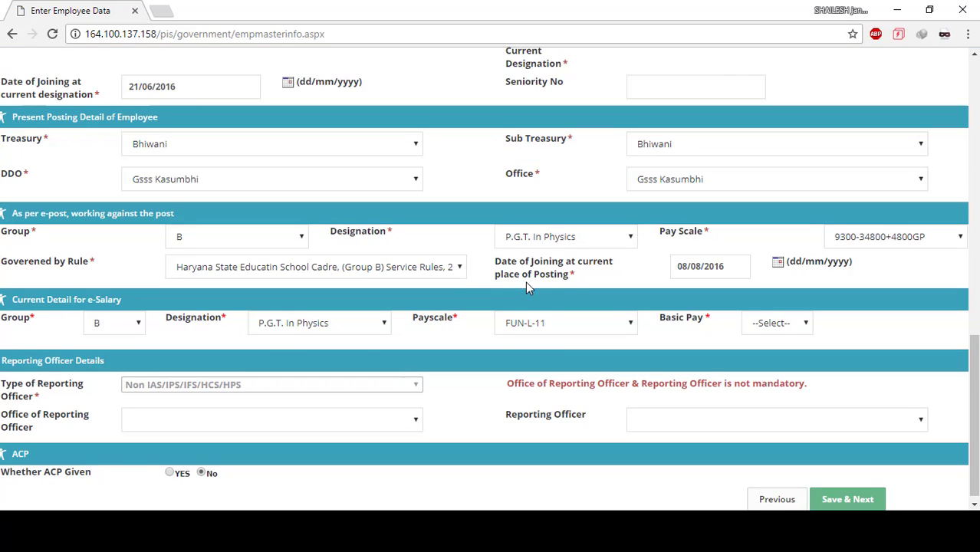
Change the e-Salary payscale from FUN-L-11 to FUN-L-8.
left_click(783, 323)
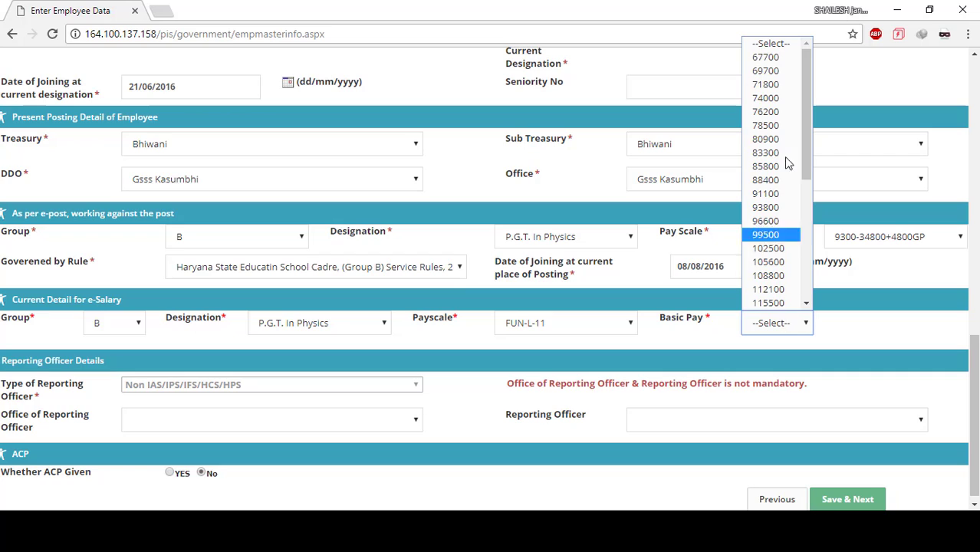
left_click(589, 328)
left_click(589, 328)
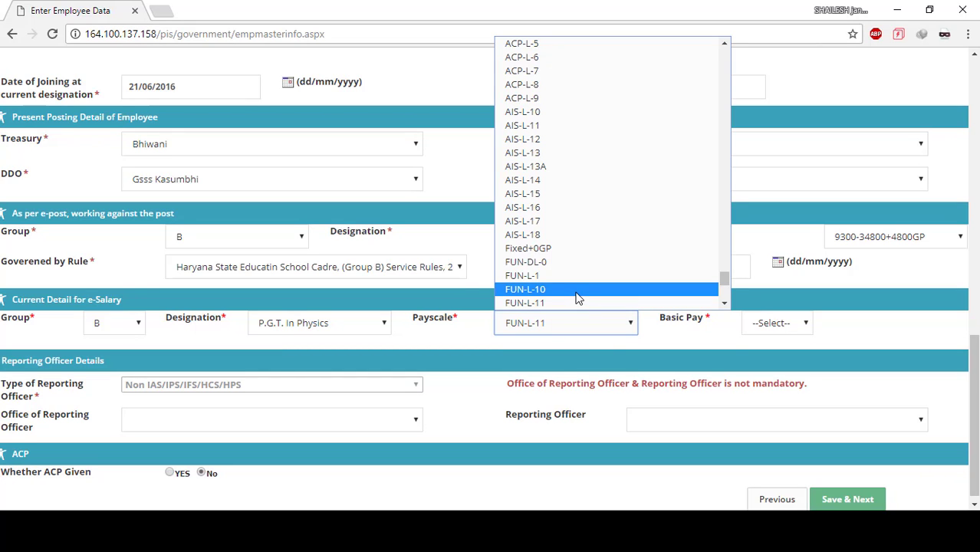
scroll(581, 292, "down", 4)
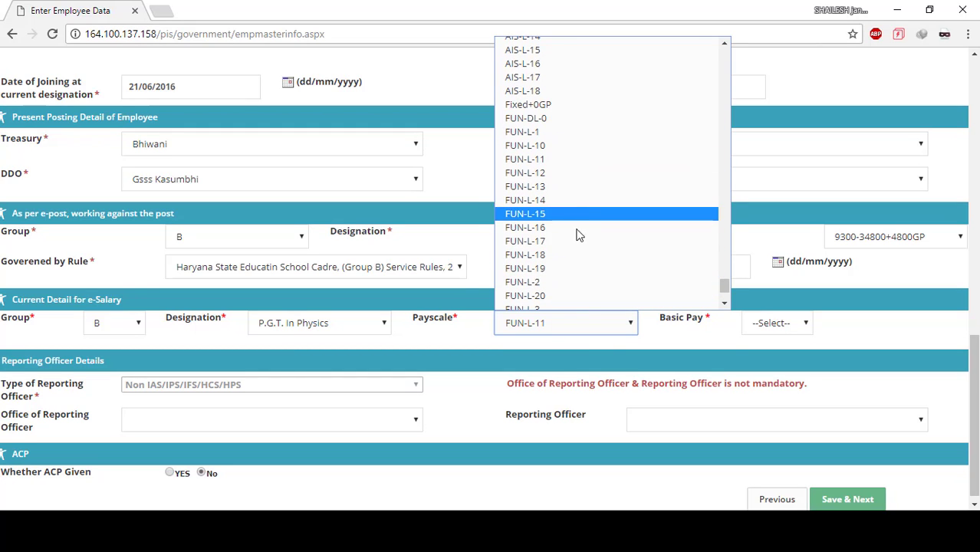
scroll(583, 253, "down", 2)
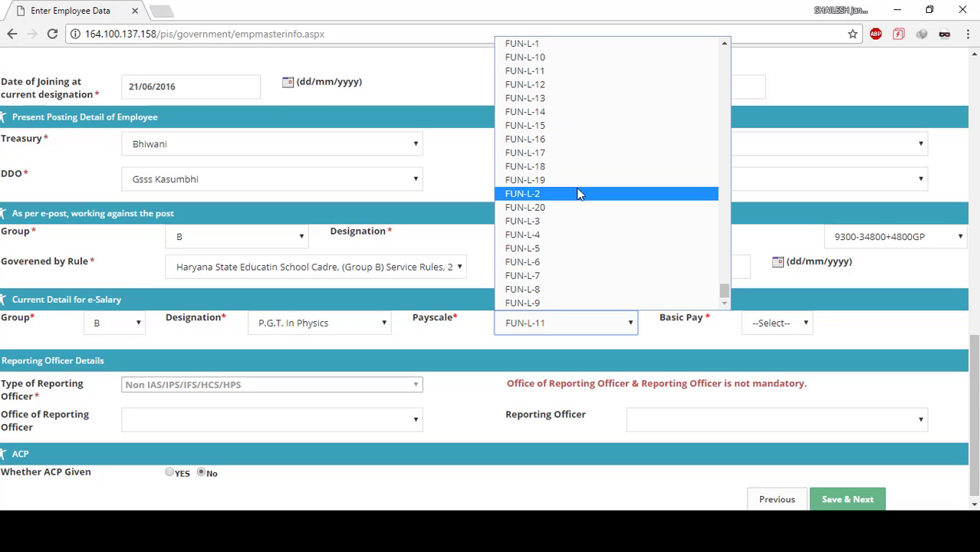
left_click(605, 289)
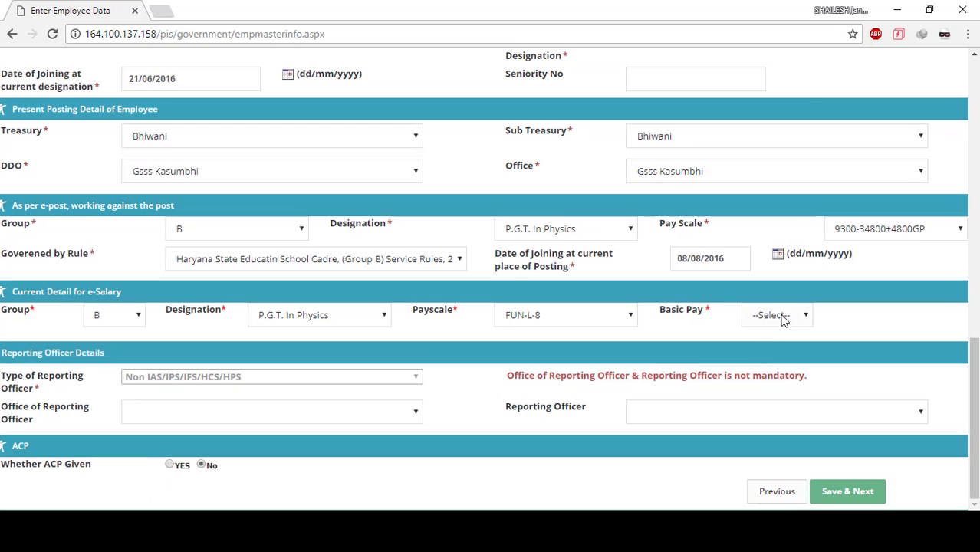
Try payscale FUN-L-9, revert to FUN-L-8, and choose 52000 as the e-Salary basic pay.
left_click(781, 316)
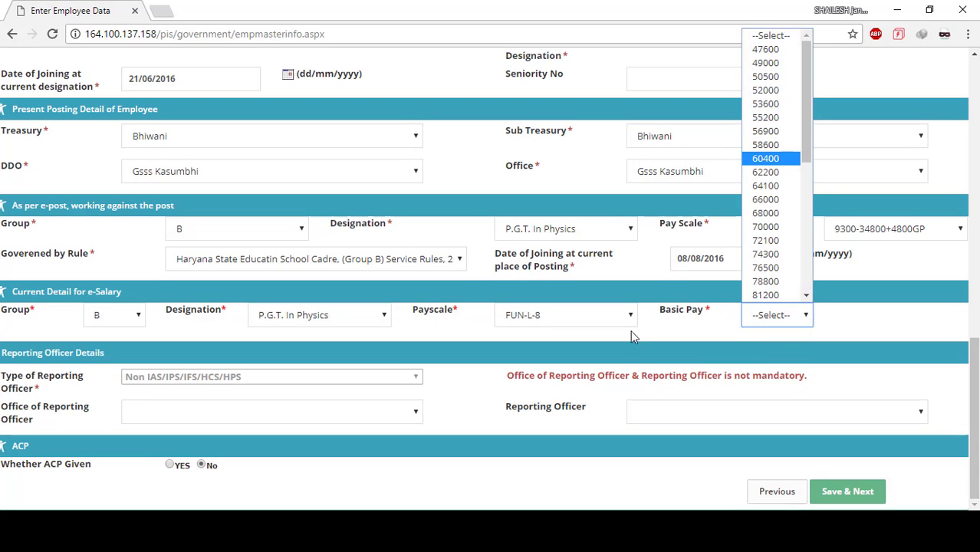
left_click(614, 319)
left_click(619, 315)
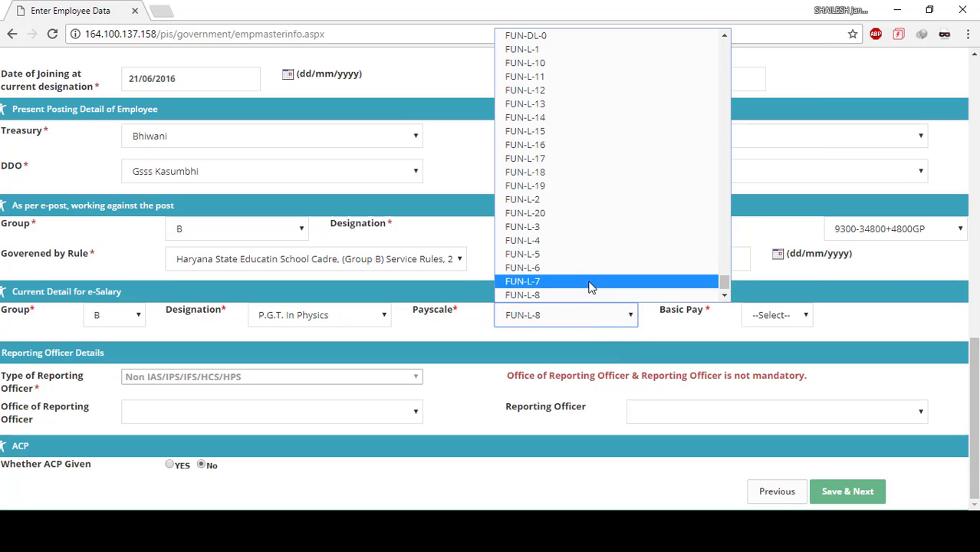
left_click(589, 294)
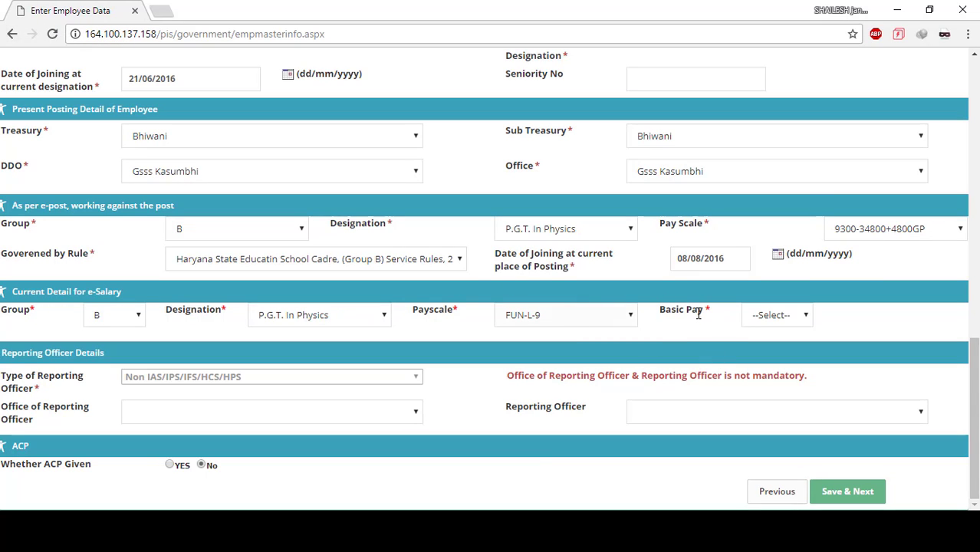
left_click(786, 317)
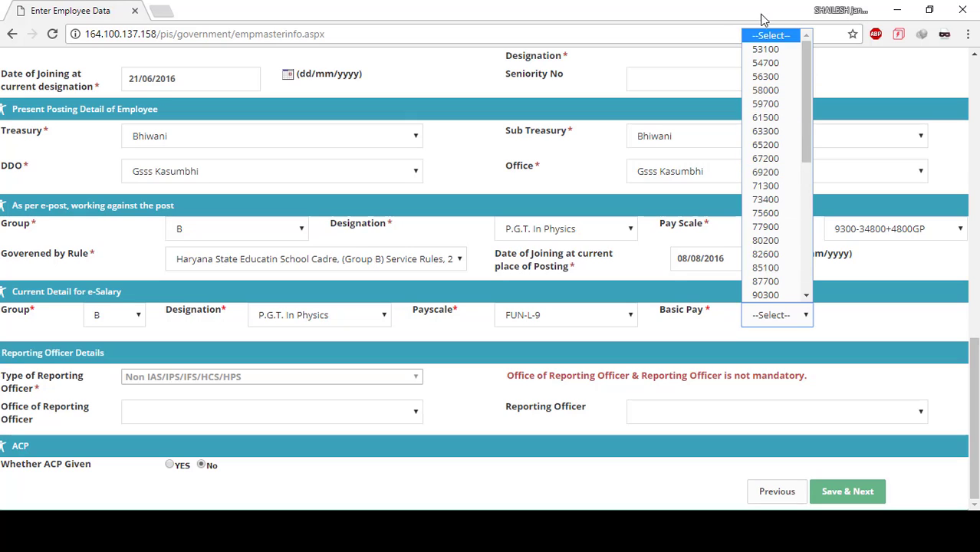
left_click(610, 322)
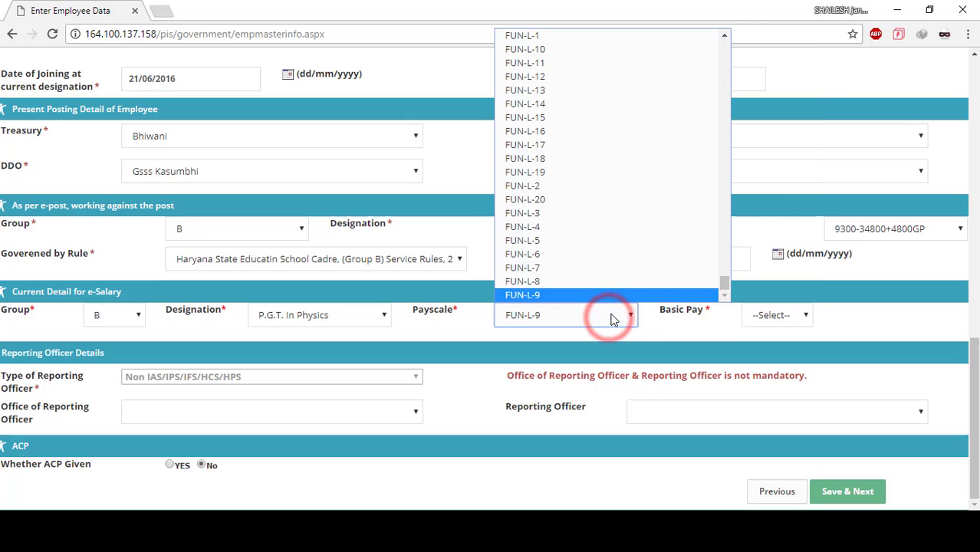
left_click(609, 287)
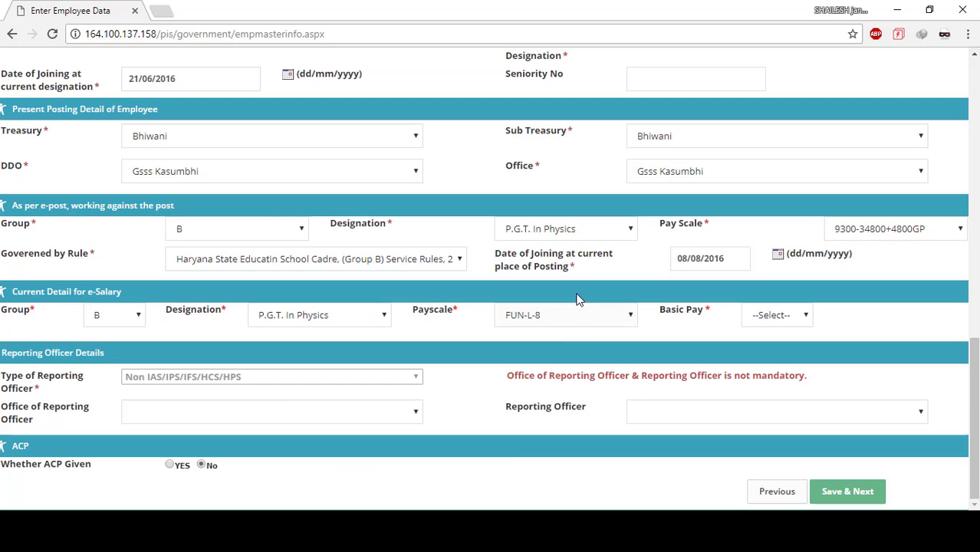
left_click(769, 315)
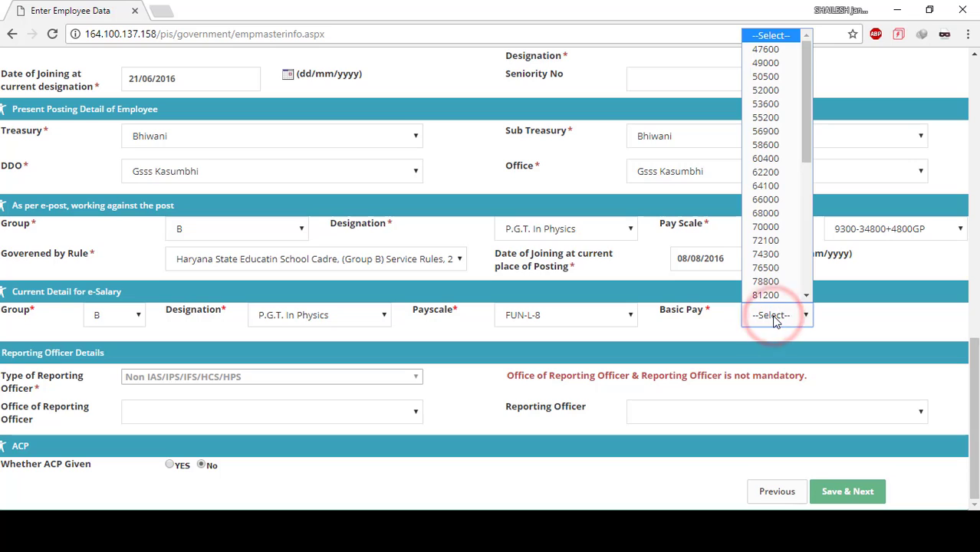
left_click(780, 90)
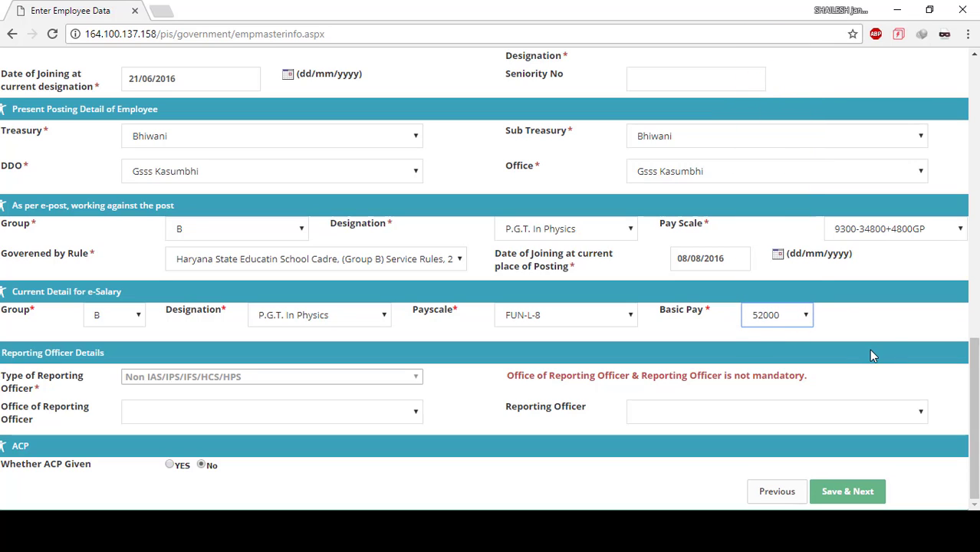
Leave the reporting officer type unchanged and set Whether ACP Given to YES.
left_click(247, 376)
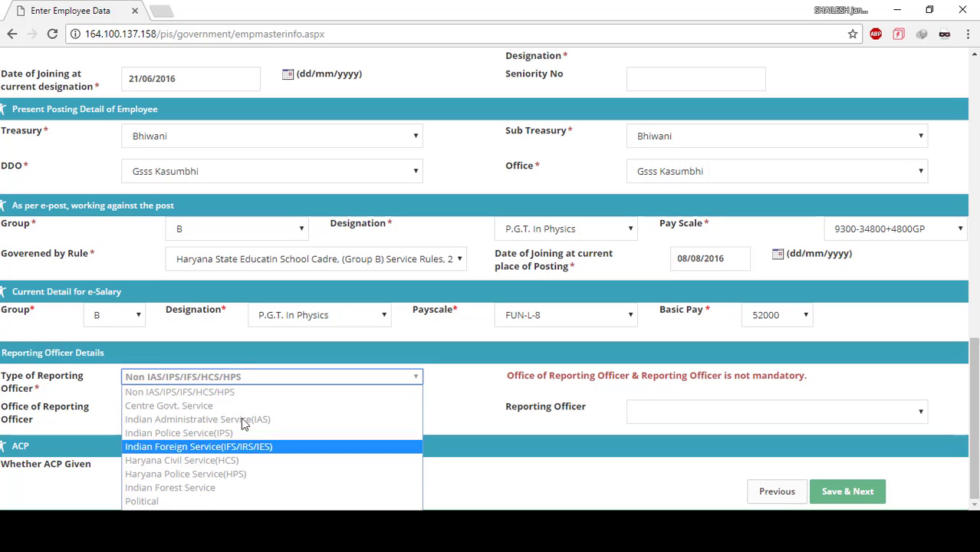
left_click(451, 388)
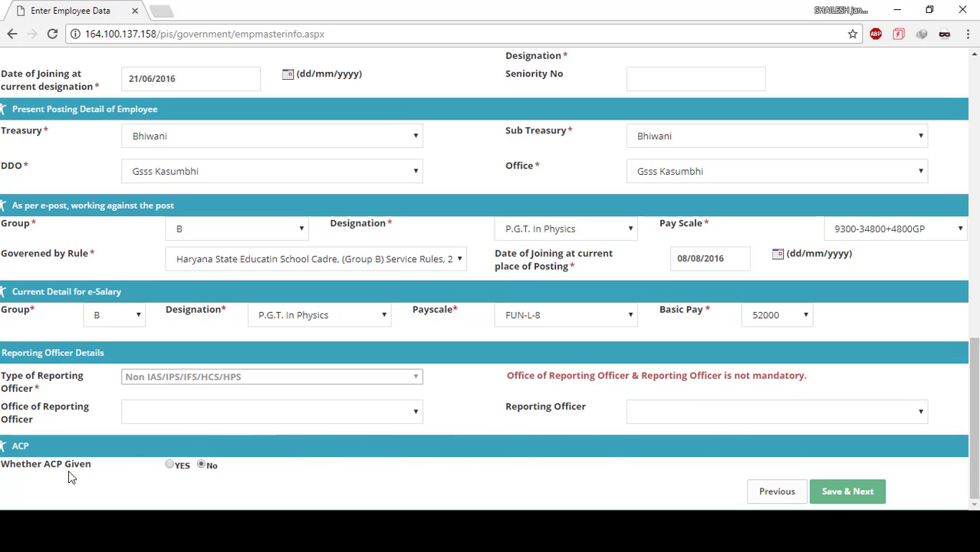
left_click(171, 468)
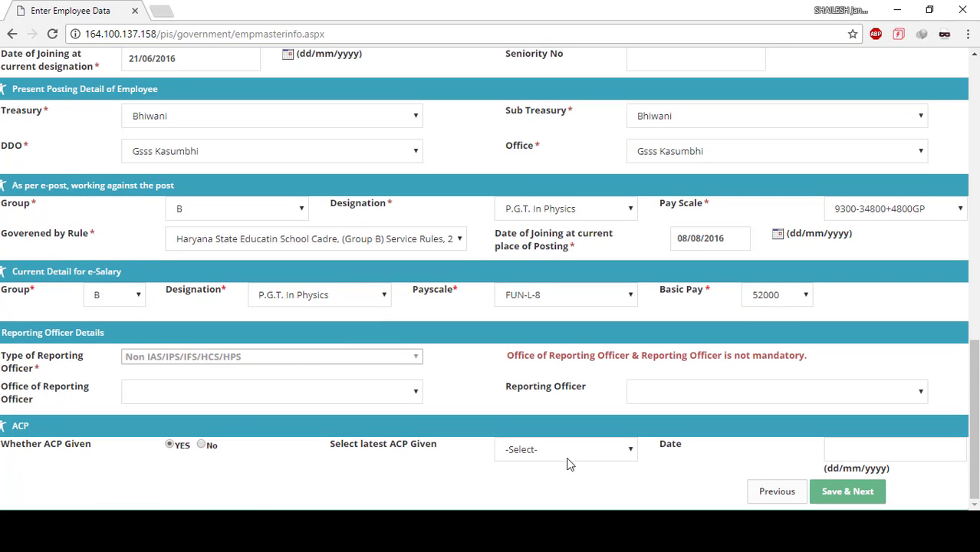
Try First then Second ACP as latest ACP, then switch Whether ACP Given to No.
left_click(583, 449)
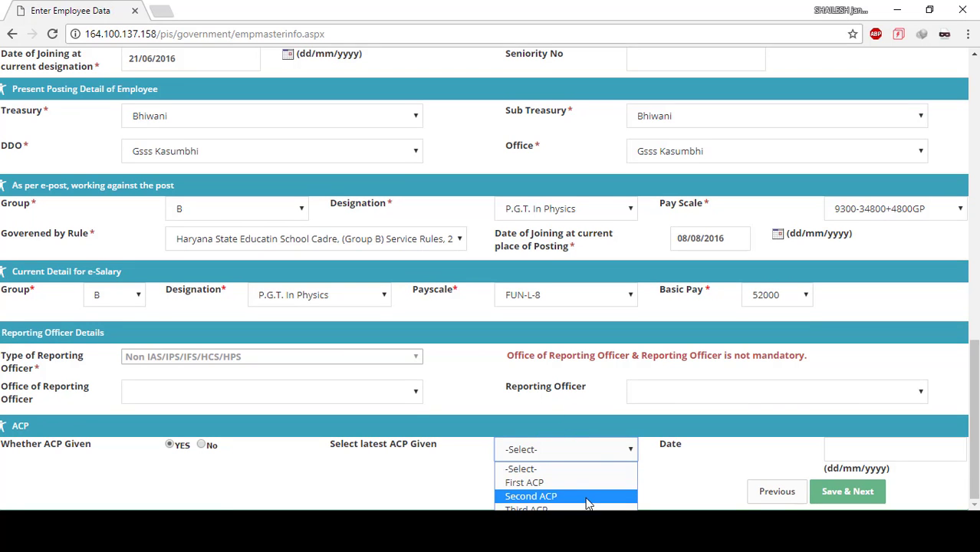
left_click(580, 484)
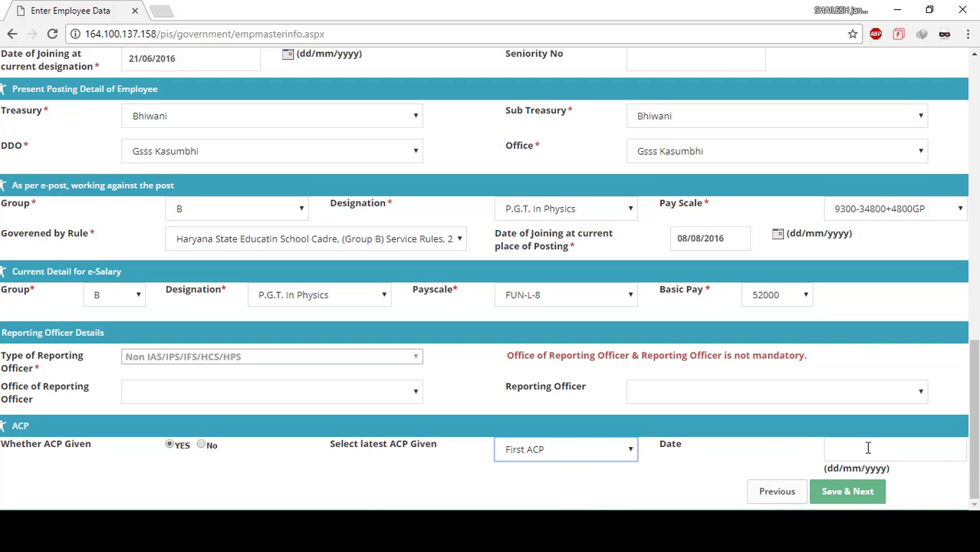
left_click(626, 451)
left_click(612, 491)
left_click(590, 451)
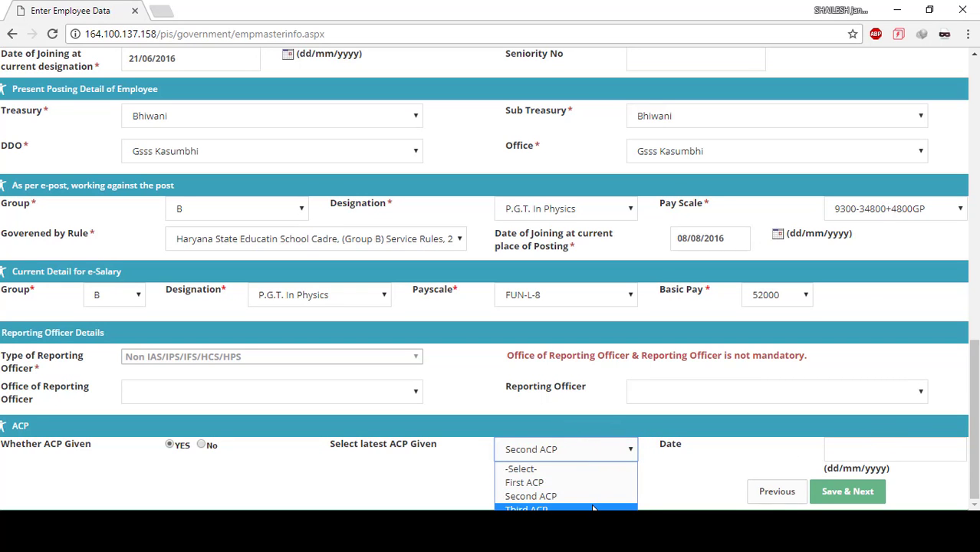
left_click(356, 480)
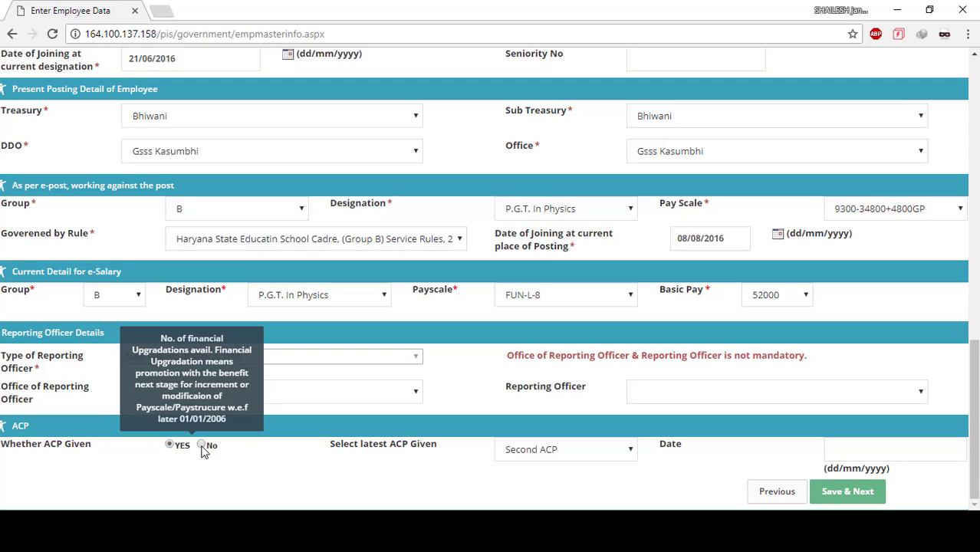
left_click(204, 446)
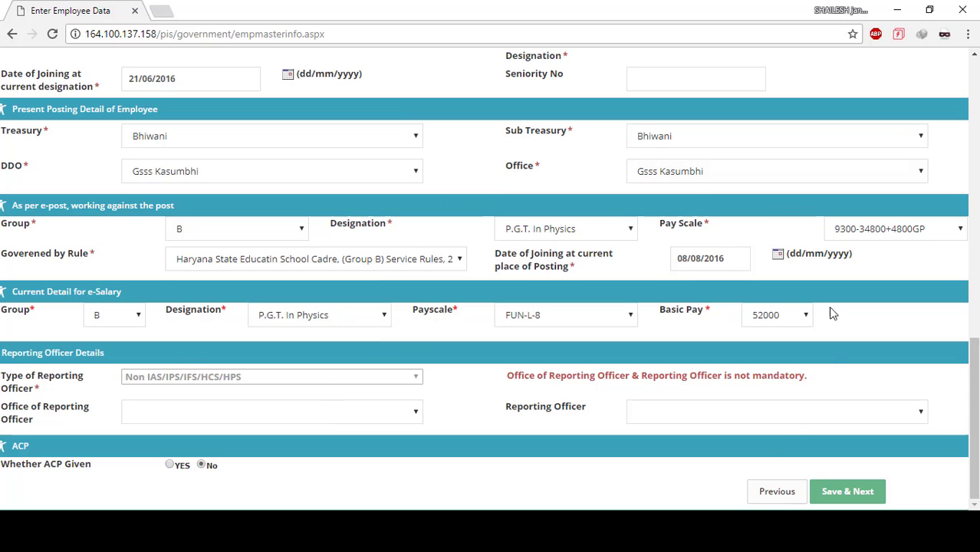
Save the Step 2 service details with Save & Next.
scroll(598, 346, "up", 5)
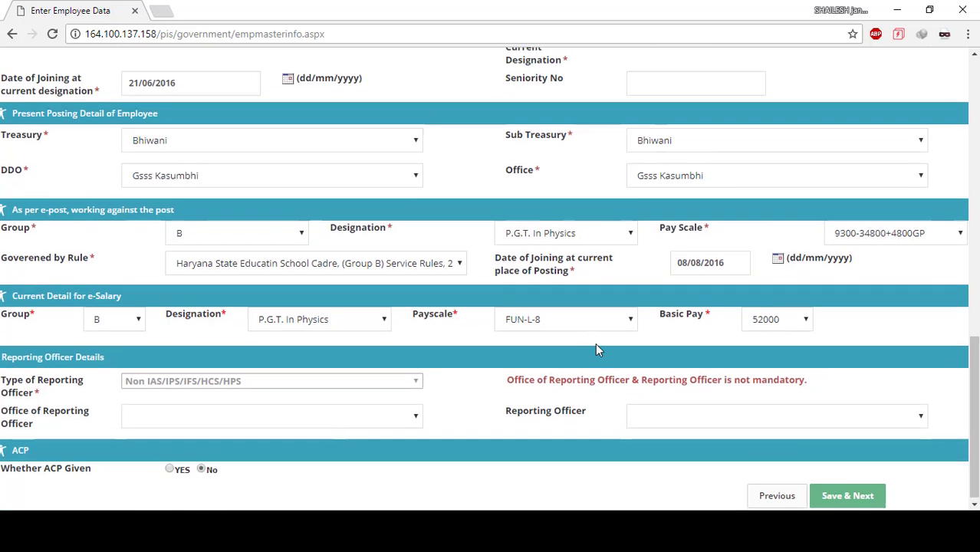
scroll(609, 301, "down", 3)
scroll(609, 301, "down", 3)
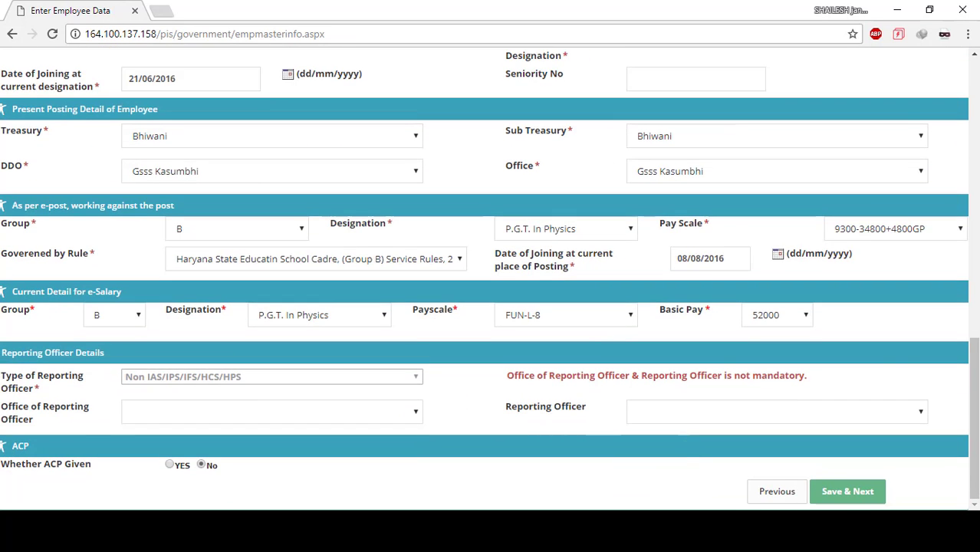
left_click(848, 491)
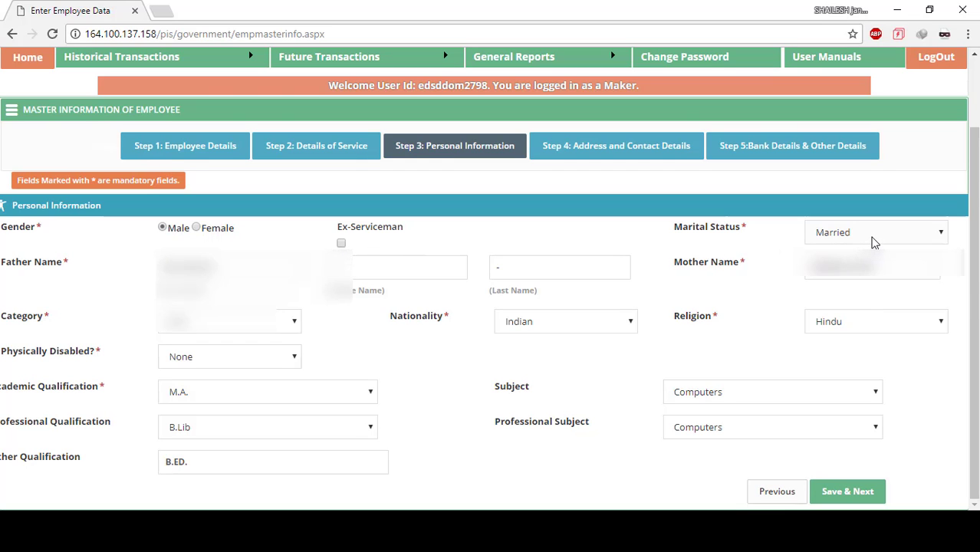
Keep marital status Married, category unchanged, religion Hindu, and physical disability None.
left_click(832, 234)
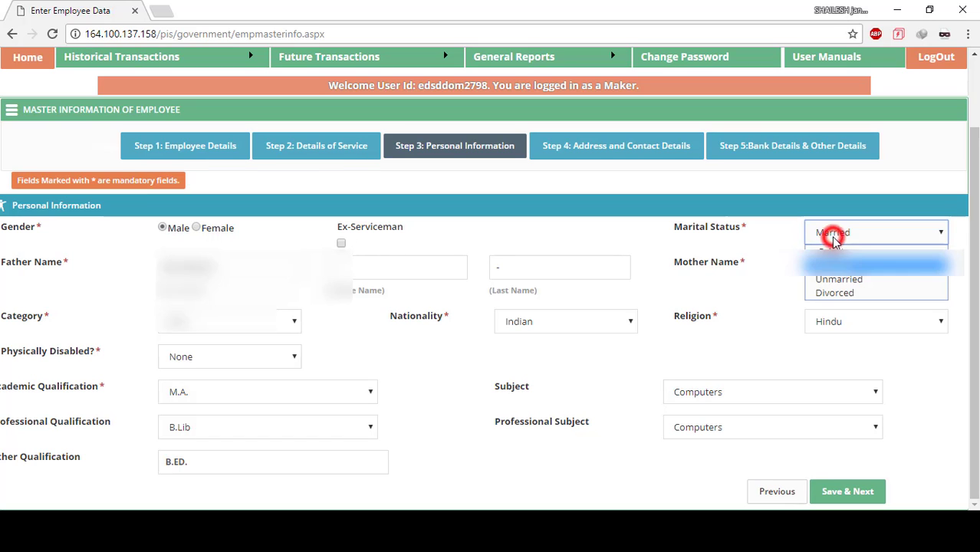
left_click(789, 241)
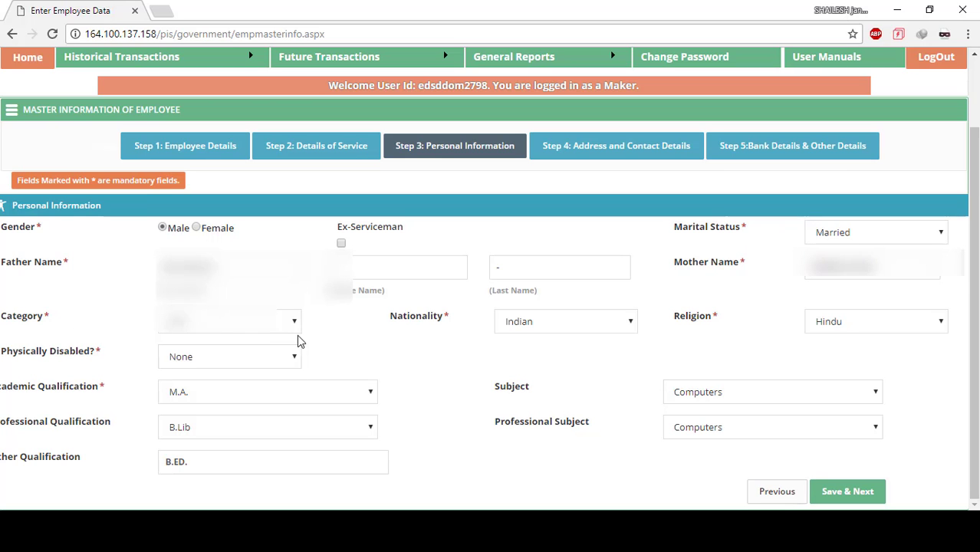
left_click(257, 322)
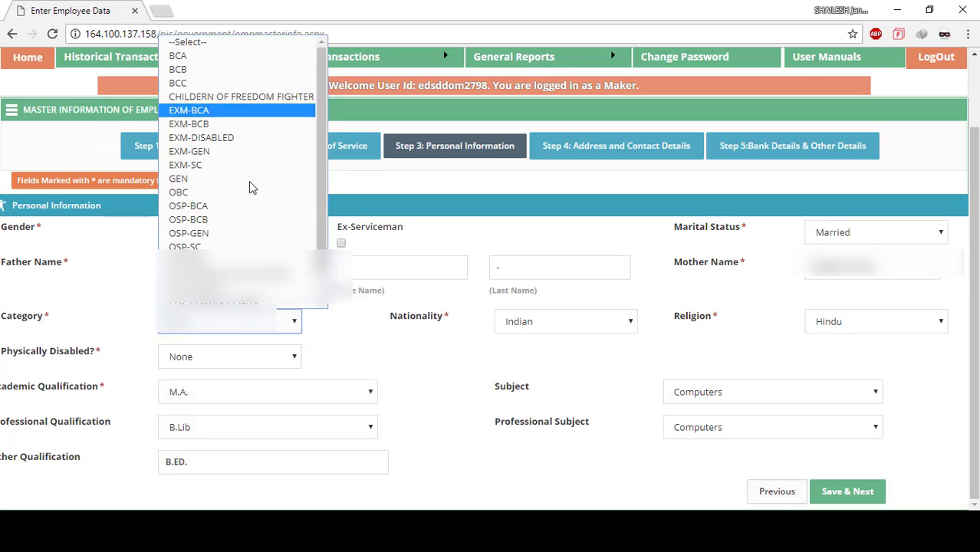
left_click(437, 291)
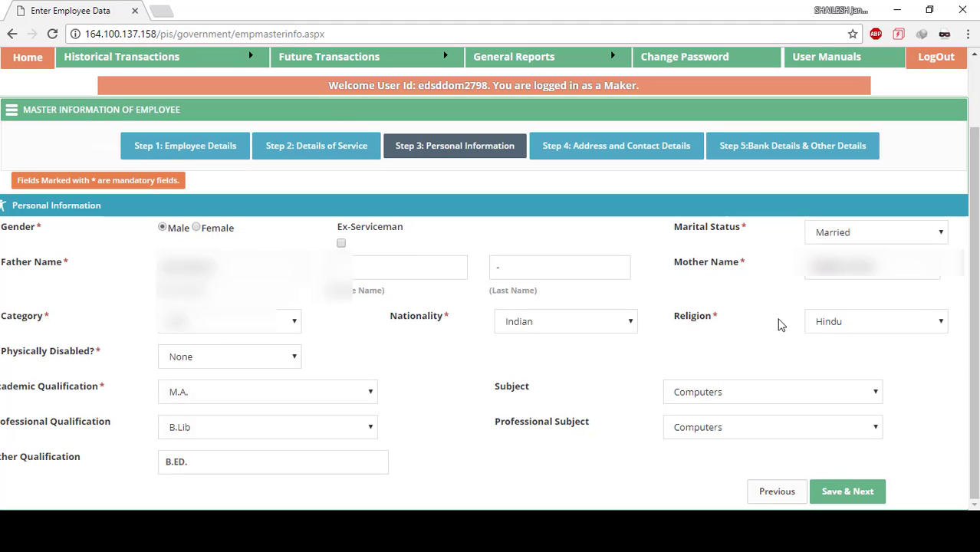
left_click(914, 321)
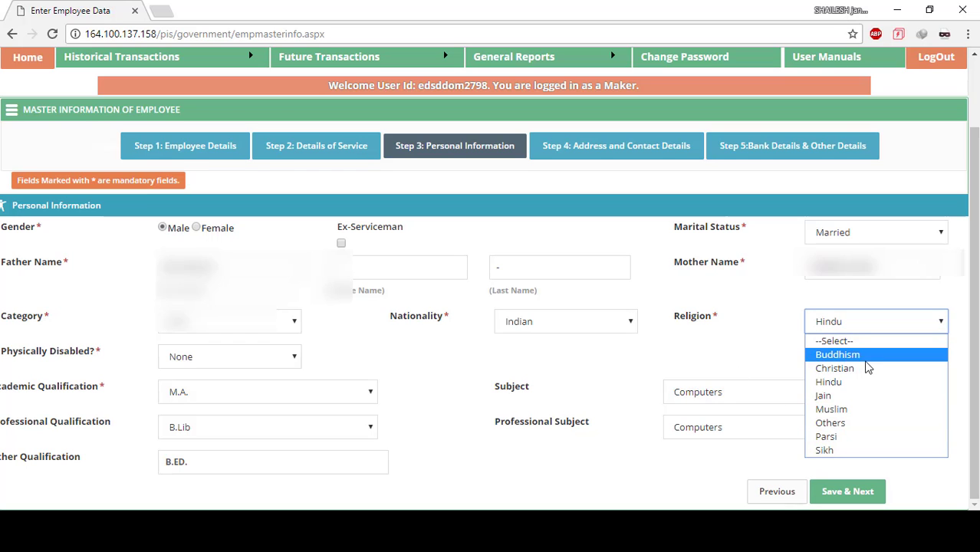
left_click(775, 339)
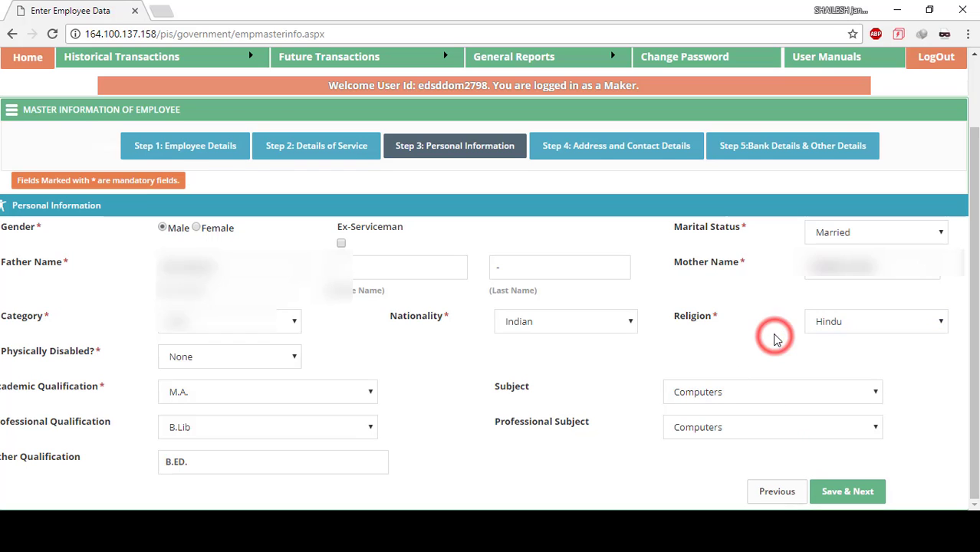
left_click(235, 366)
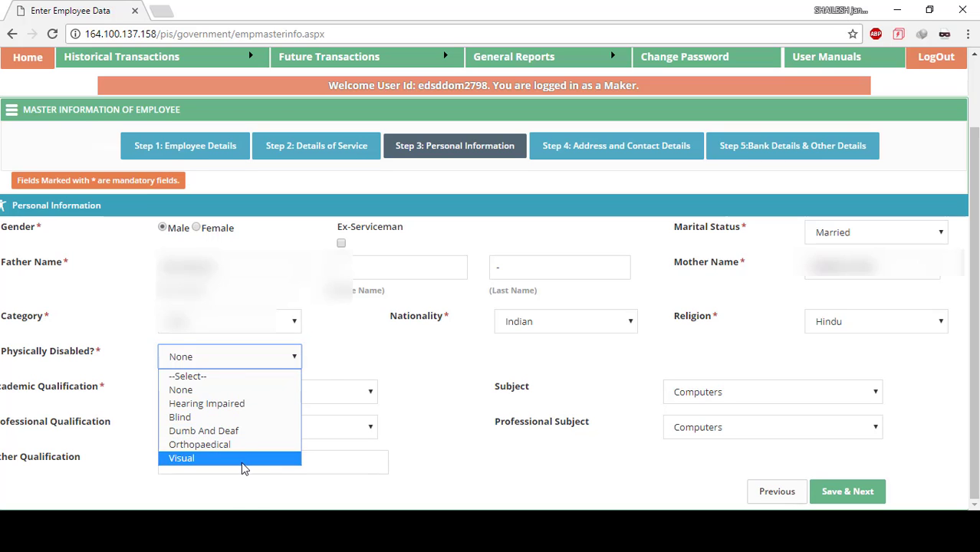
left_click(325, 363)
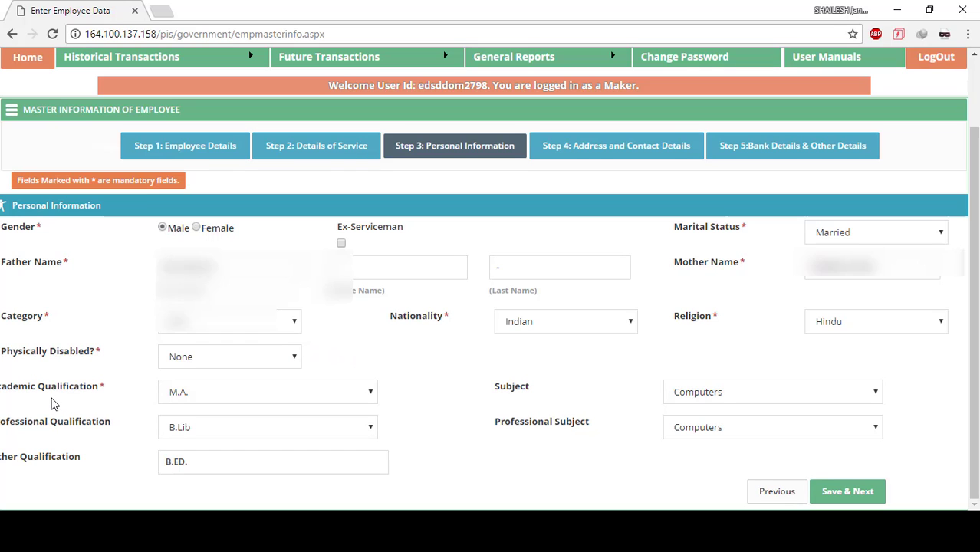
Change the academic qualification from M.A. to M.Sc.
left_click(214, 397)
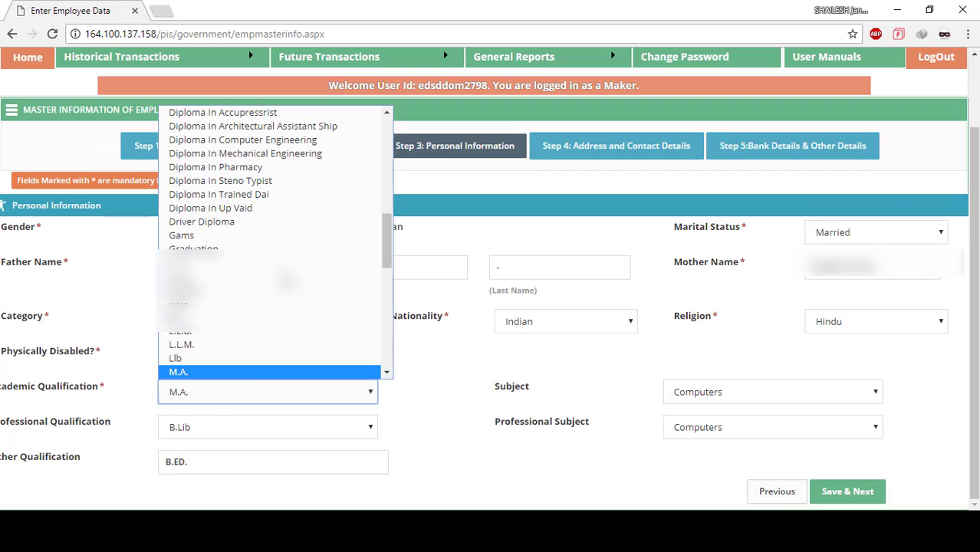
type("m.sc")
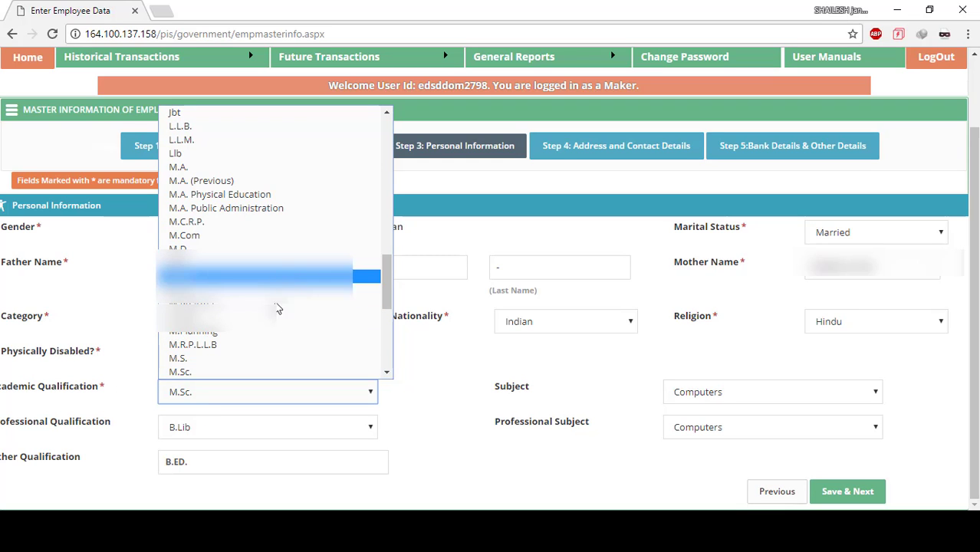
left_click(247, 371)
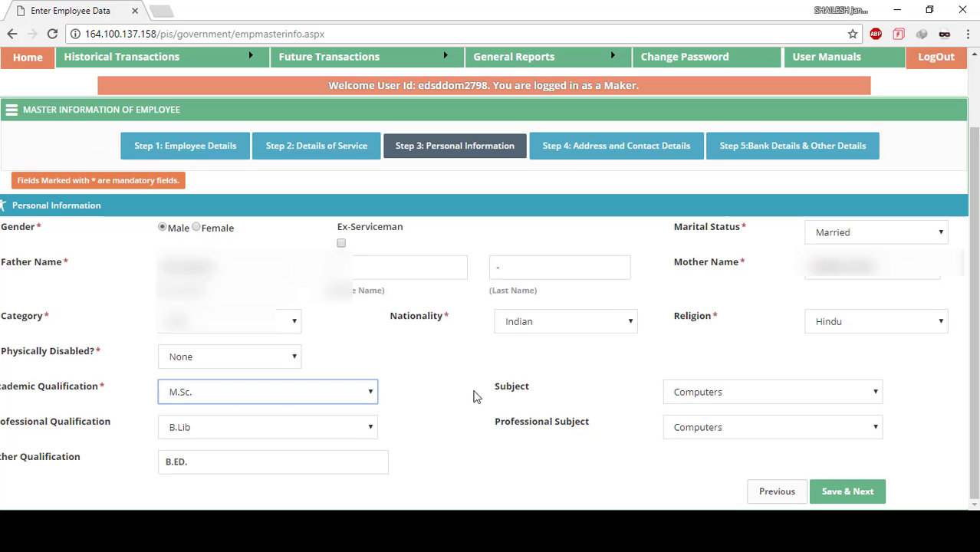
Change the academic subject from Computers to Physics.
left_click(761, 400)
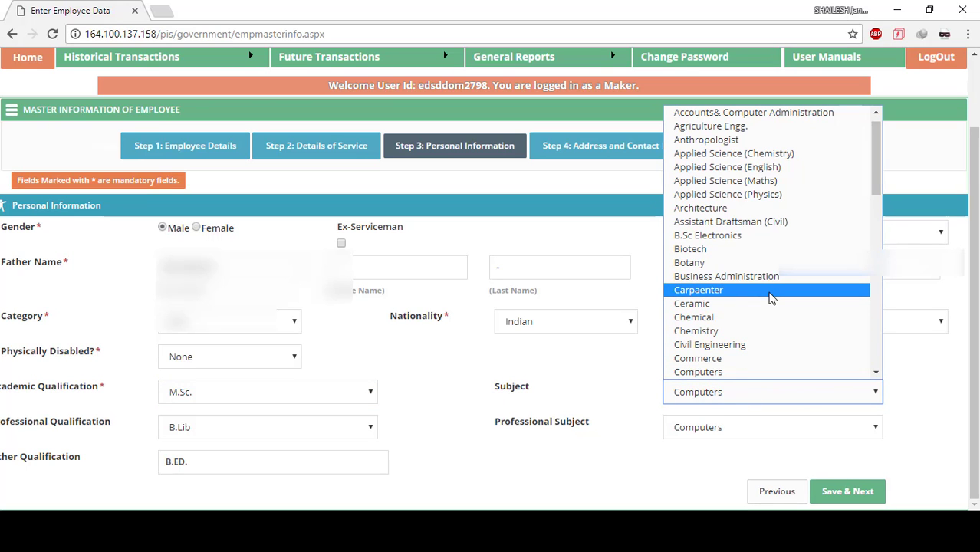
key("p")
key("p")
key("p")
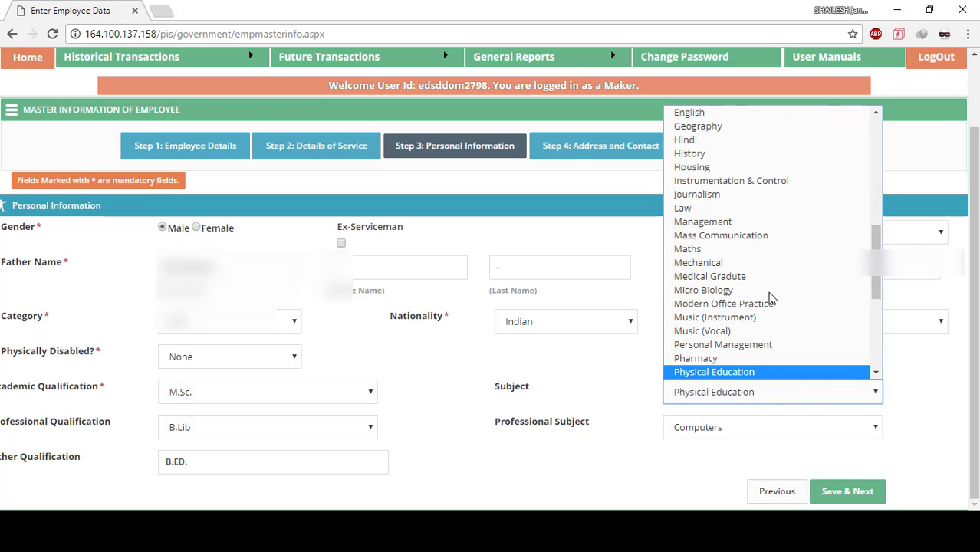
scroll(784, 300, "down", 3)
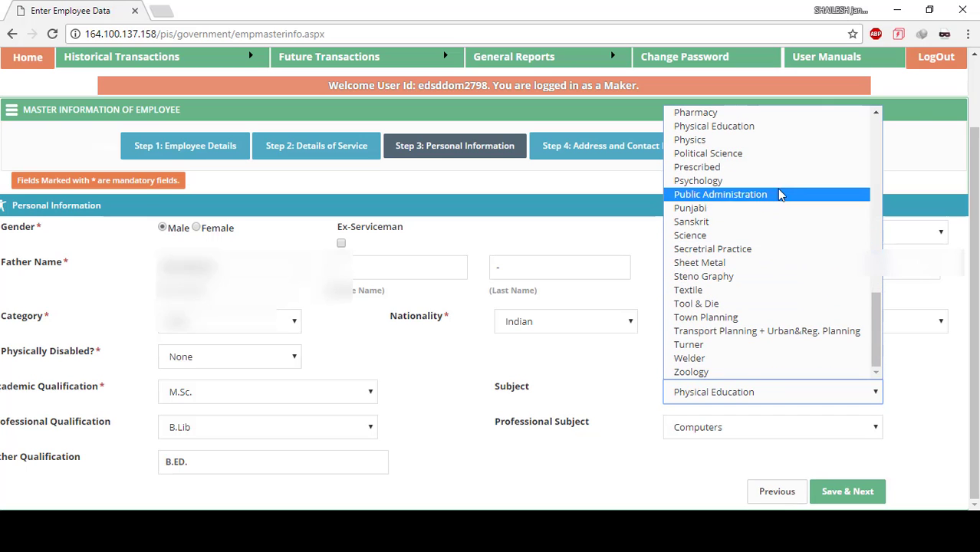
left_click(766, 140)
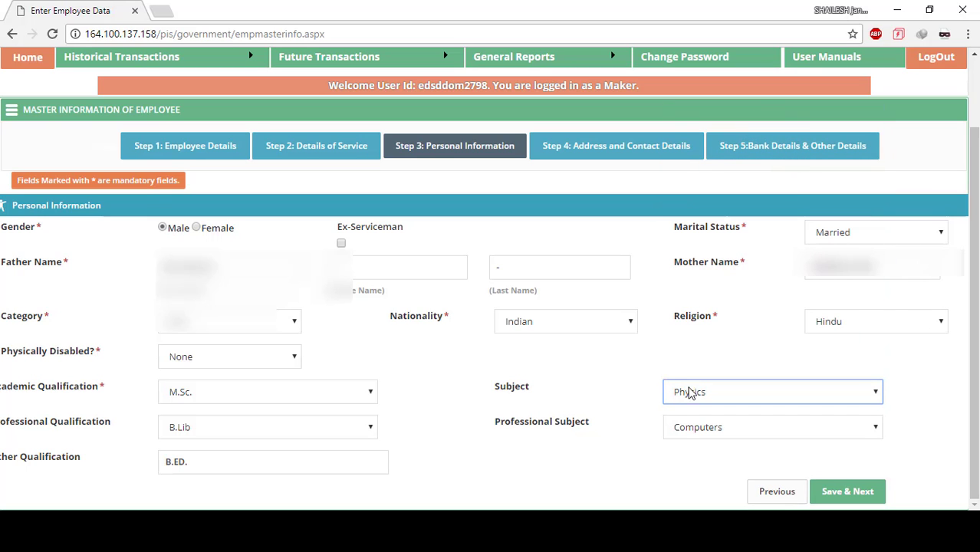
left_click(420, 420)
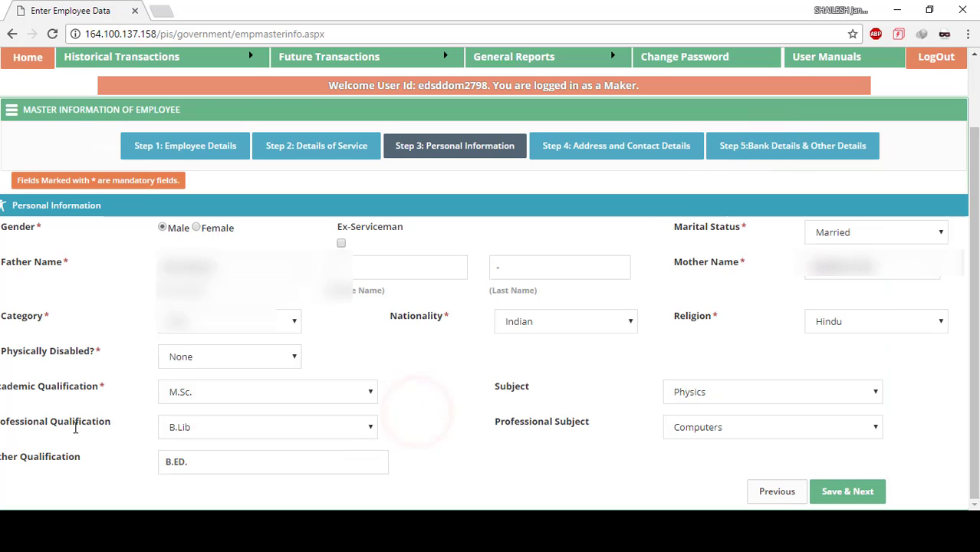
left_click(272, 429)
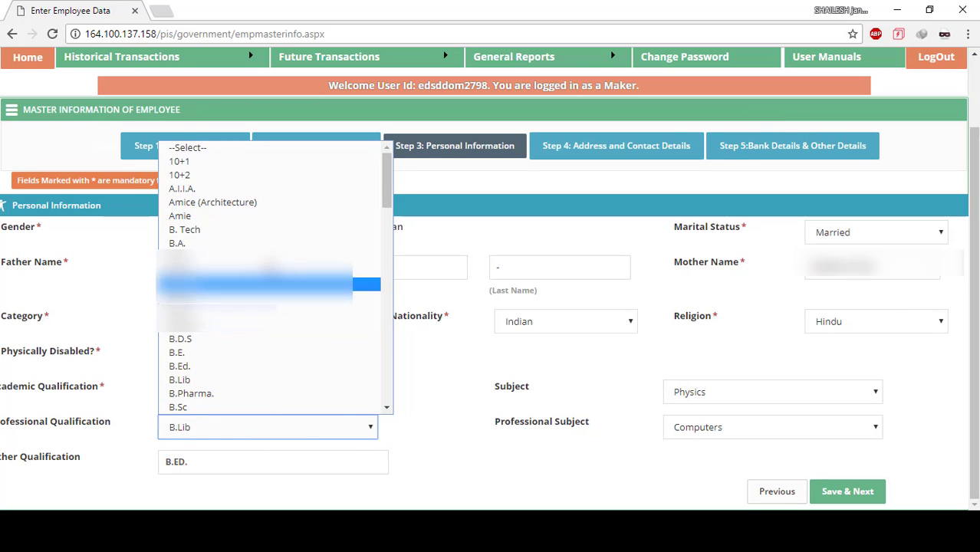
Replace professional qualification B.Lib with B.Ed. from the dropdown list.
scroll(267, 244, "down", 2)
scroll(266, 307, "down", 5)
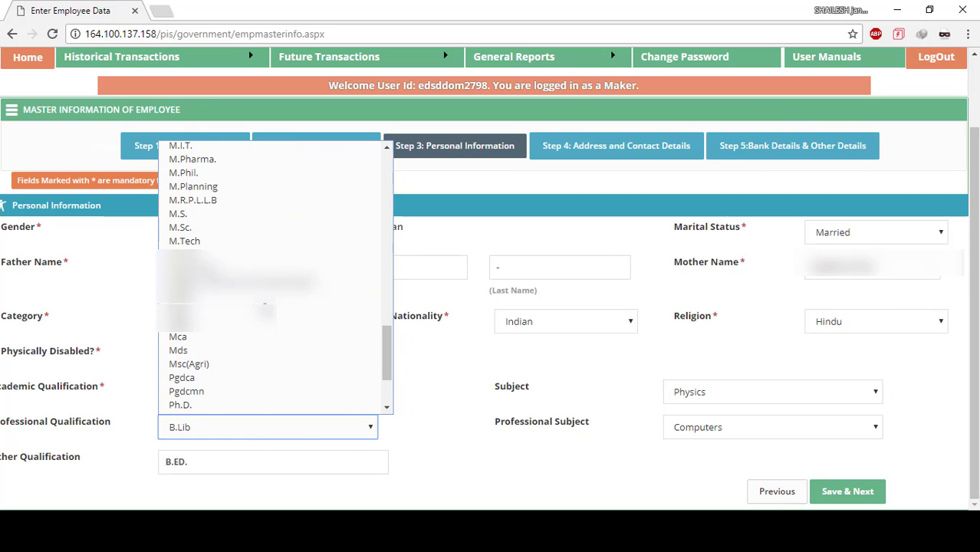
scroll(275, 221, "down", 3)
scroll(275, 230, "up", 10)
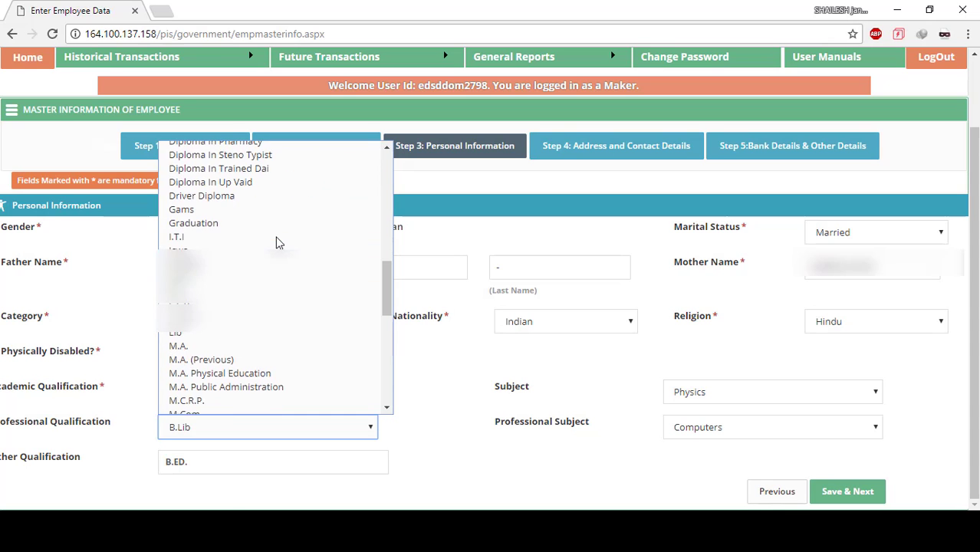
scroll(275, 239, "down", 3)
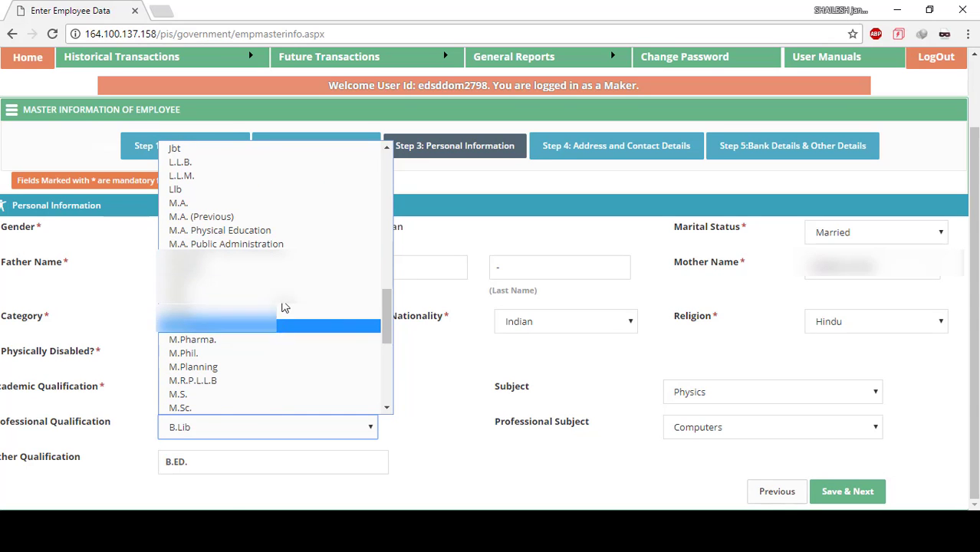
scroll(276, 284, "down", 3)
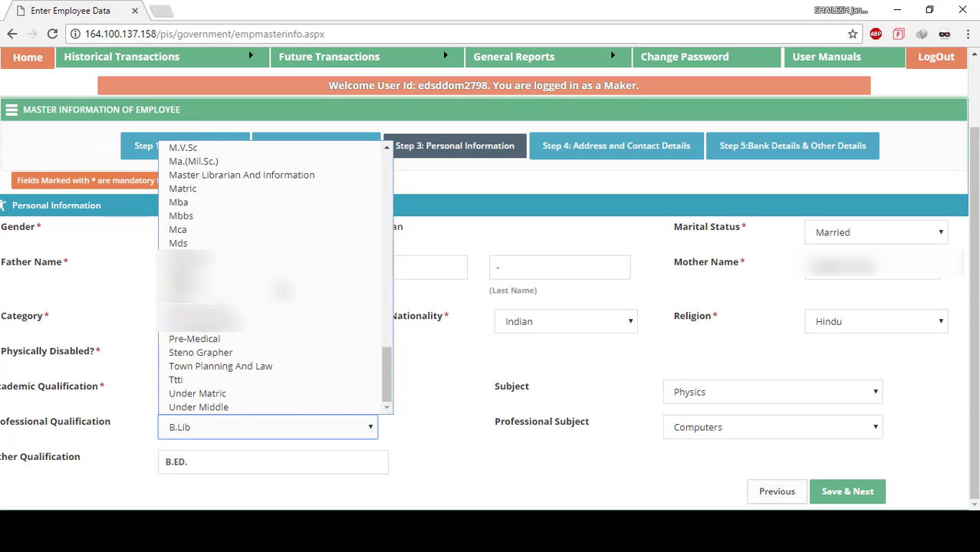
scroll(276, 276, "up", 6)
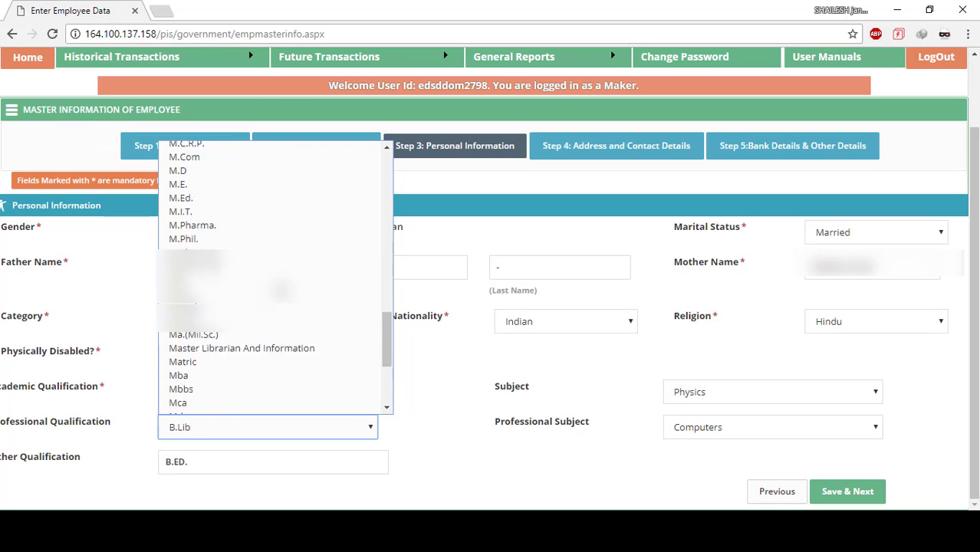
scroll(276, 285, "down", 6)
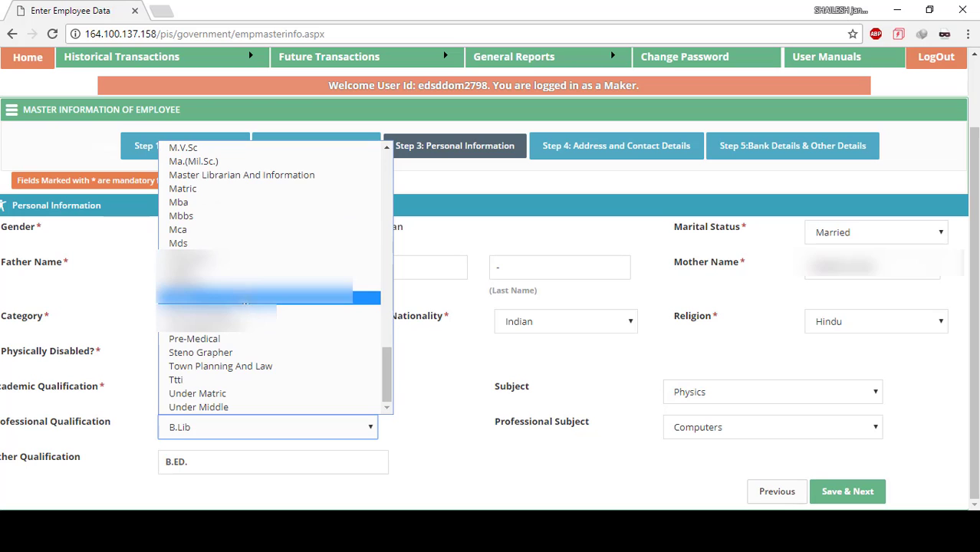
scroll(246, 304, "up", 4)
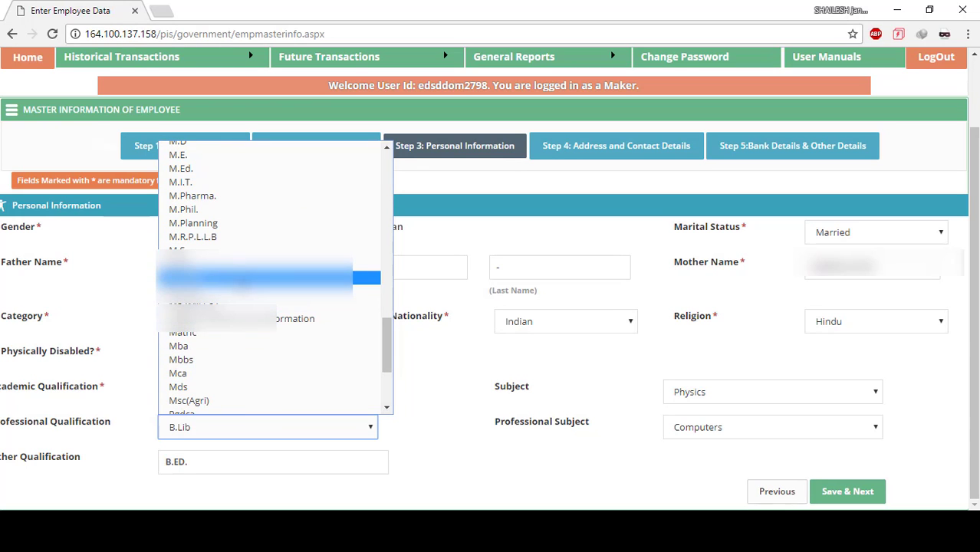
scroll(268, 292, "up", 4)
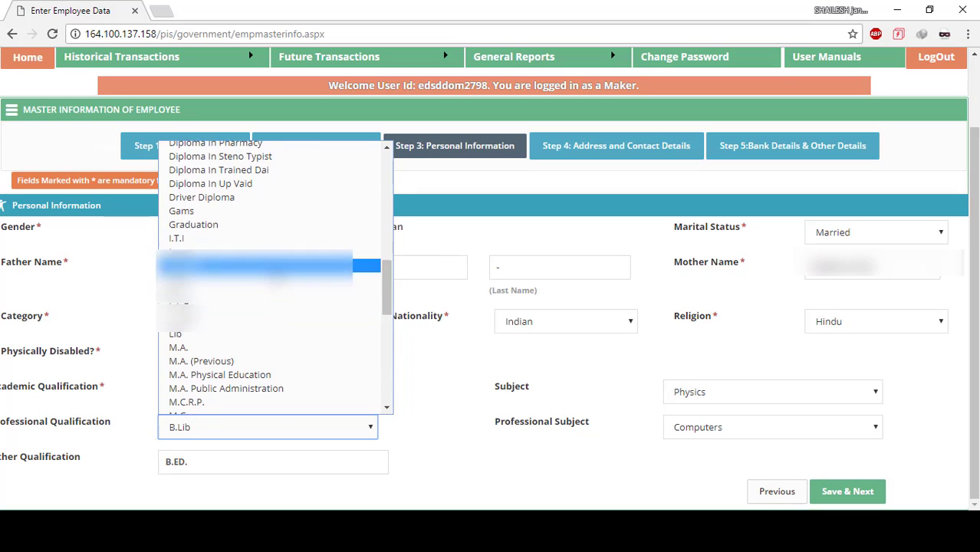
scroll(273, 222, "up", 6)
scroll(274, 230, "down", 15)
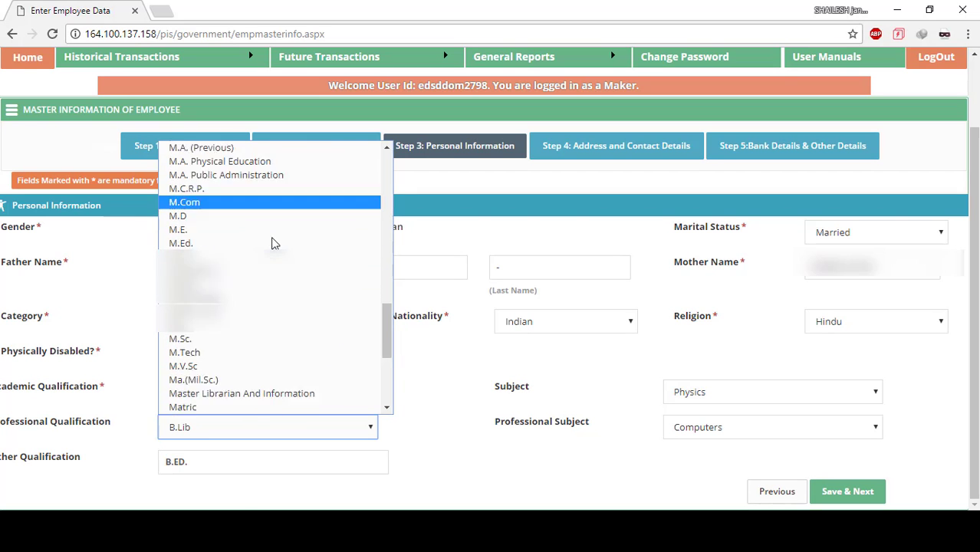
scroll(274, 242, "up", 6)
scroll(274, 244, "up", 4)
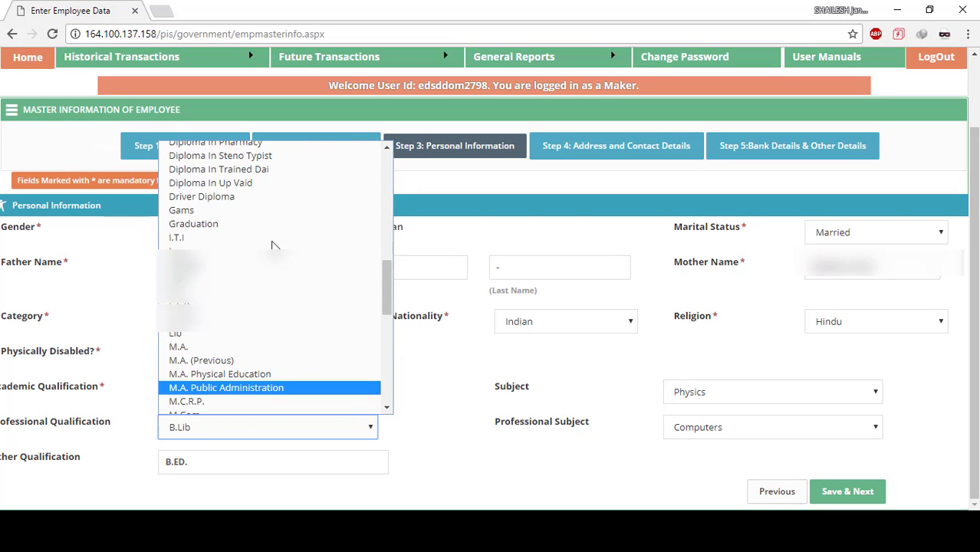
scroll(274, 244, "up", 5)
scroll(264, 198, "up", 4)
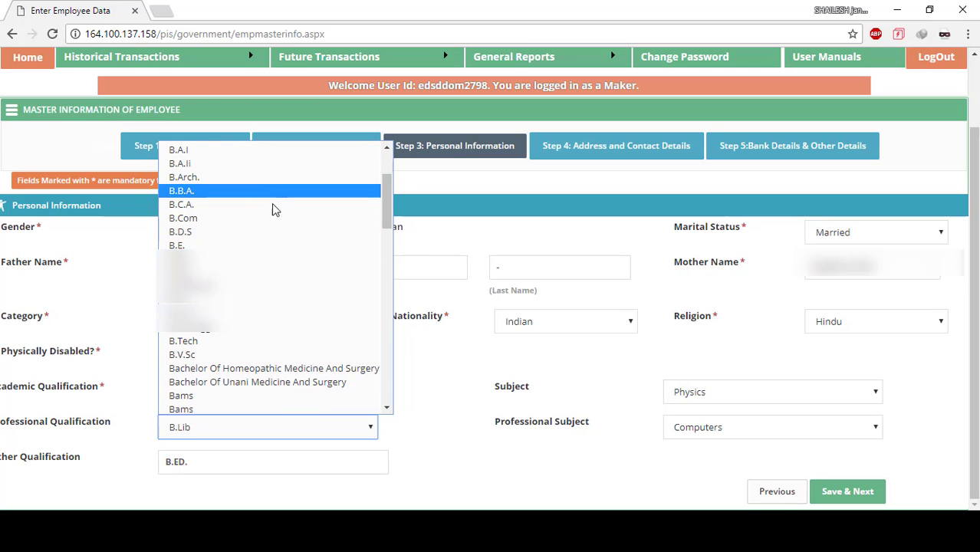
left_click(261, 259)
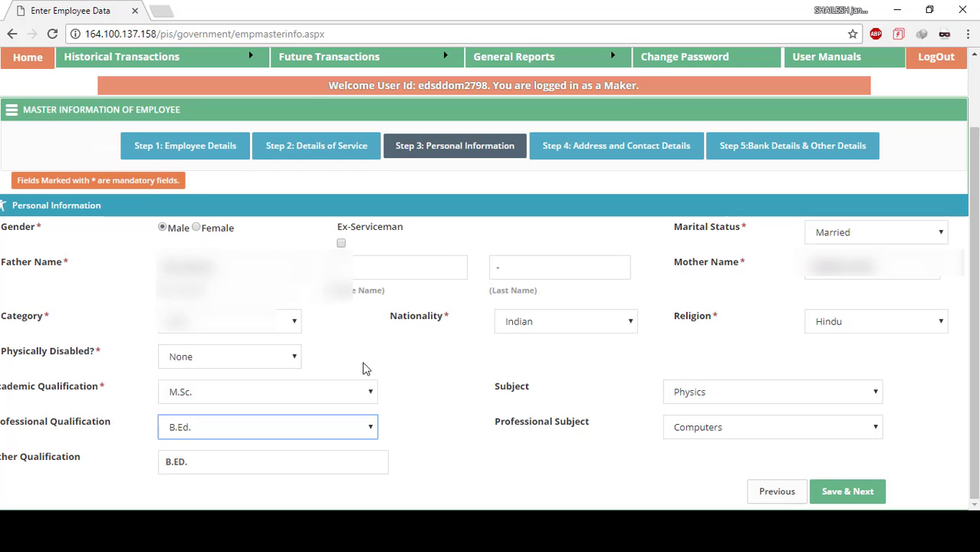
left_click(712, 430)
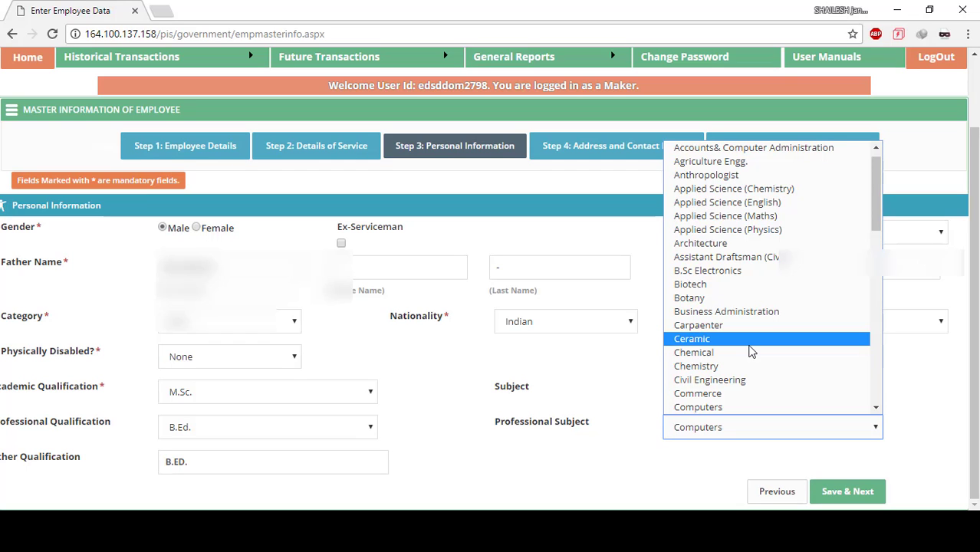
Set Professional Subject to Science and save Step 3 to move on to Step 4.
type("sc")
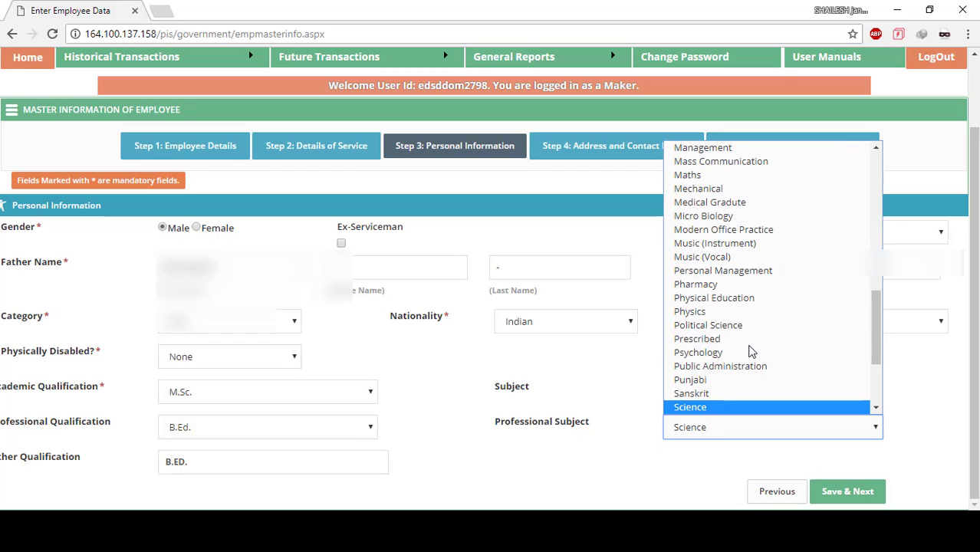
left_click(734, 407)
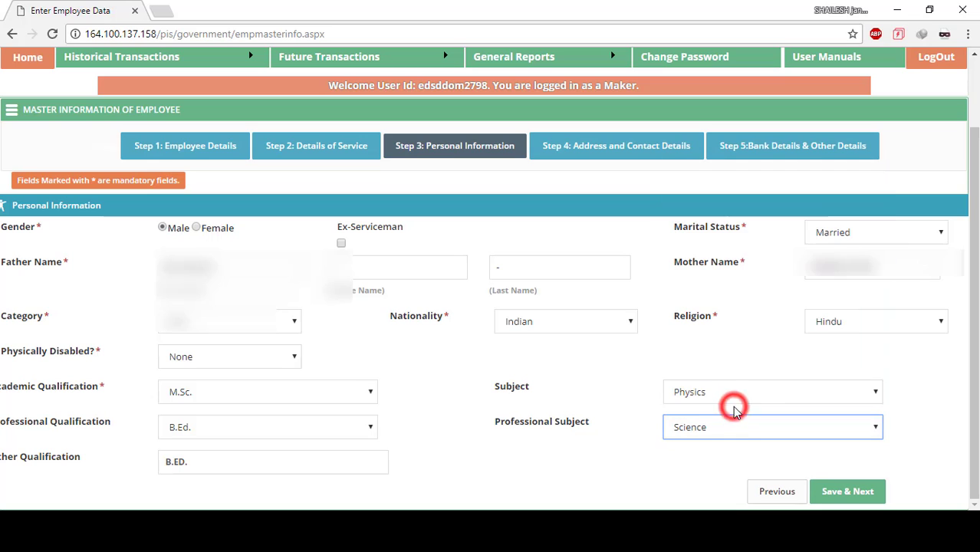
left_click(621, 445)
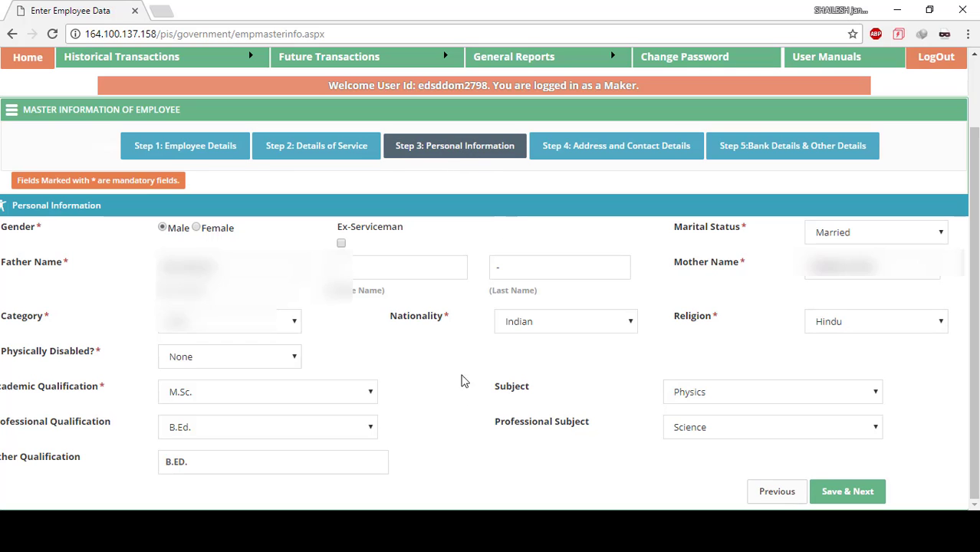
left_click(855, 491)
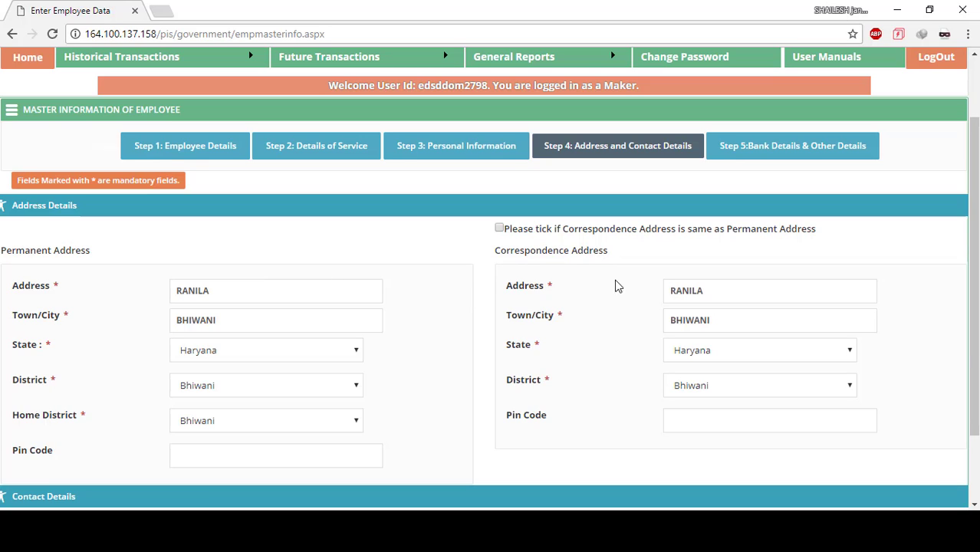
Tick 'Correspondence Address is same as Permanent Address' to copy the RANILA, BHIWANI address.
left_click(500, 229)
scroll(300, 357, "down", 2)
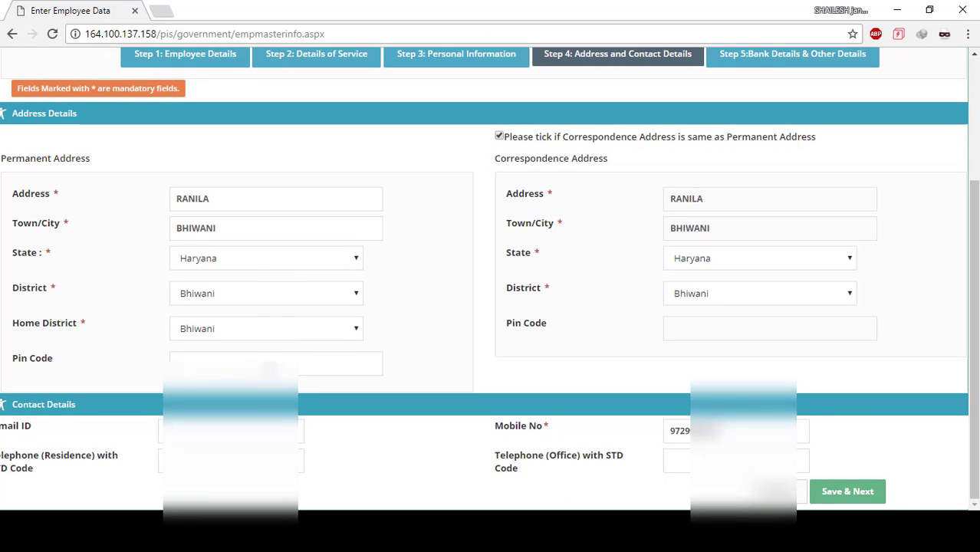
Enter 12702 as the permanent address pin code.
left_click(266, 360)
type("127")
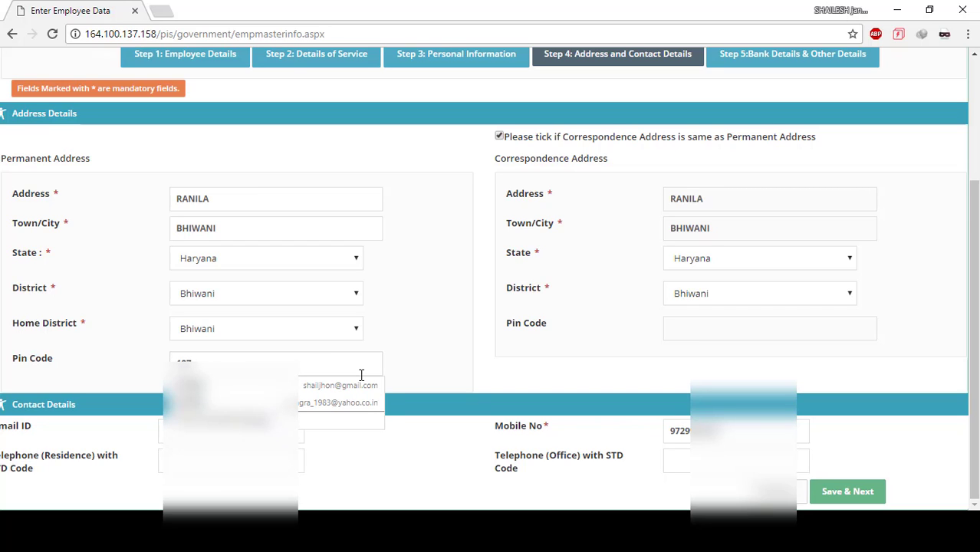
type("021")
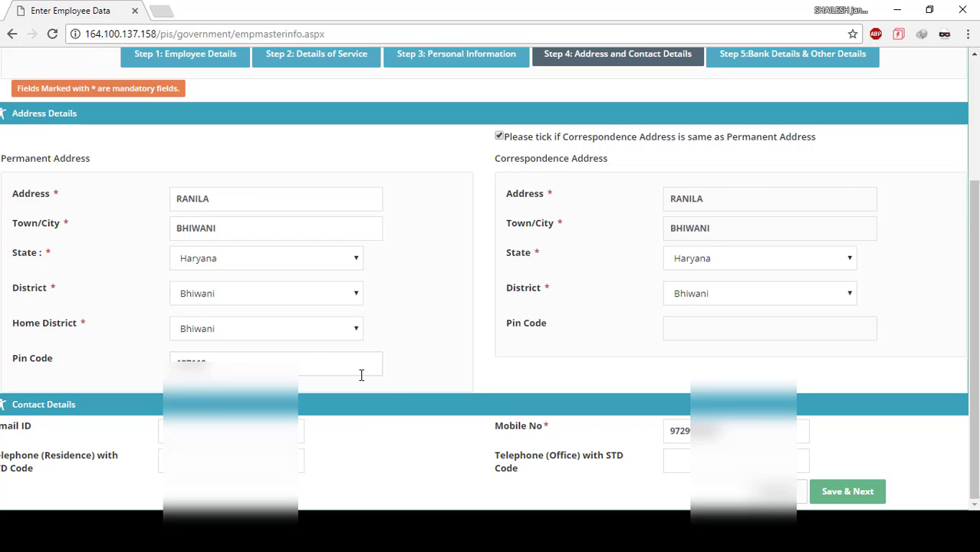
left_click(546, 373)
Fill the email from the saved suggestion and retype the employee's mobile number.
left_click(185, 428)
type("sh")
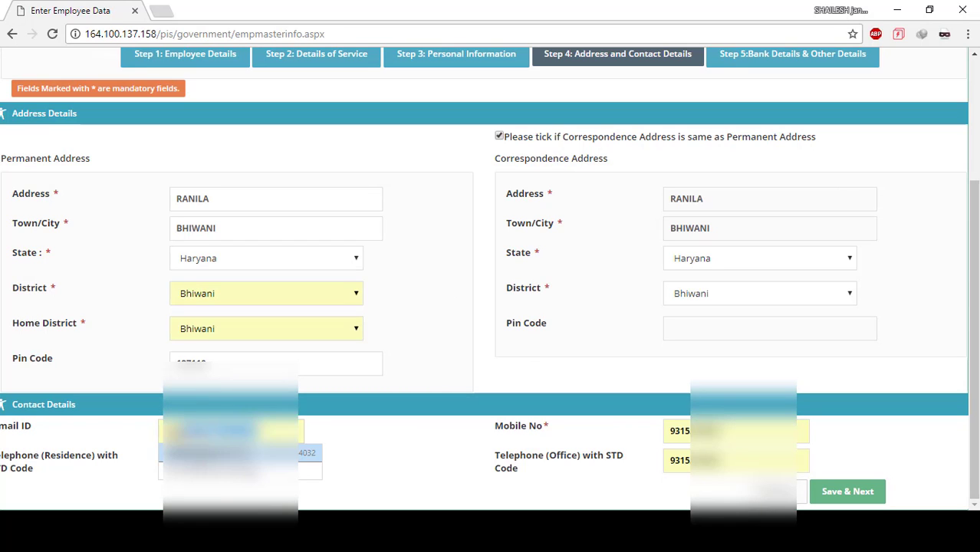
left_click(195, 453)
left_click(351, 464)
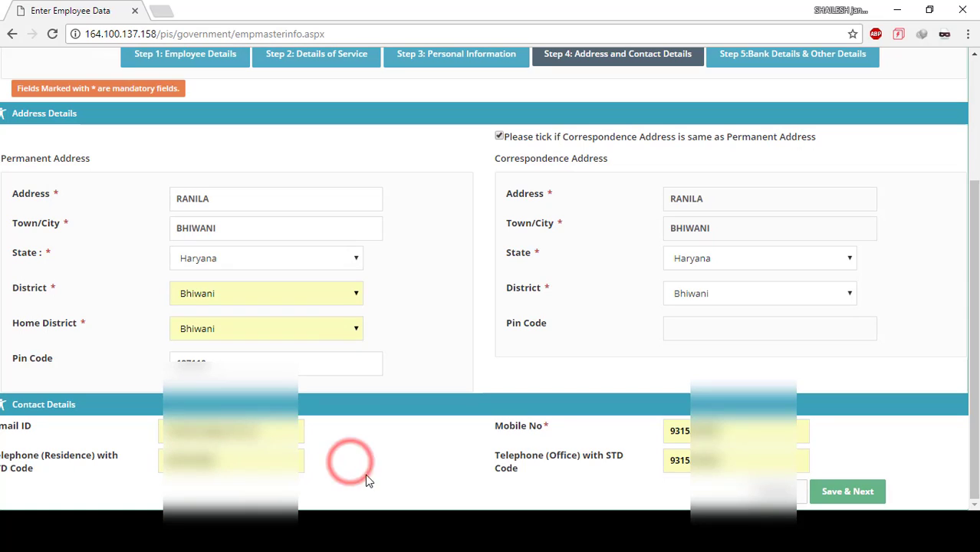
left_click(732, 434)
key("ctrl+a")
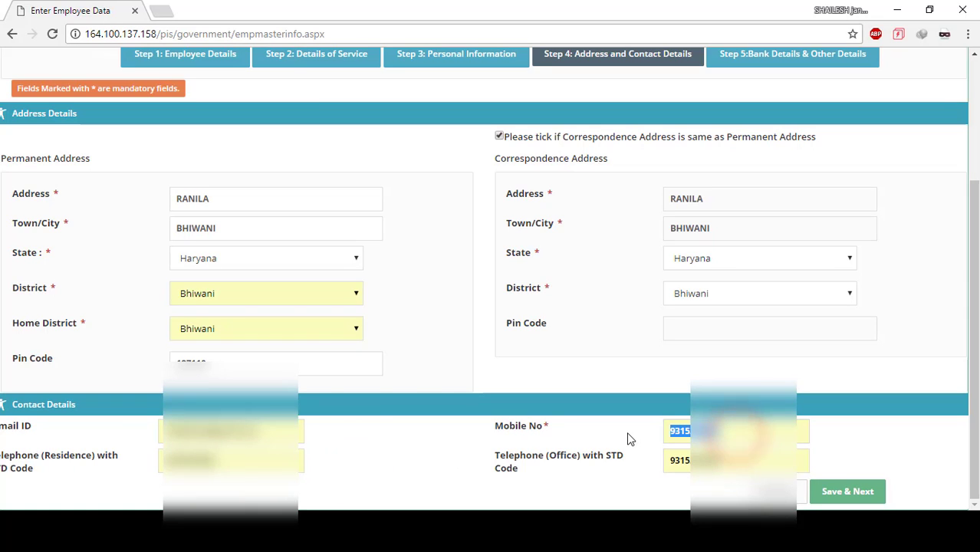
type("9729")
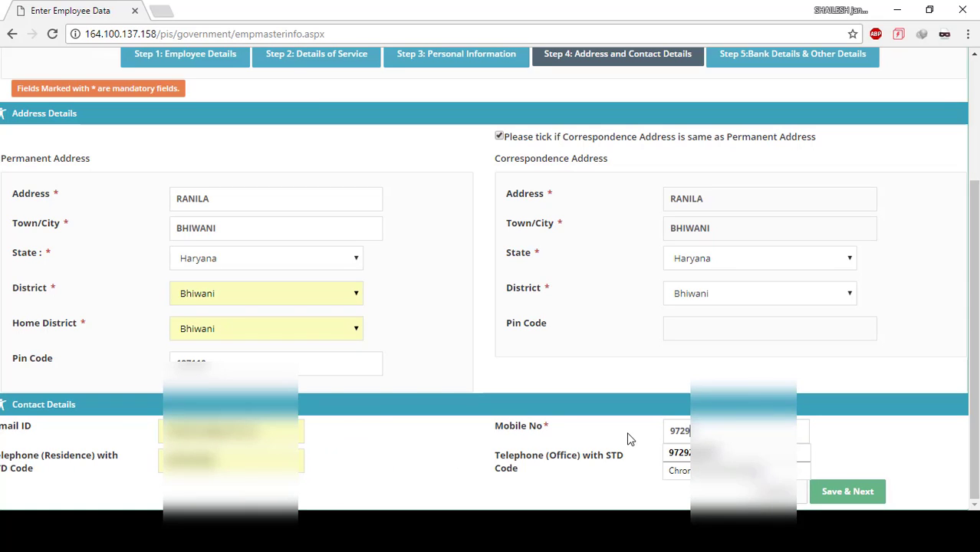
type("99")
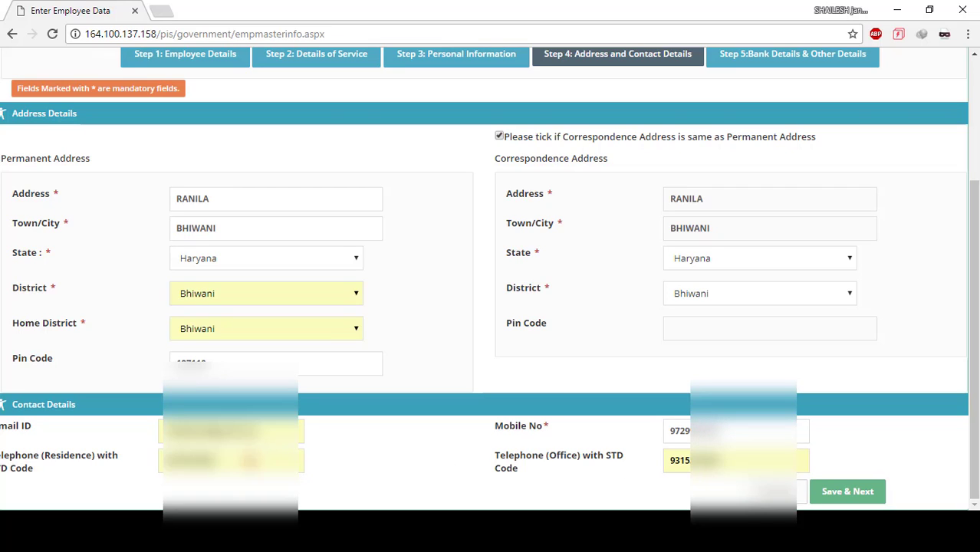
Clear the residence and office telephone fields, then save Step 4.
key("BackSpace")
key("BackSpace")
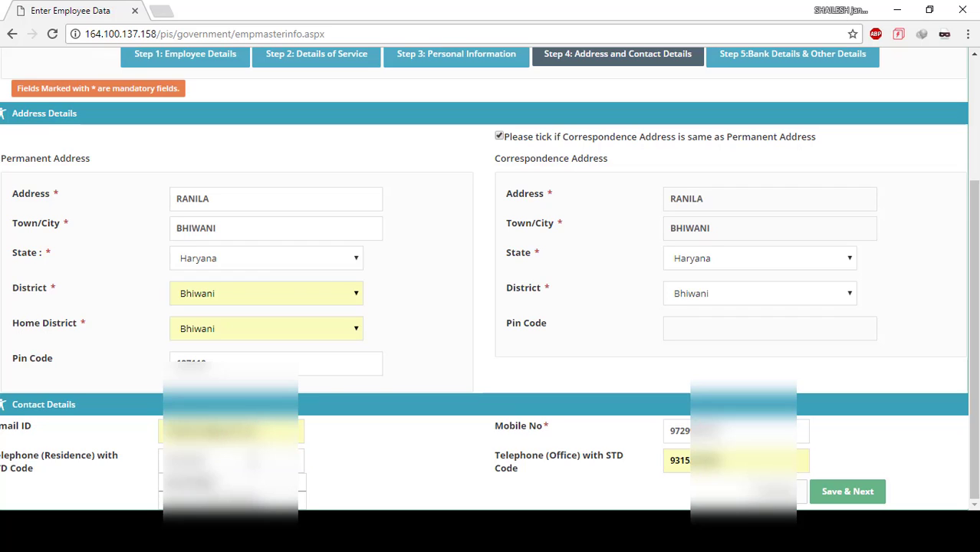
key("BackSpace")
key("BackSpace")
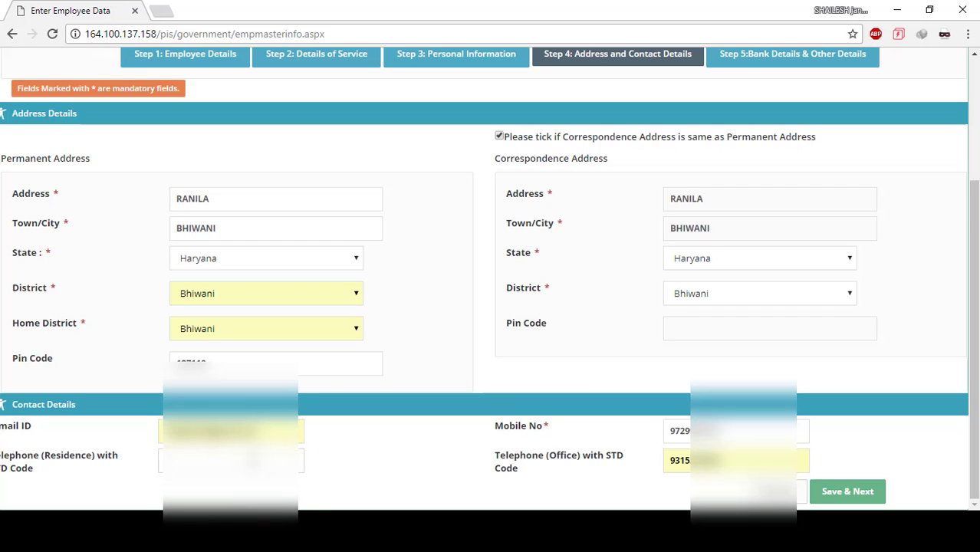
key("ctrl+a")
key("BackSpace")
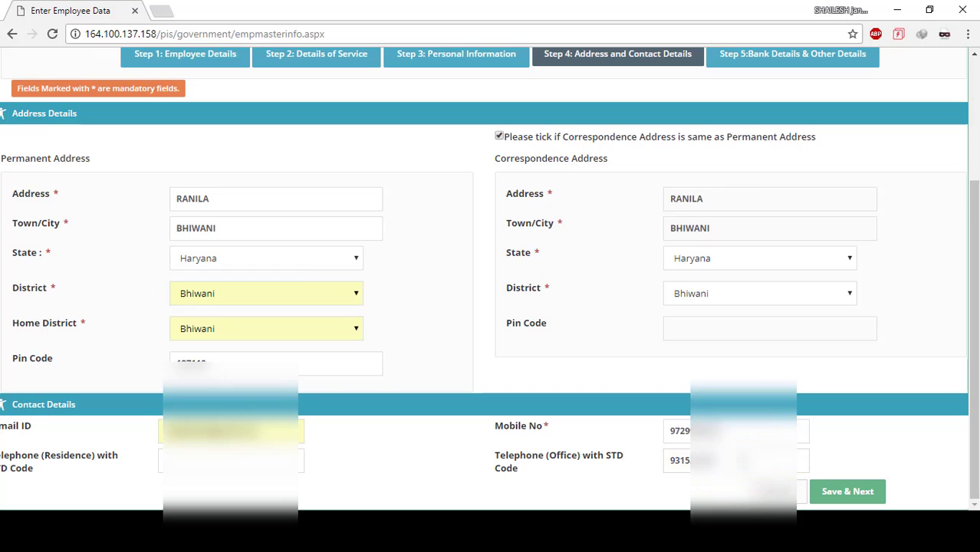
type("9")
key("BackSpace")
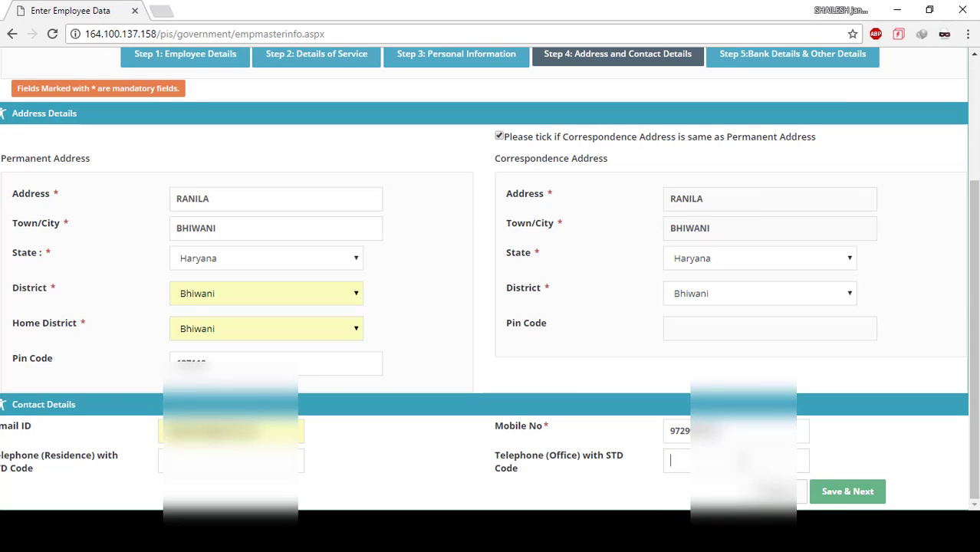
left_click(415, 434)
scroll(426, 261, "up", 3)
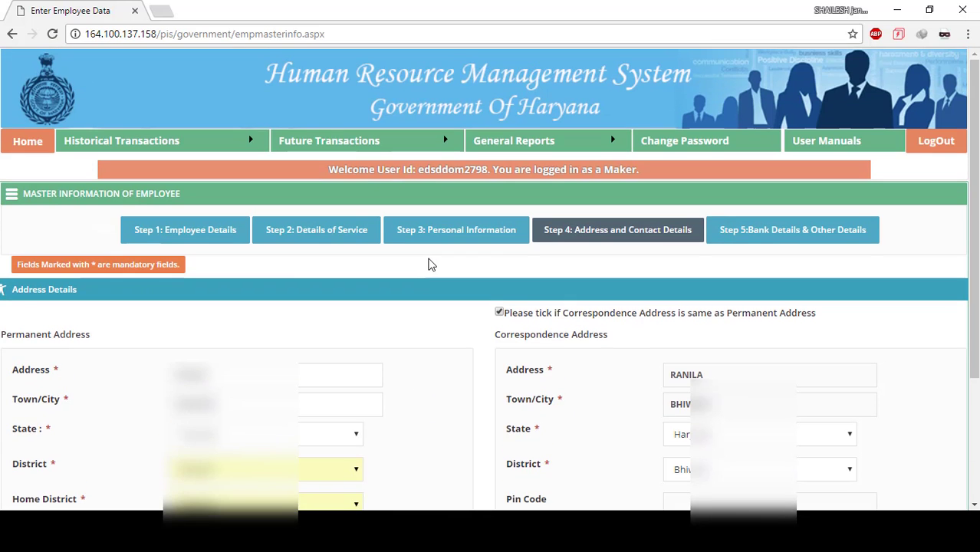
scroll(449, 249, "down", 1)
scroll(449, 249, "down", 1)
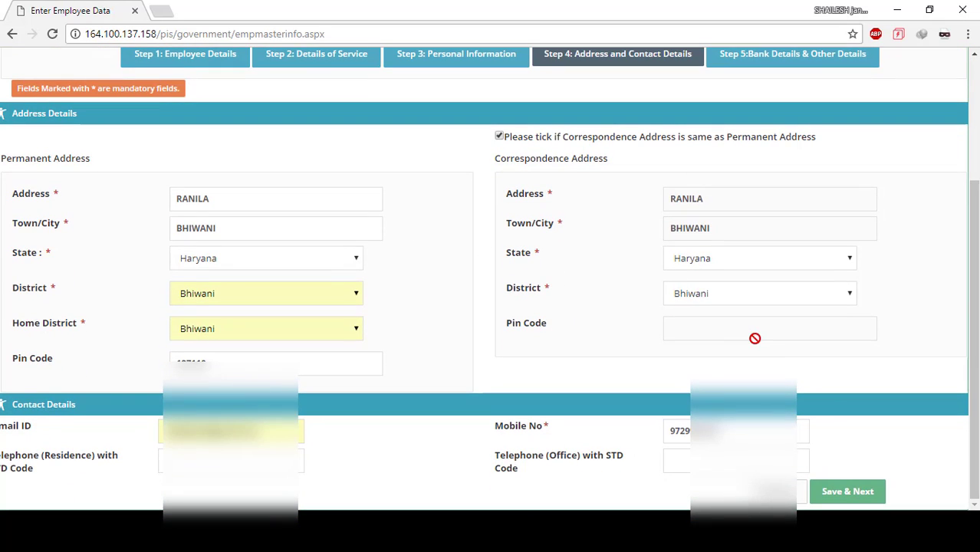
left_click(842, 492)
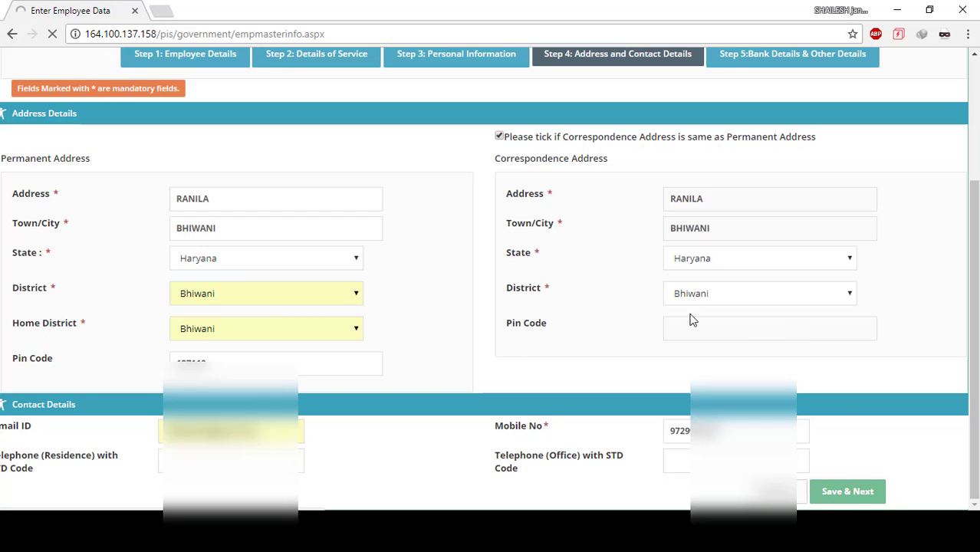
Keep New Pension Scheme and PRAN series on Step 5, then forward the record.
scroll(859, 334, "up", 1)
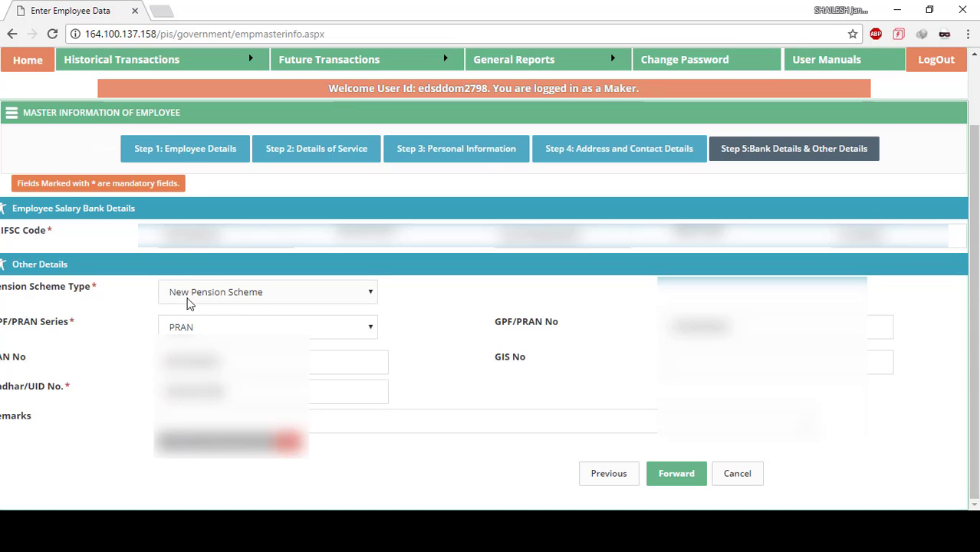
left_click(213, 298)
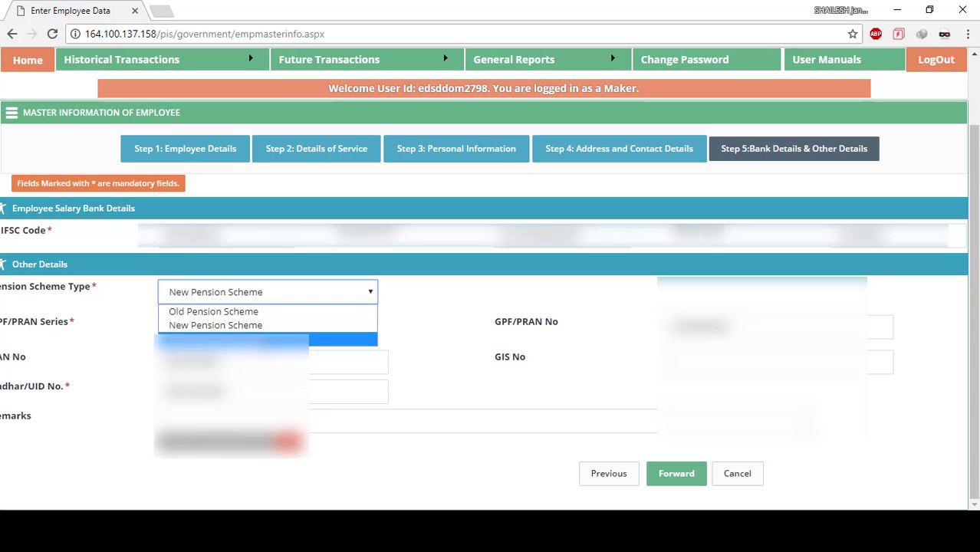
left_click(444, 315)
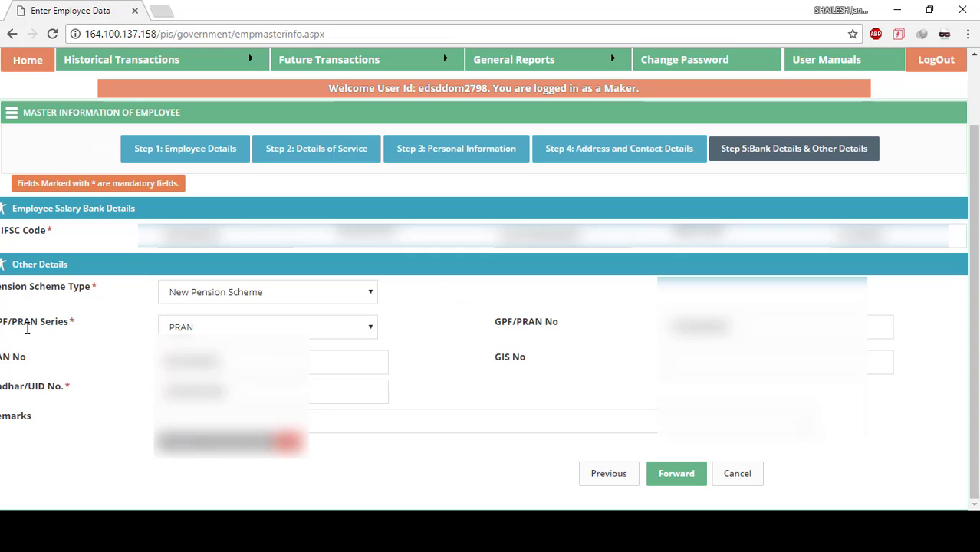
left_click(259, 328)
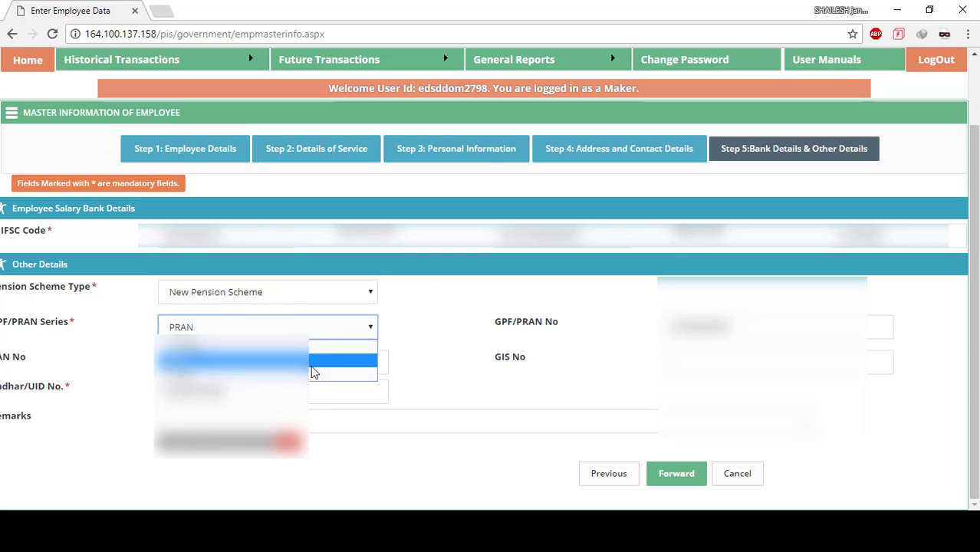
left_click(430, 301)
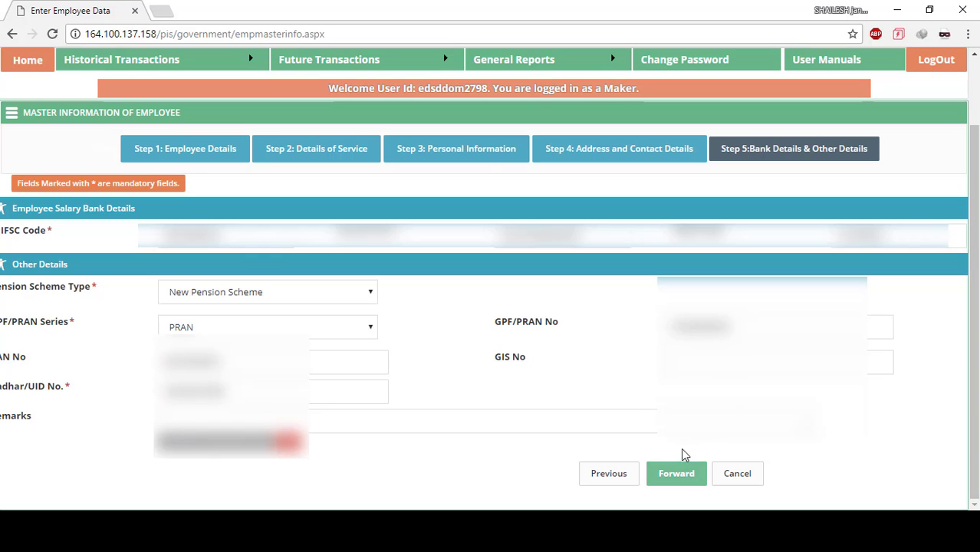
left_click(701, 359)
left_click(669, 475)
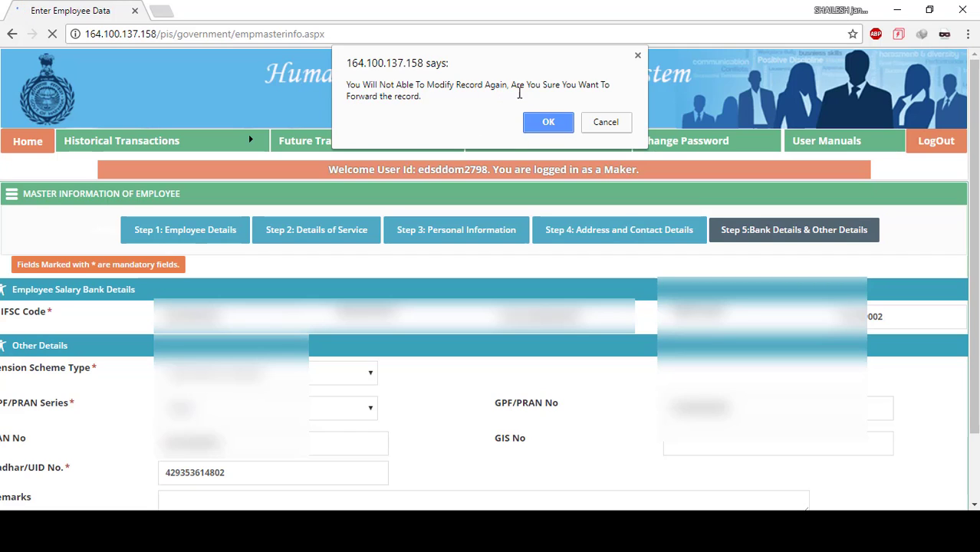
Confirm the forward prompt and acknowledge the 'Record Updated Successfully' alert.
left_click(547, 123)
mouse_move(518, 208)
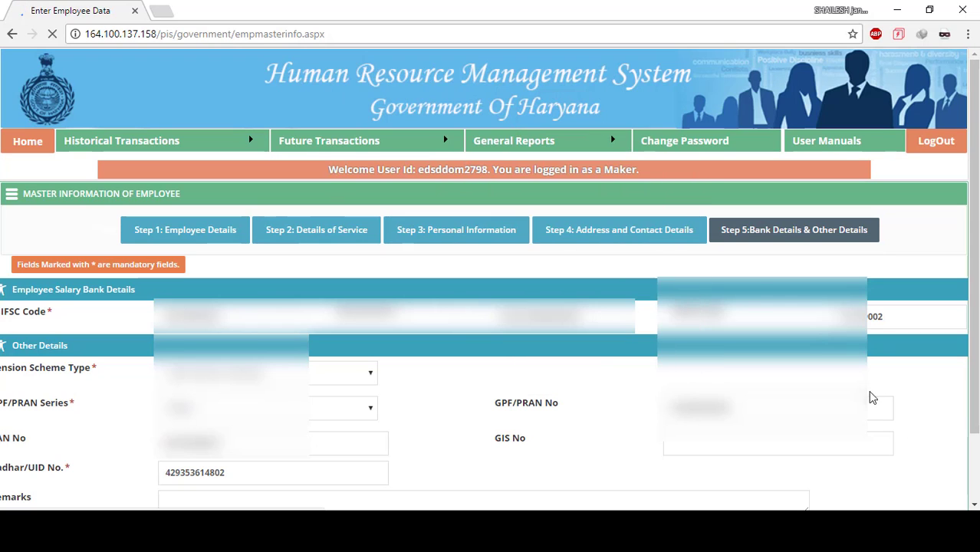
scroll(873, 361, "down", 1)
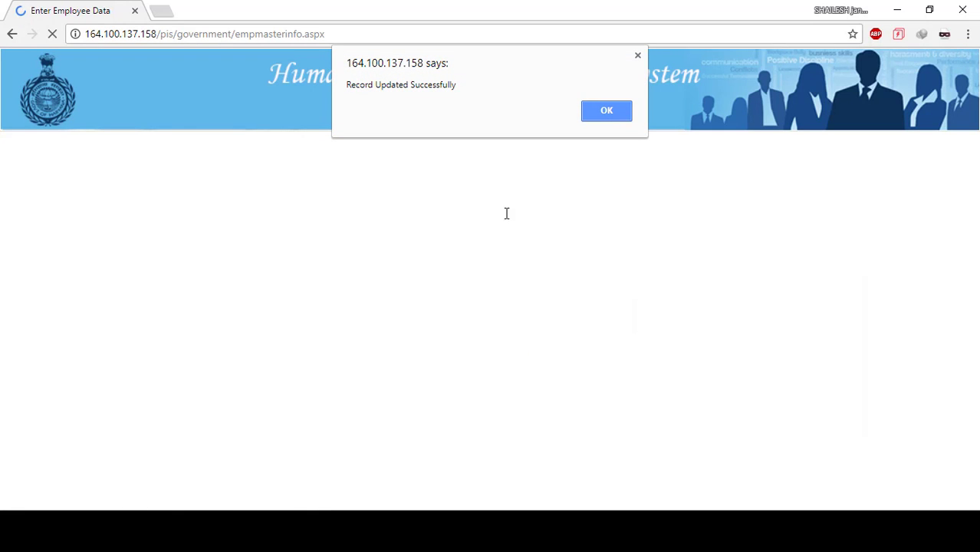
left_click(595, 112)
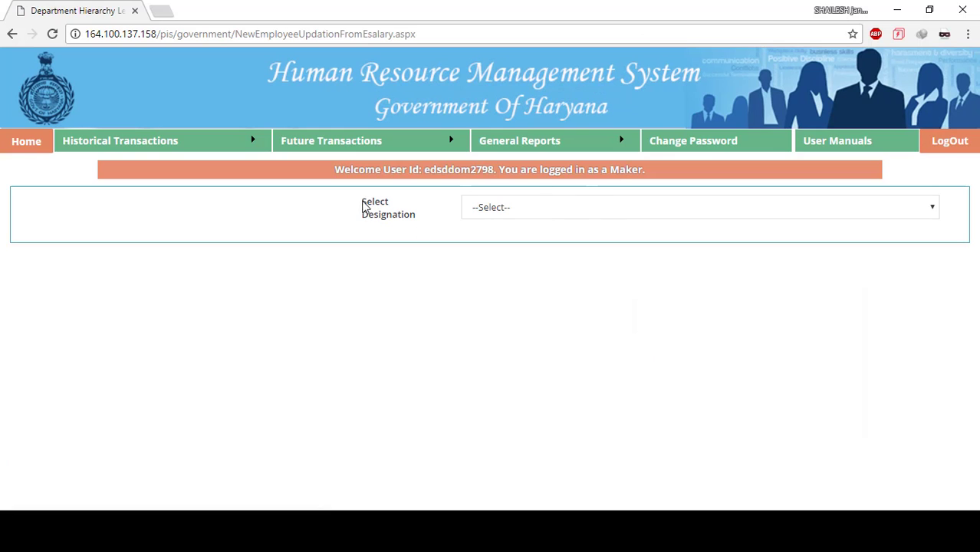
left_click(499, 207)
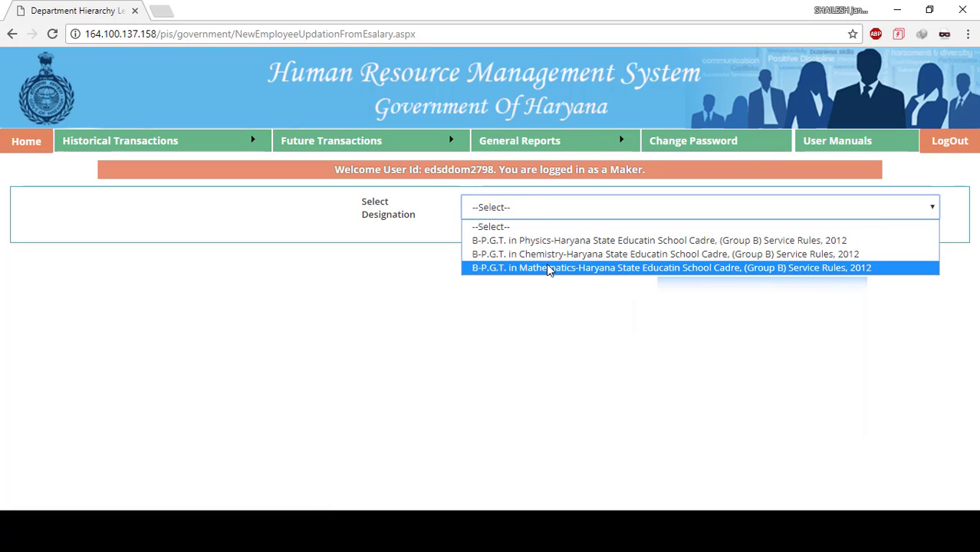
left_click(295, 221)
left_click(200, 141)
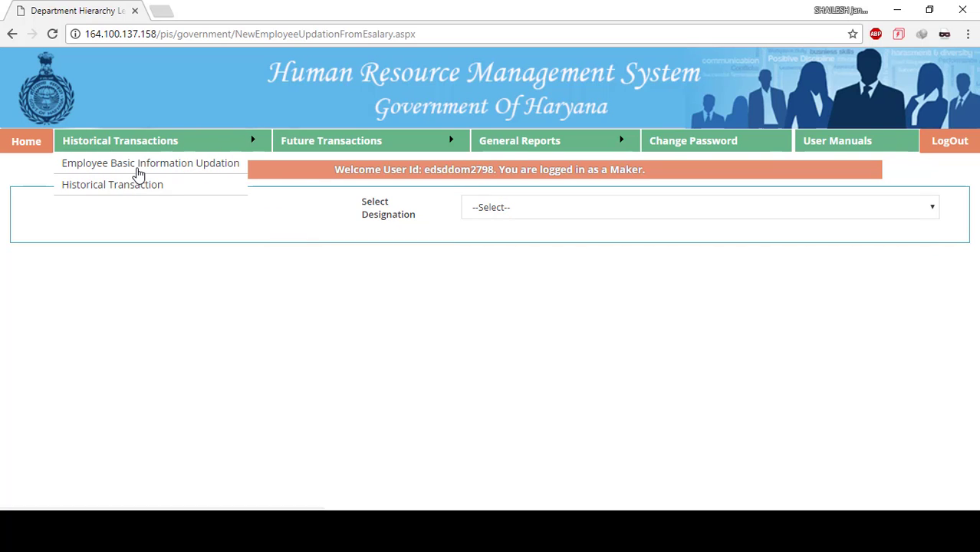
left_click(137, 164)
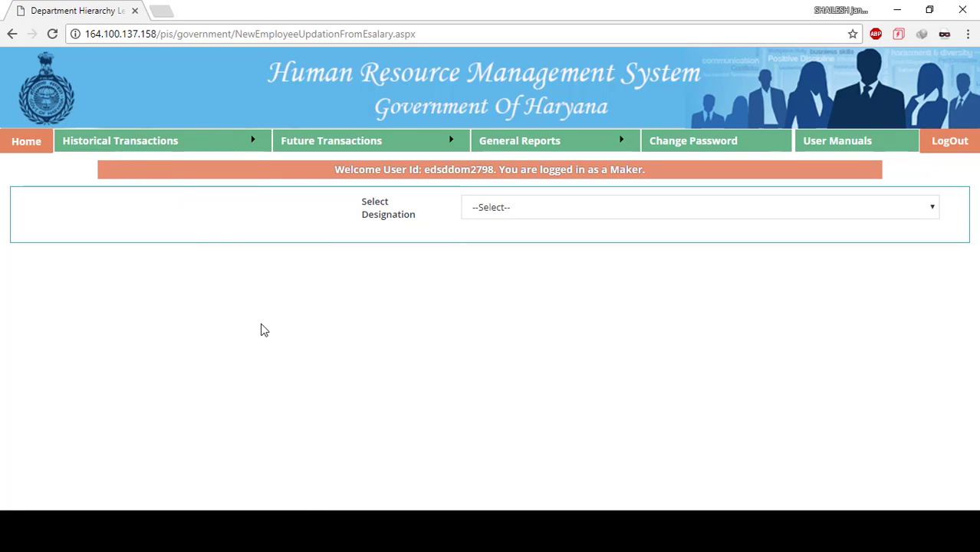
left_click(524, 214)
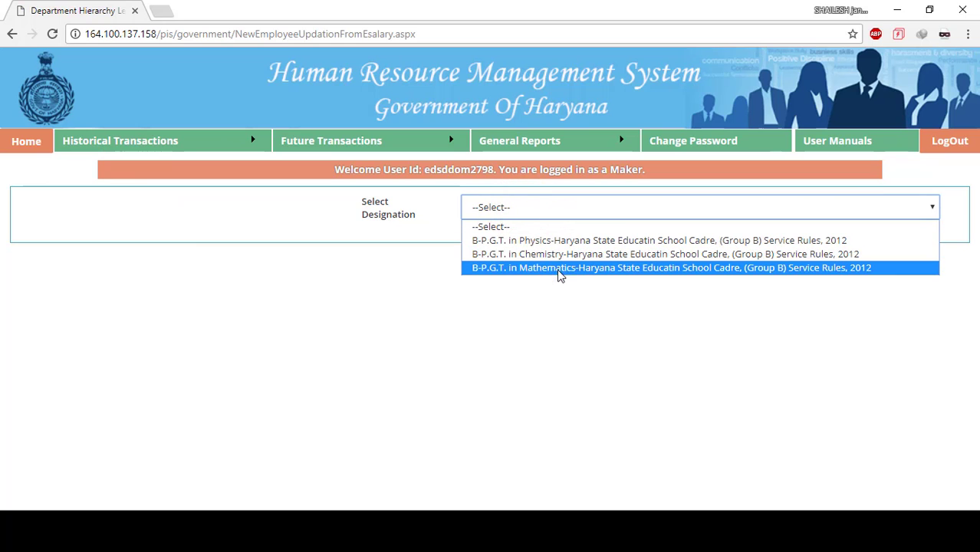
left_click(364, 297)
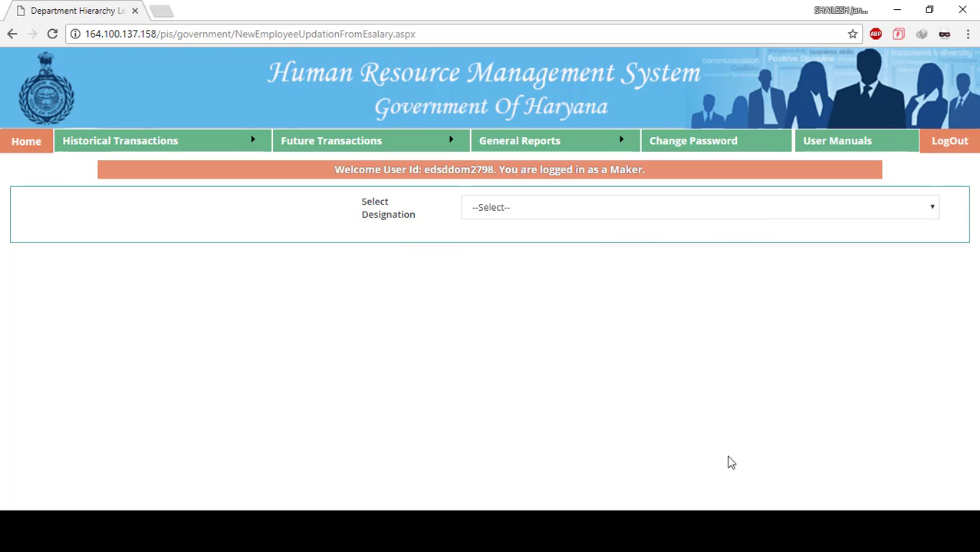
mouse_move(559, 536)
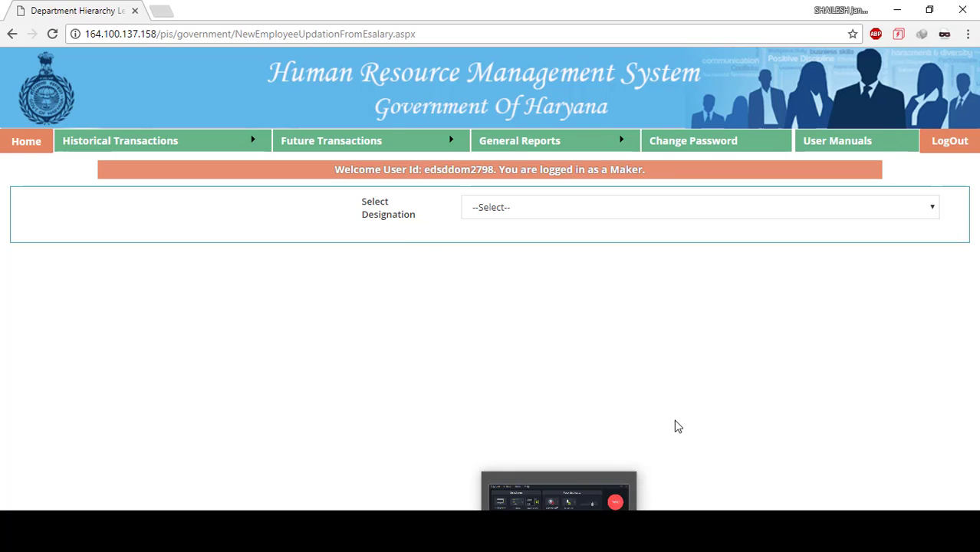